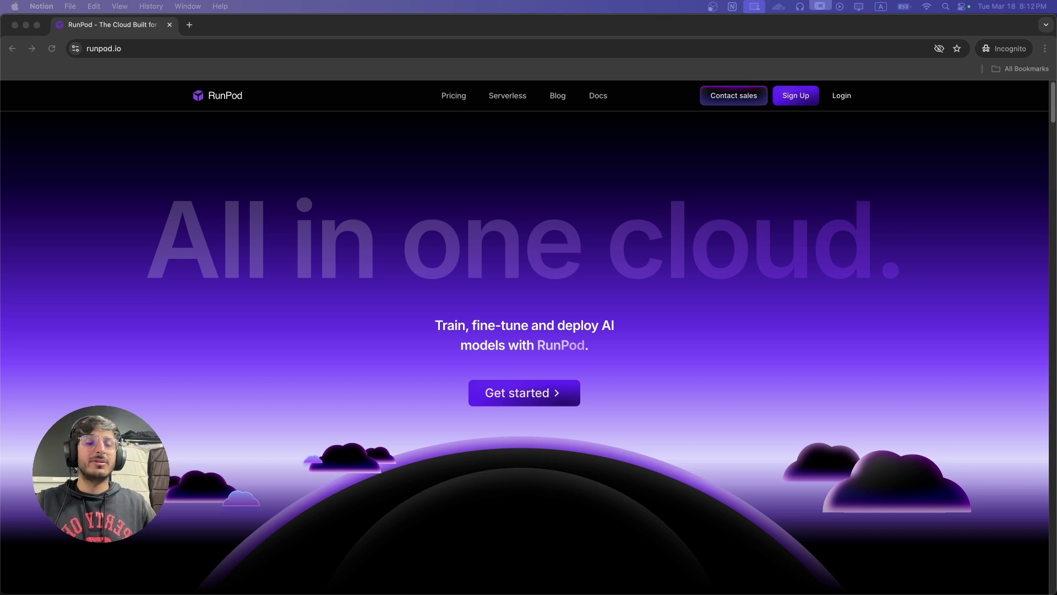
- Examine the RunPod homepage, including the GPU models offered and their hourly prices
{"action": "left_click", "coordinate": [983, 225]}
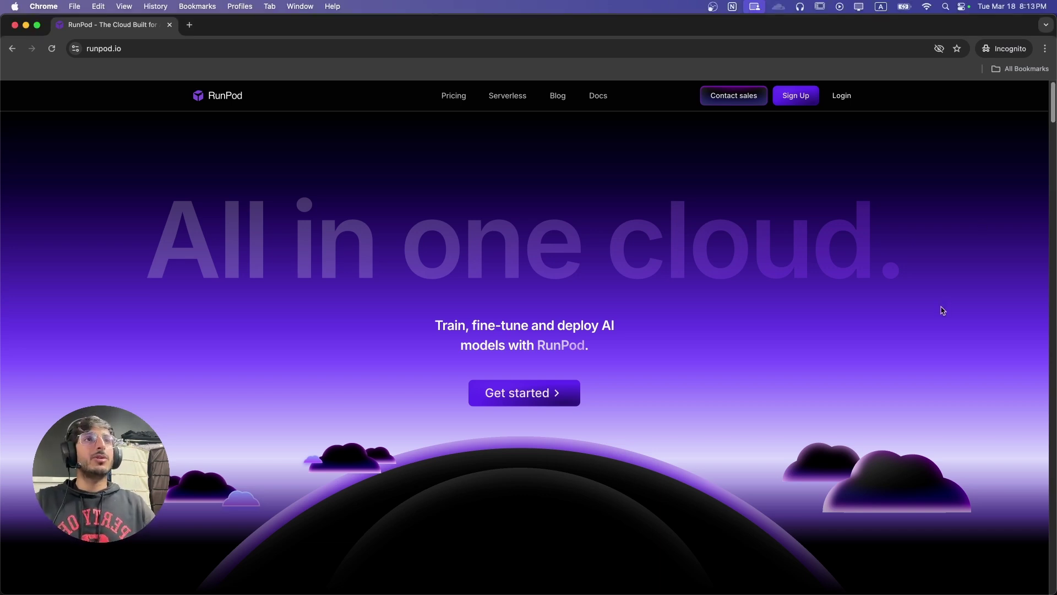
{"action": "scroll", "coordinate": [941, 310], "scroll_direction": "down", "scroll_amount": 5}
{"action": "scroll", "coordinate": [943, 311], "scroll_direction": "down", "scroll_amount": 8}
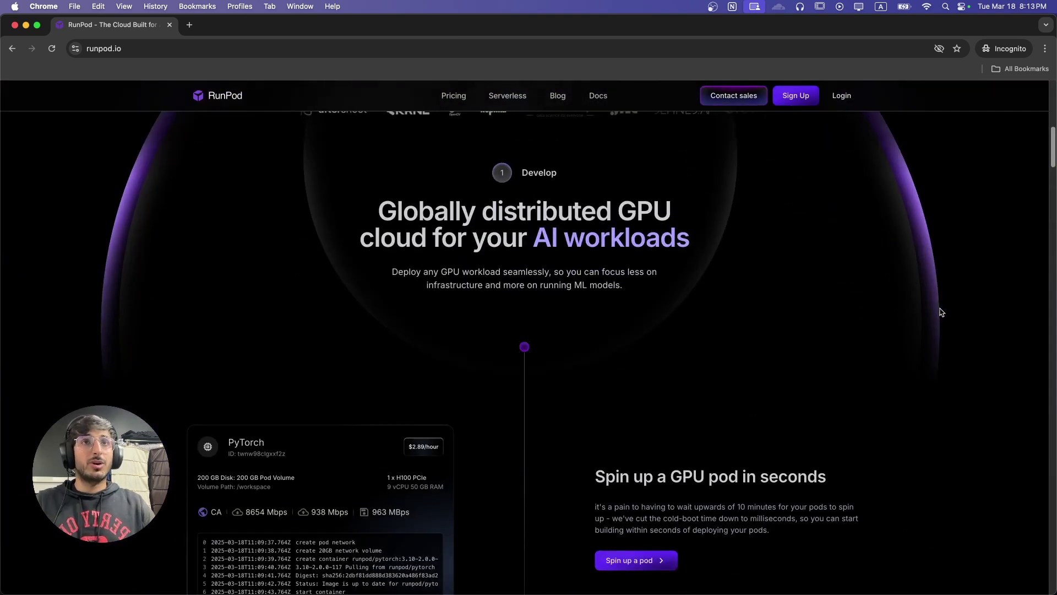
{"action": "scroll", "coordinate": [942, 311], "scroll_direction": "down", "scroll_amount": 2}
{"action": "scroll", "coordinate": [942, 312], "scroll_direction": "down", "scroll_amount": 20}
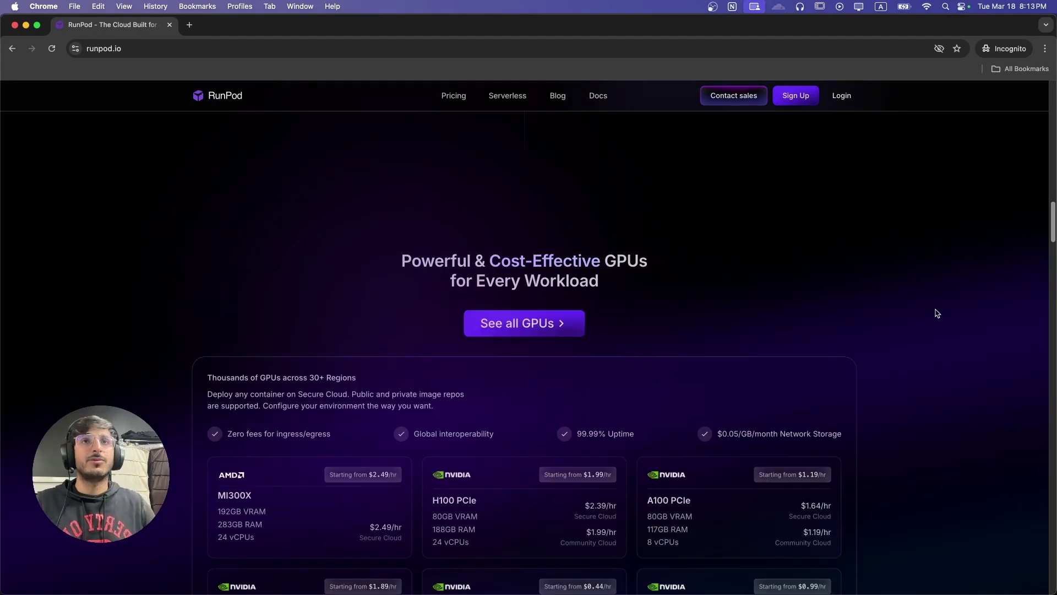
{"action": "scroll", "coordinate": [937, 313], "scroll_direction": "down", "scroll_amount": 6}
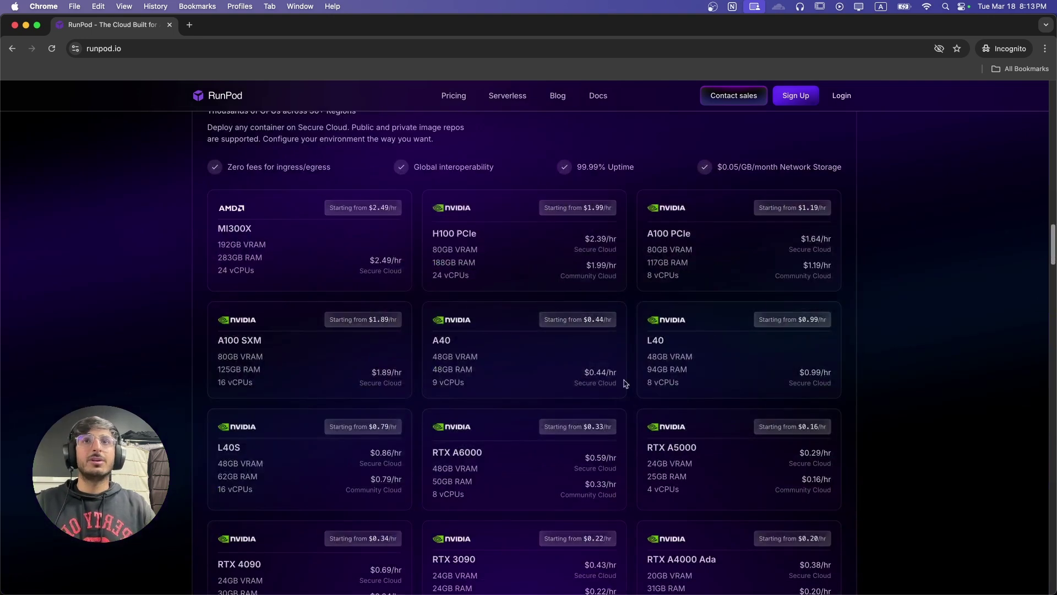
{"action": "scroll", "coordinate": [927, 369], "scroll_direction": "down", "scroll_amount": 1}
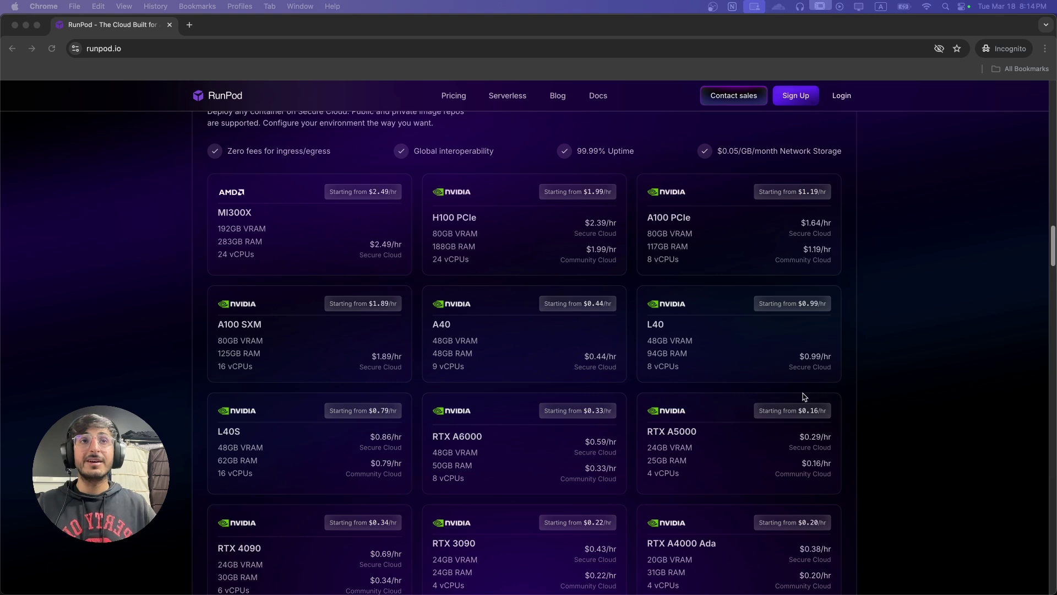
{"action": "key", "text": "Home"}
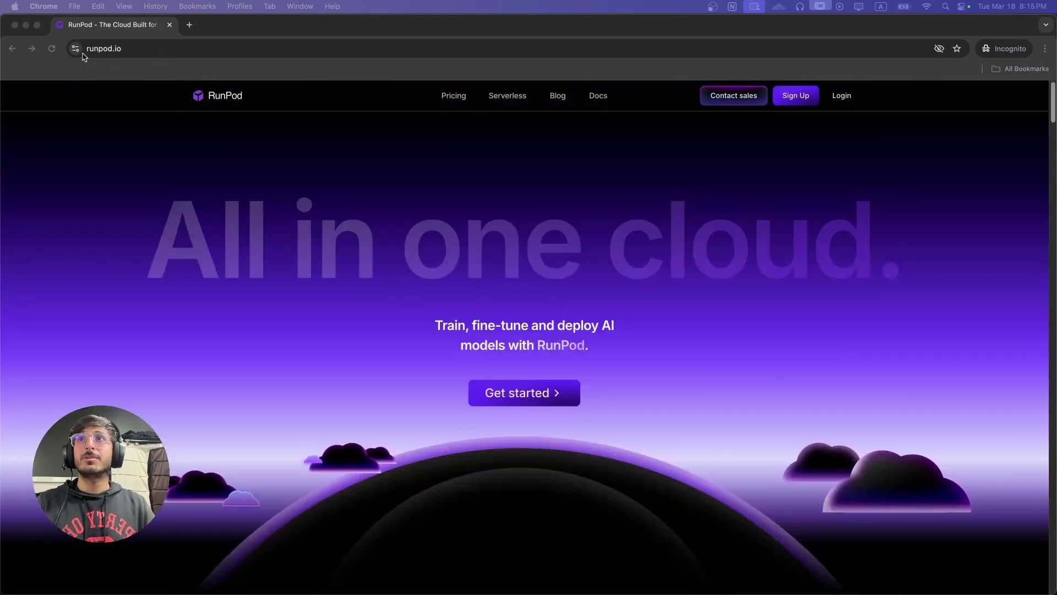
- Open the account sign-up page from the RunPod homepage
{"action": "left_click", "coordinate": [811, 156]}
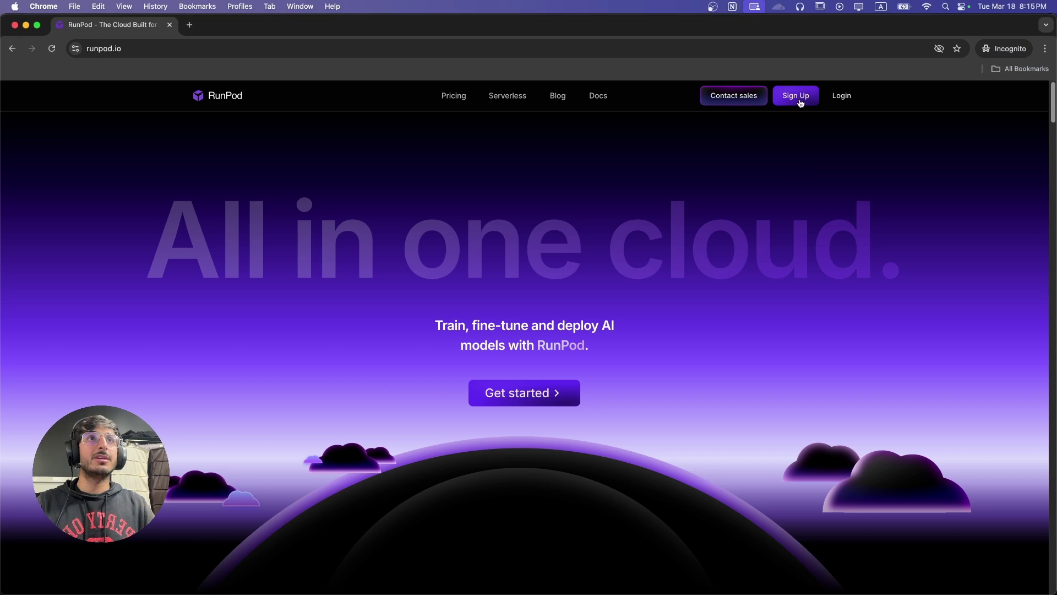
{"action": "left_click", "coordinate": [799, 101]}
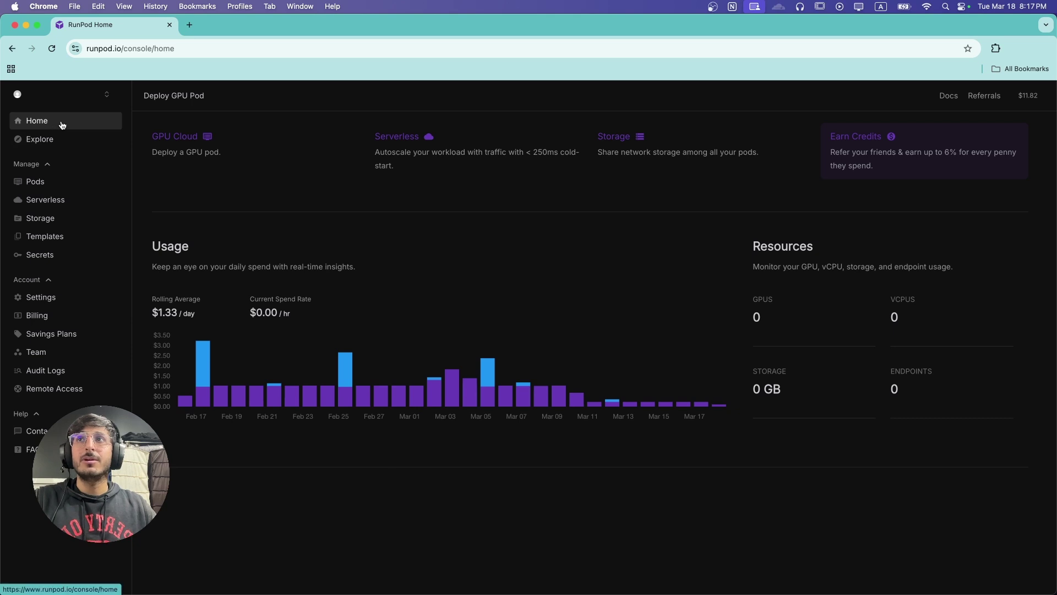
- Open the pod deployment page and review the available GPU instances with their VRAM and hourly prices
{"action": "left_click", "coordinate": [31, 185]}
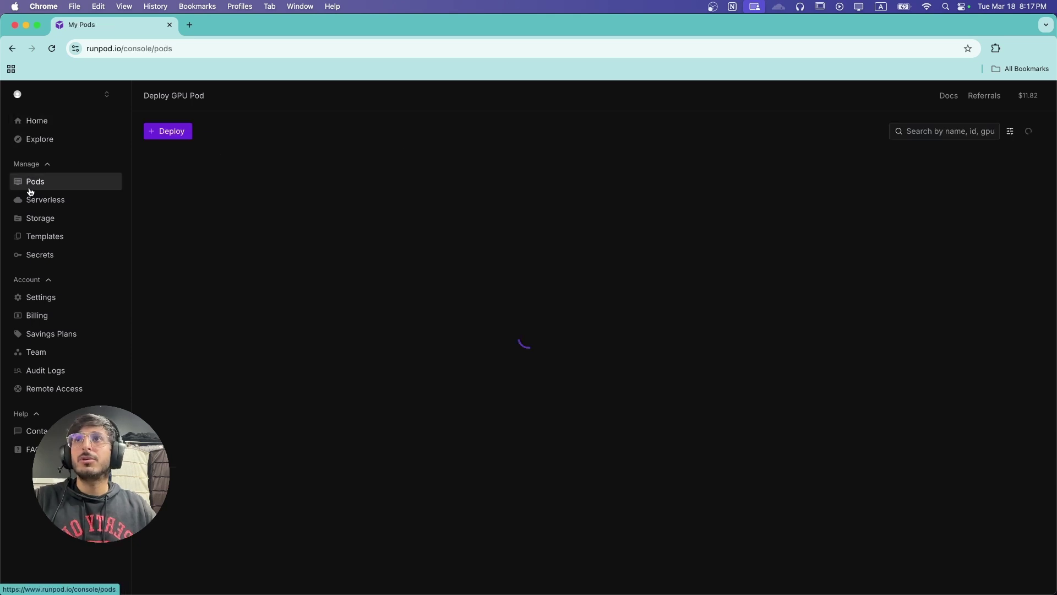
{"action": "left_click", "coordinate": [170, 132]}
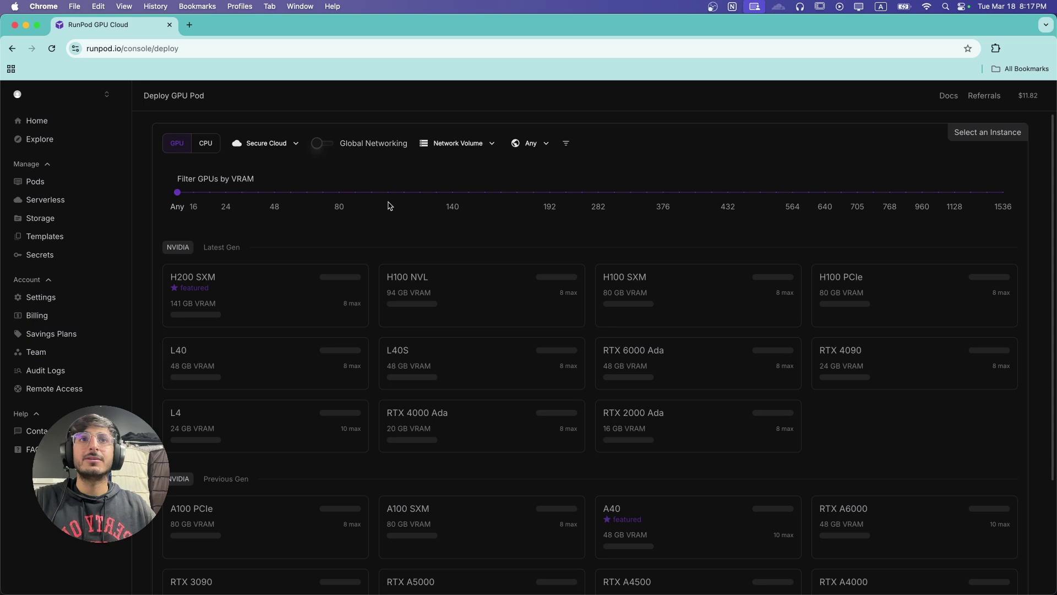
{"action": "scroll", "coordinate": [815, 385], "scroll_direction": "down", "scroll_amount": 5}
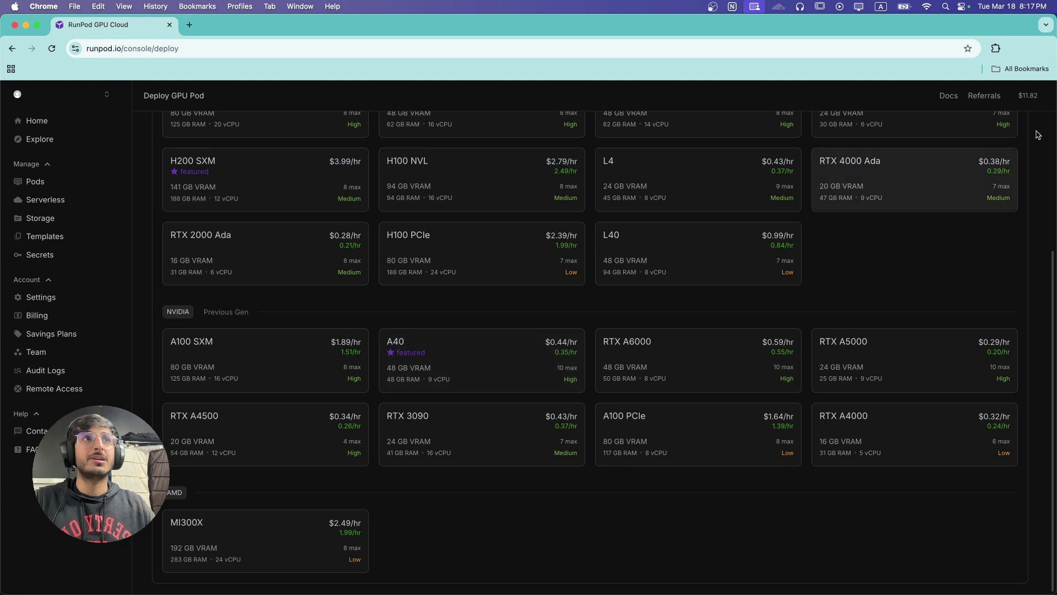
{"action": "mouse_move", "coordinate": [999, 104]}
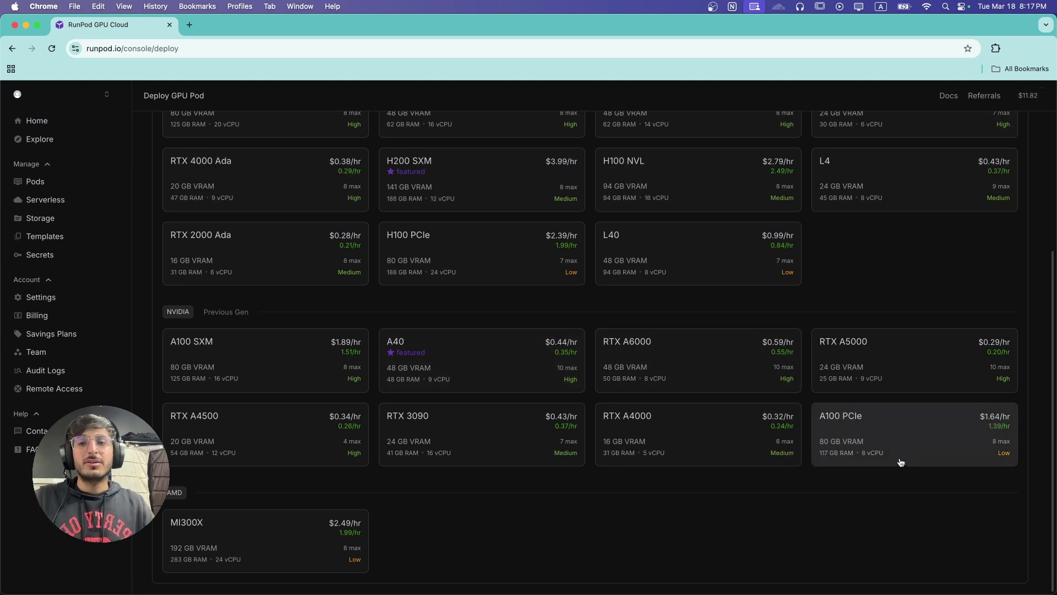
{"action": "scroll", "coordinate": [901, 463], "scroll_direction": "up", "scroll_amount": 5}
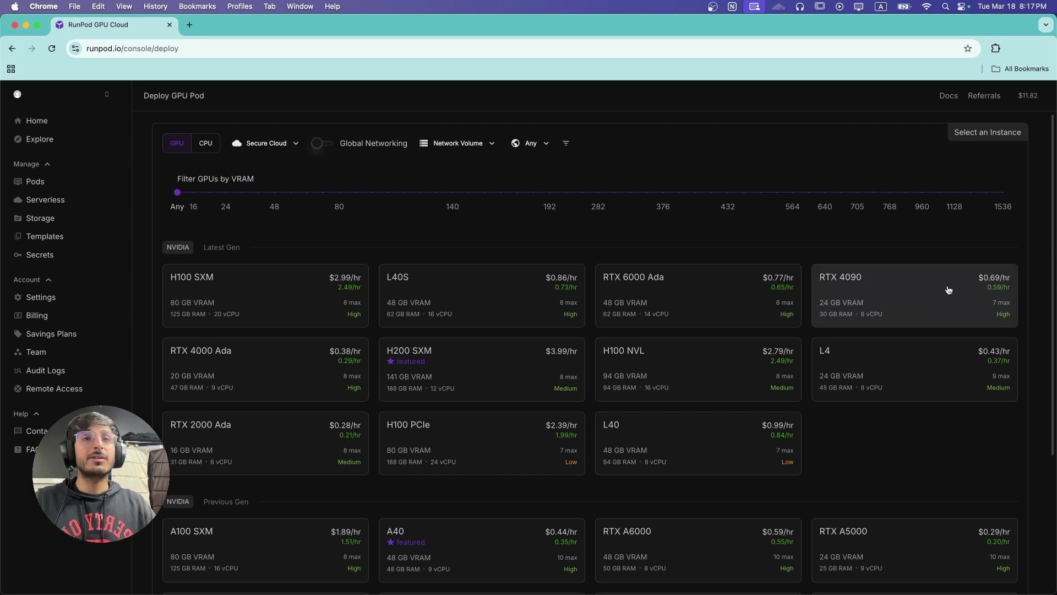
- Open the billing page from the account balance and try the $50, $100 and $25 preset credit amounts
{"action": "left_click", "coordinate": [1027, 98]}
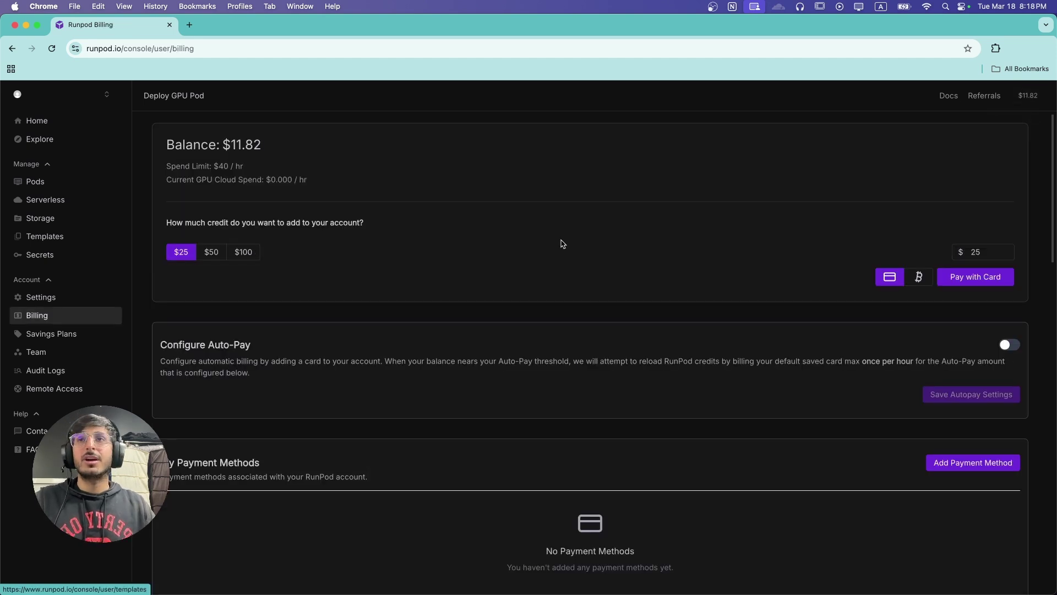
{"action": "left_click", "coordinate": [203, 257]}
{"action": "left_click", "coordinate": [241, 254]}
{"action": "left_click", "coordinate": [170, 256]}
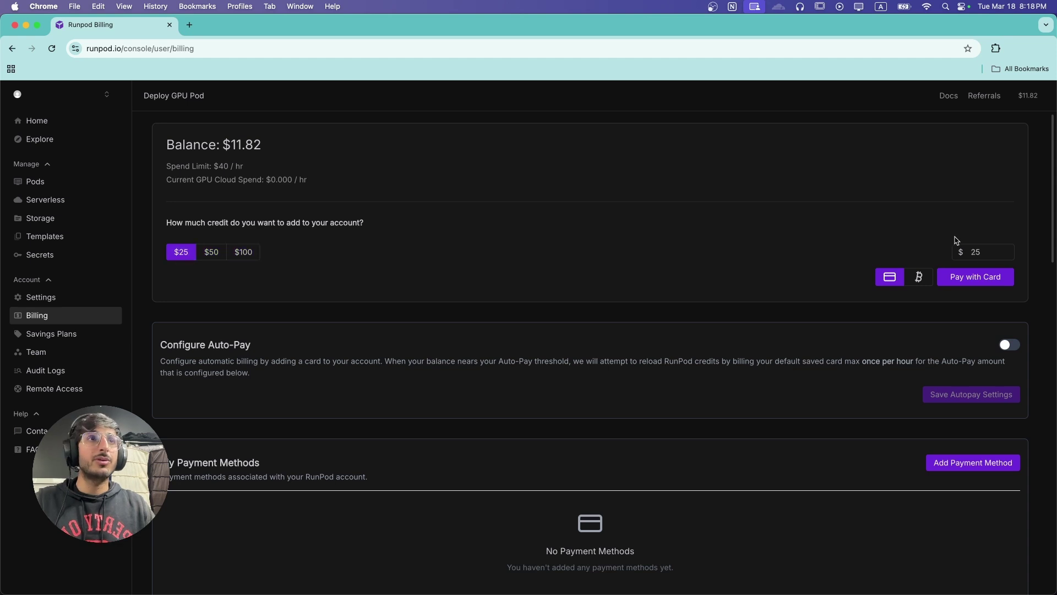
- Try custom credit amounts of $5 and $15, and return to the $25 preset
{"action": "left_click_drag", "start_coordinate": [995, 248], "coordinate": [970, 252]}
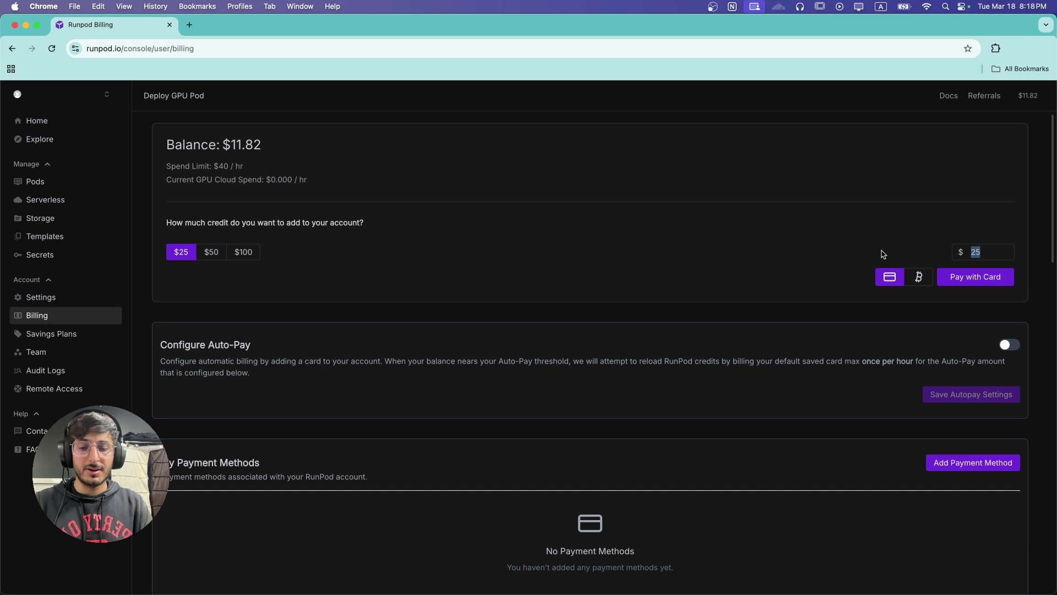
{"action": "type", "text": "5"}
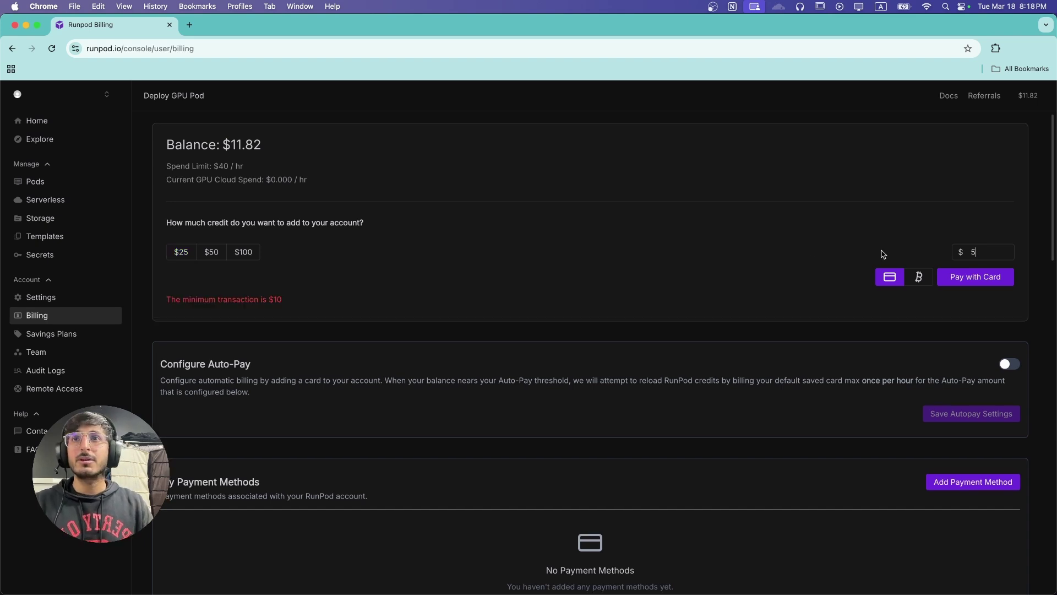
{"action": "left_click_drag", "start_coordinate": [304, 306], "coordinate": [168, 299]}
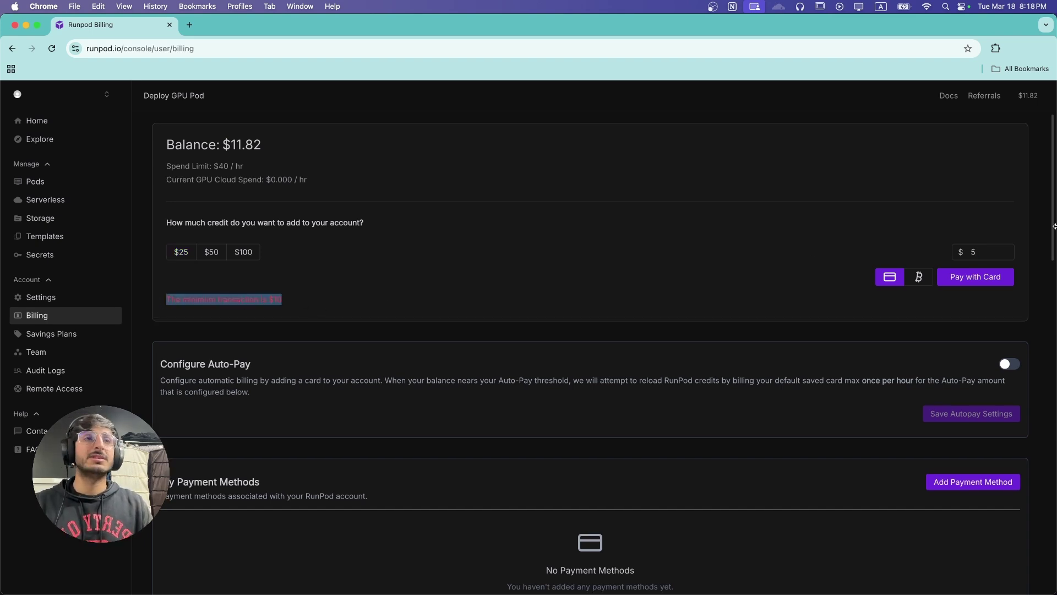
{"action": "left_click", "coordinate": [994, 257]}
{"action": "key", "text": "super+a"}
{"action": "type", "text": "1"}
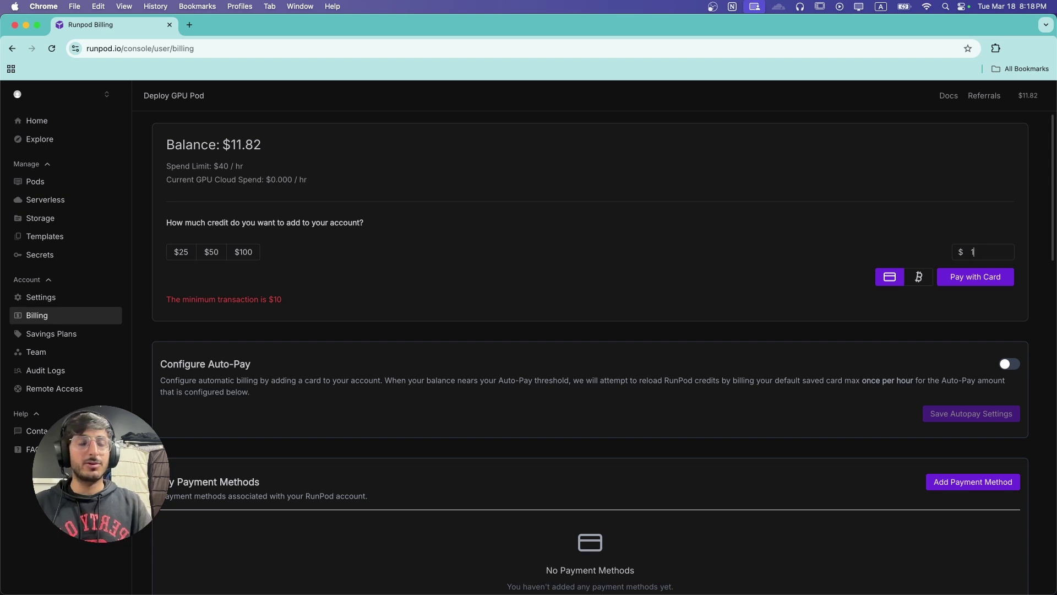
{"action": "type", "text": "5"}
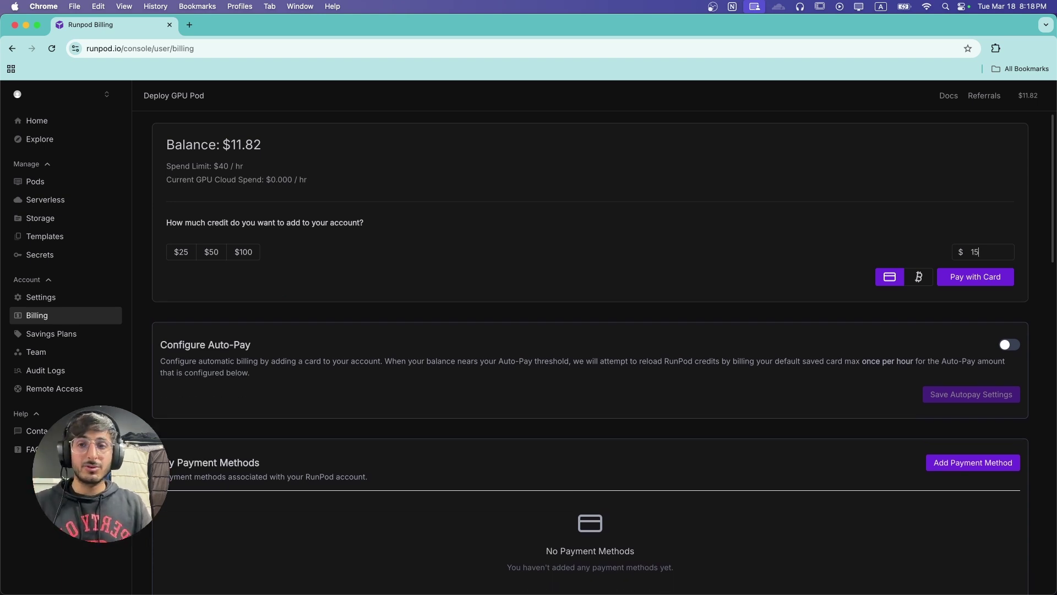
{"action": "left_click", "coordinate": [182, 252]}
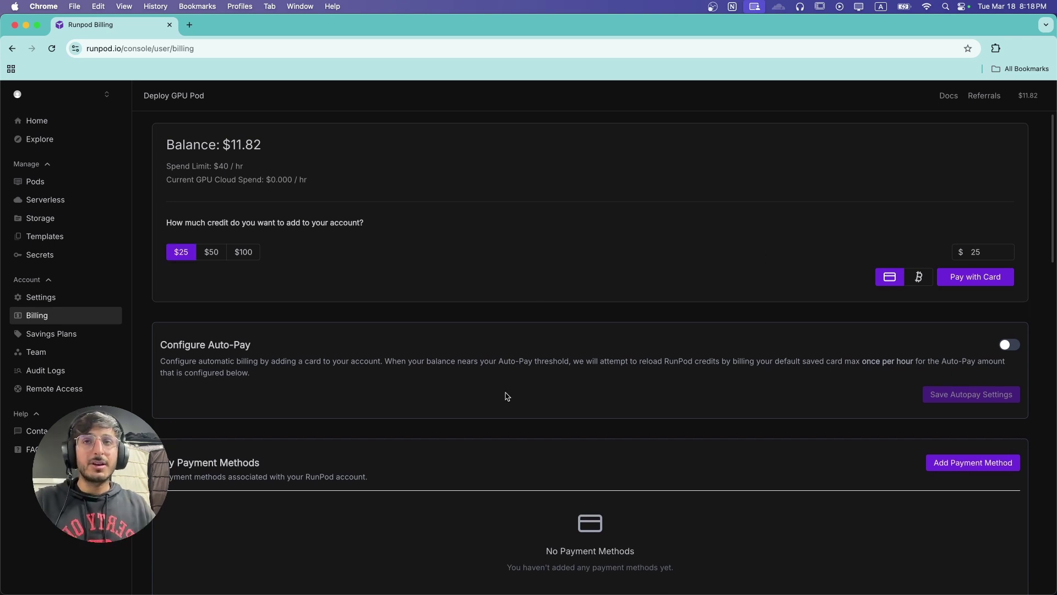
- Switch the credit payment option to crypto, and view the card entry form for adding a payment method without saving anything
{"action": "left_click", "coordinate": [918, 277]}
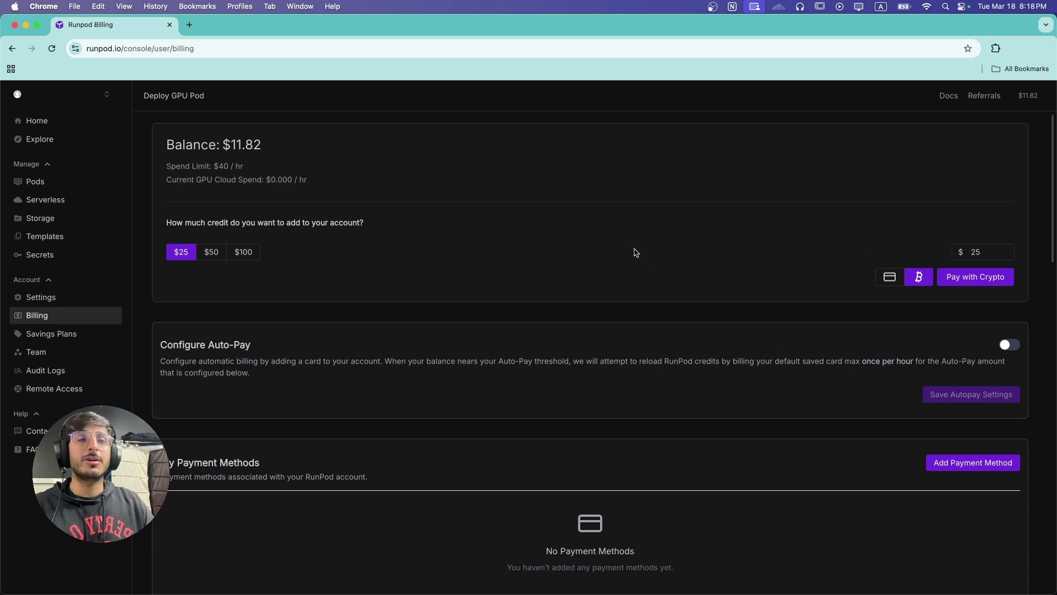
{"action": "left_click", "coordinate": [976, 469]}
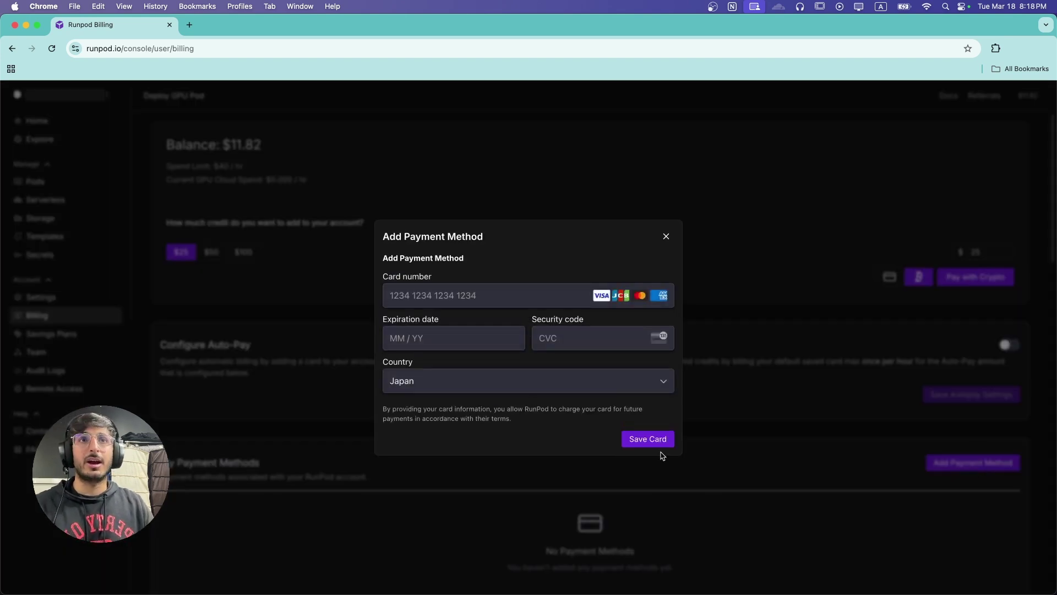
{"action": "left_click", "coordinate": [1028, 142]}
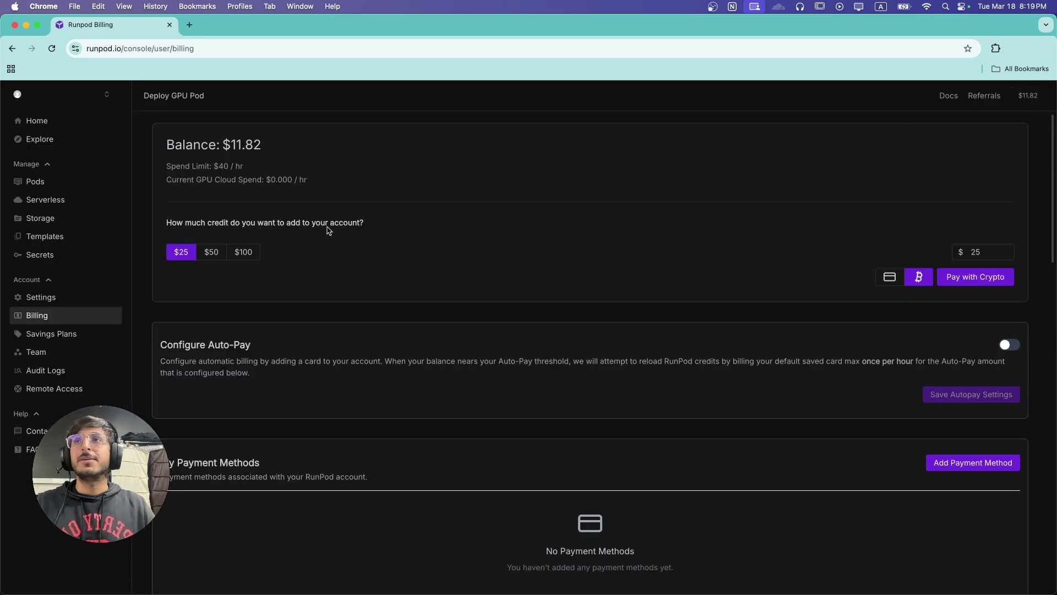
- Return to the pod deployment page and look through the listed GPU instances
{"action": "left_click", "coordinate": [45, 181]}
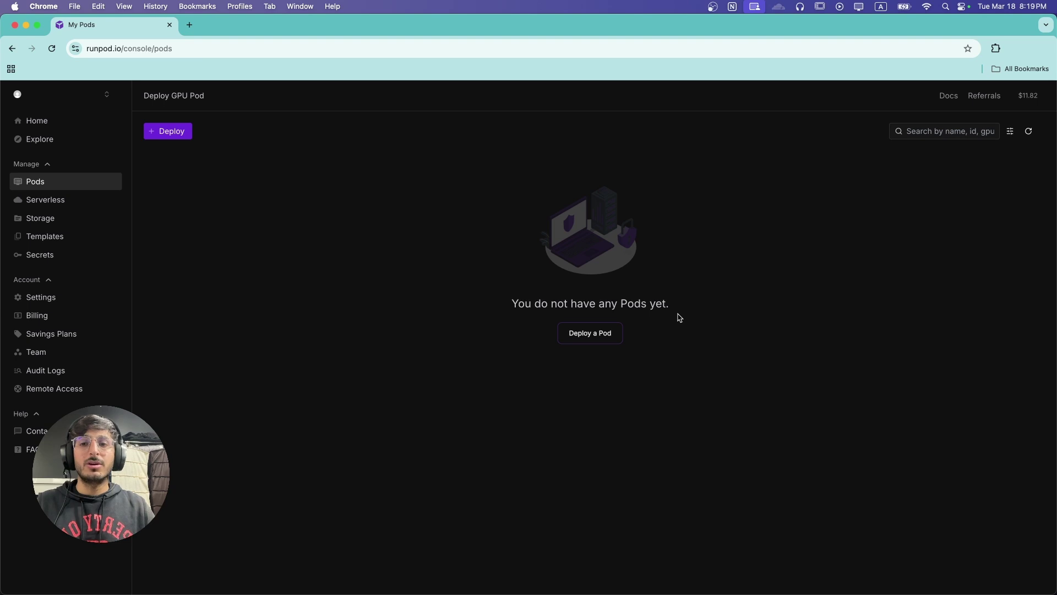
{"action": "left_click", "coordinate": [187, 133]}
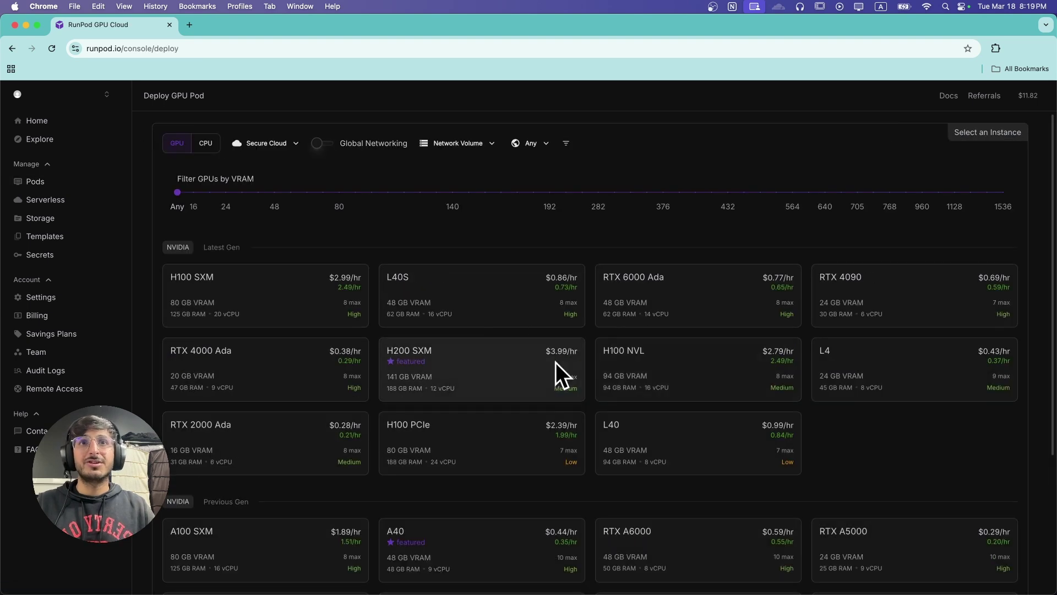
{"action": "scroll", "coordinate": [554, 371], "scroll_direction": "down", "scroll_amount": 5}
{"action": "scroll", "coordinate": [293, 163], "scroll_direction": "up", "scroll_amount": 5}
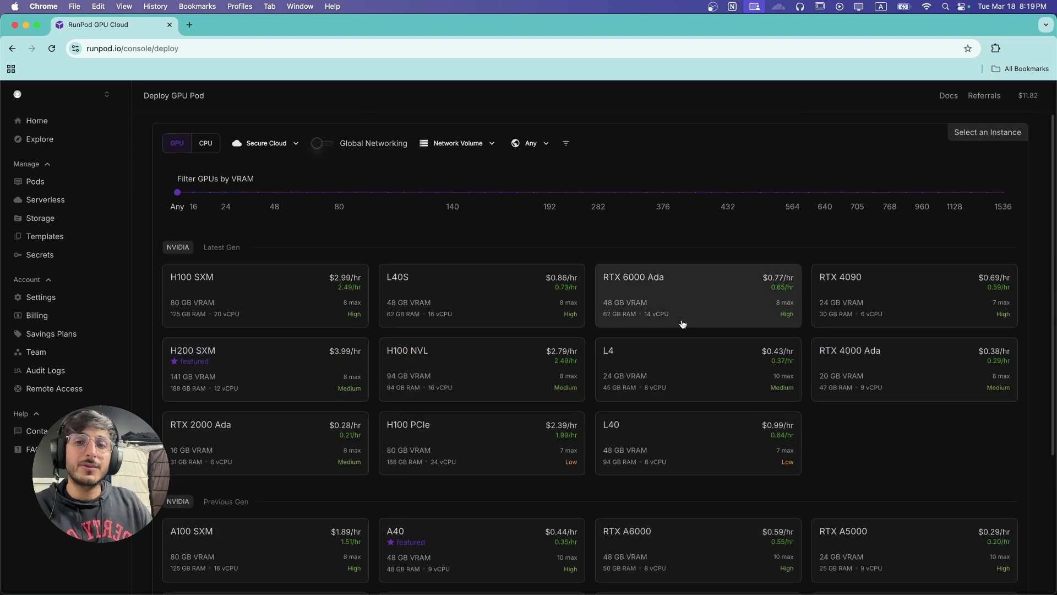
- Review the GPU instances offered on Community Cloud and switch the list back to Secure Cloud
{"action": "left_click", "coordinate": [266, 143]}
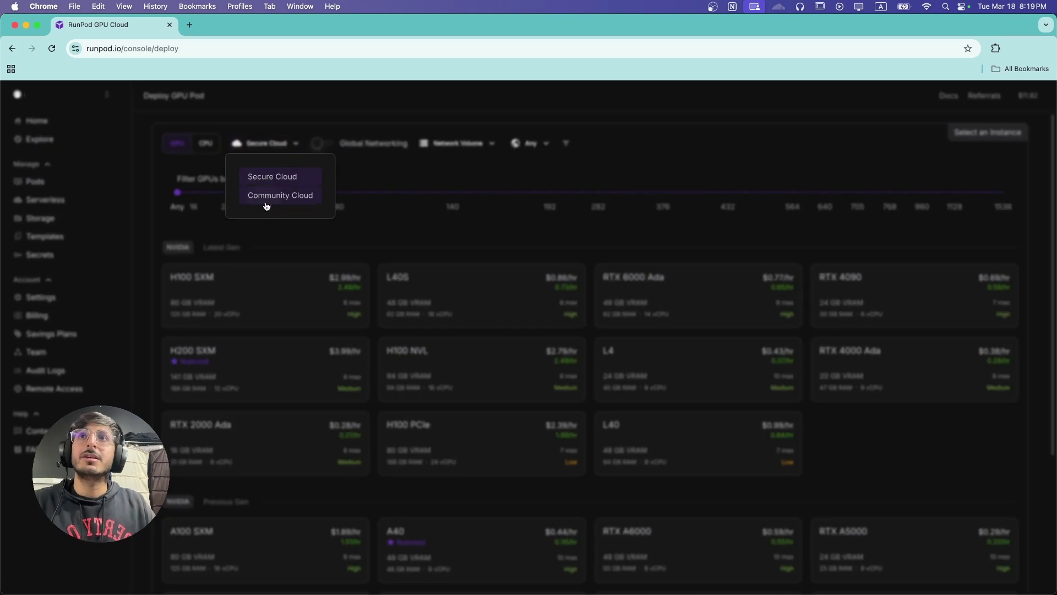
{"action": "left_click", "coordinate": [266, 197]}
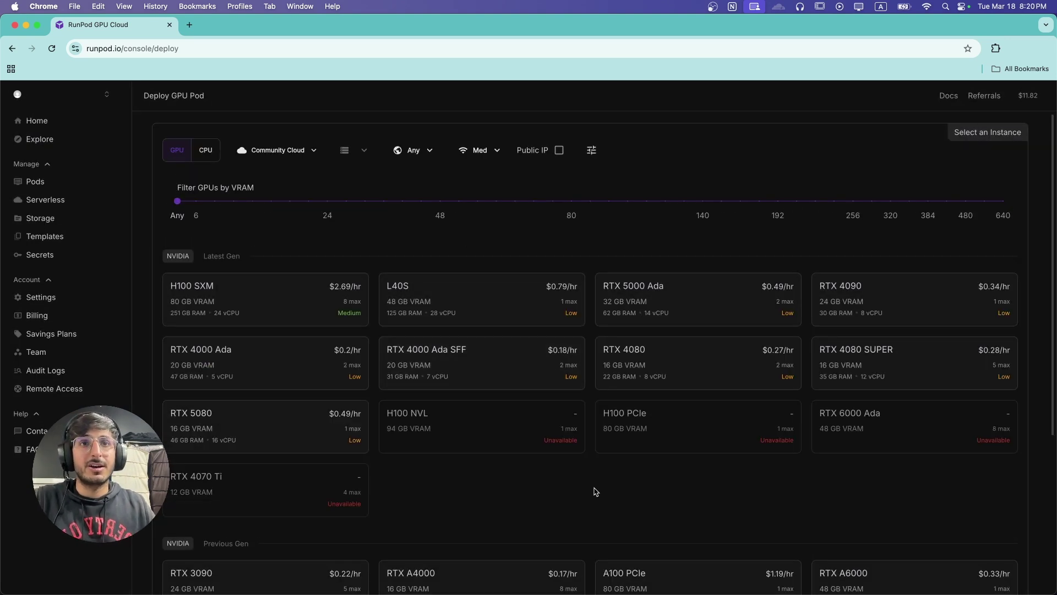
{"action": "scroll", "coordinate": [593, 490], "scroll_direction": "down", "scroll_amount": 5}
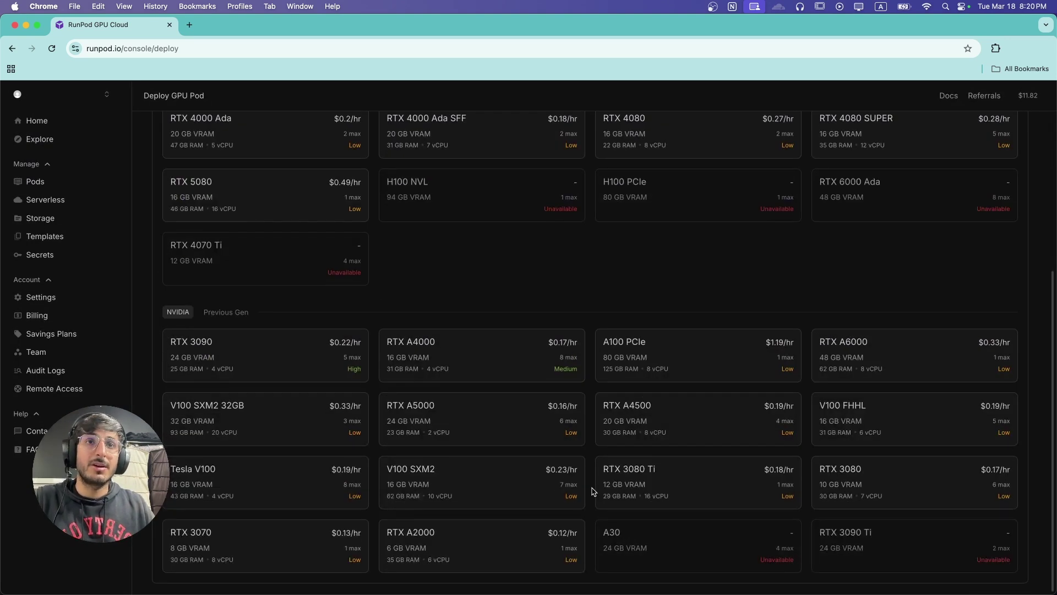
{"action": "scroll", "coordinate": [593, 491], "scroll_direction": "up", "scroll_amount": 4}
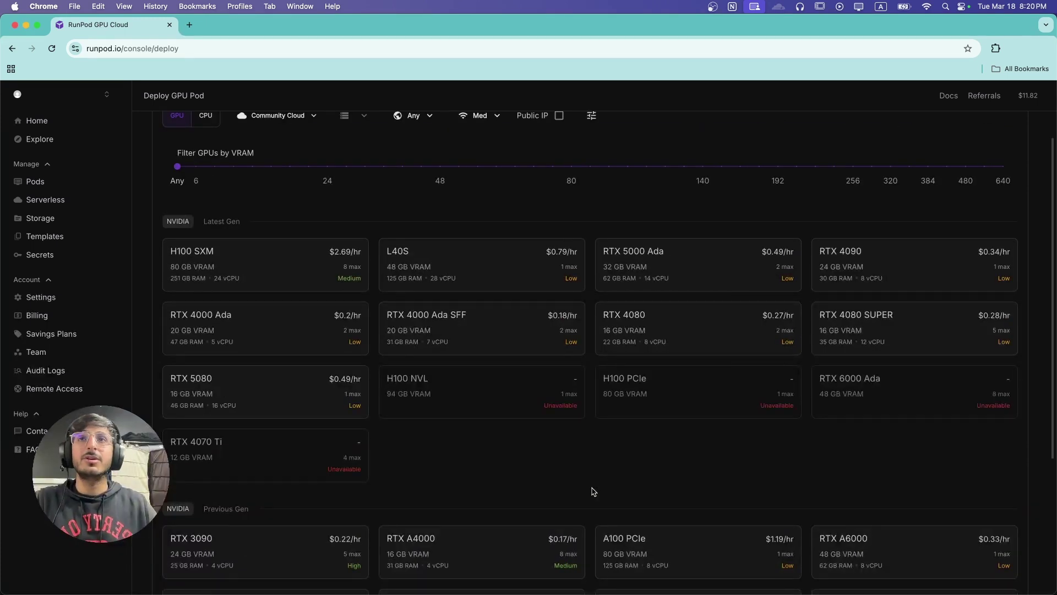
{"action": "scroll", "coordinate": [593, 490], "scroll_direction": "up", "scroll_amount": 1}
{"action": "left_click", "coordinate": [272, 151]}
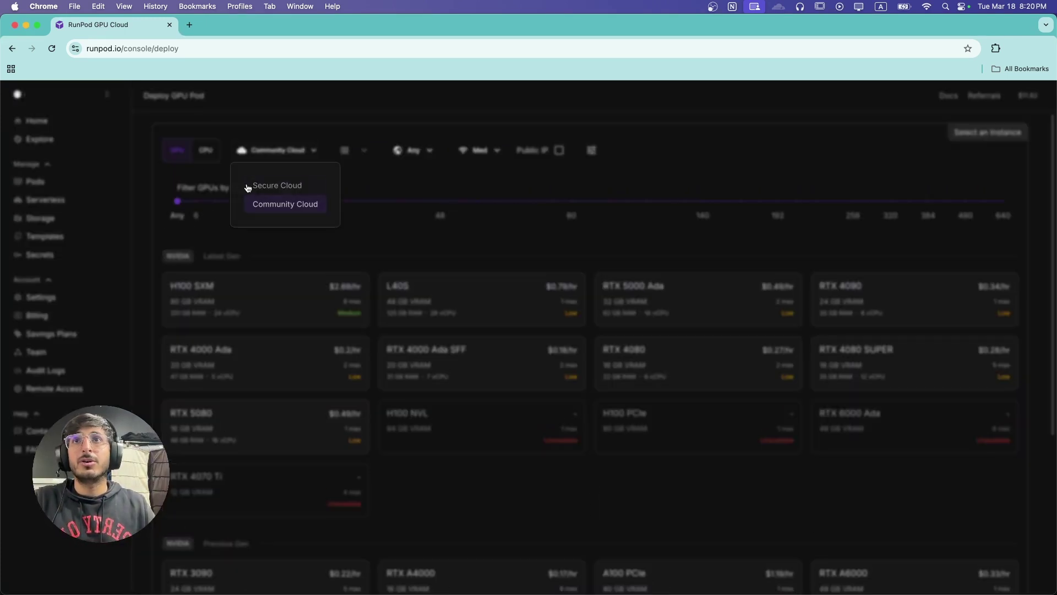
{"action": "left_click", "coordinate": [264, 186]}
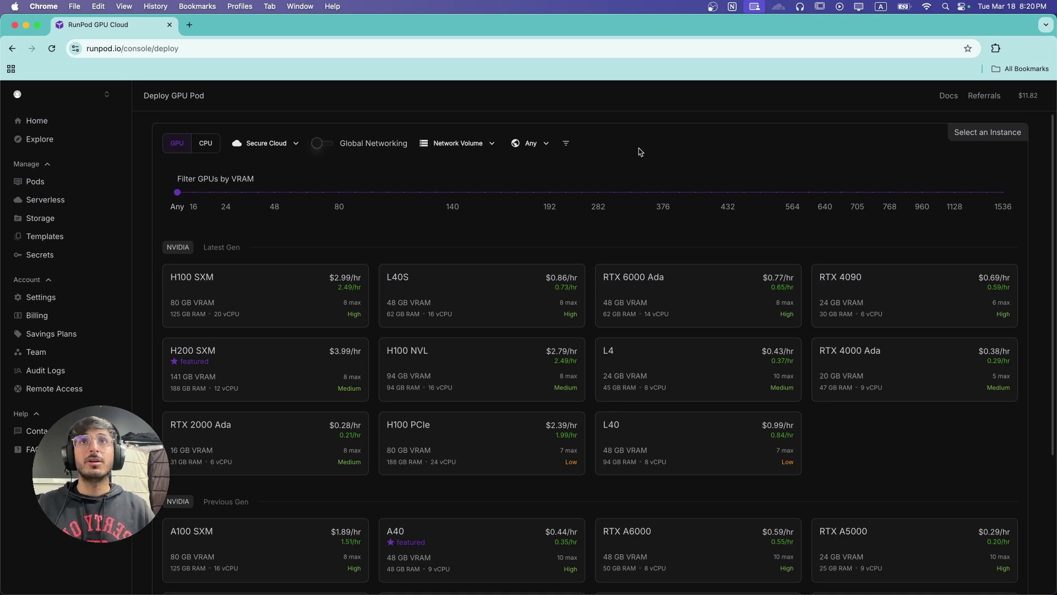
- Create a 100 GB network volume named EnoComfyUI in the EU-RO-1 data center, checking the per-GB pricing note
{"action": "left_click", "coordinate": [456, 145]}
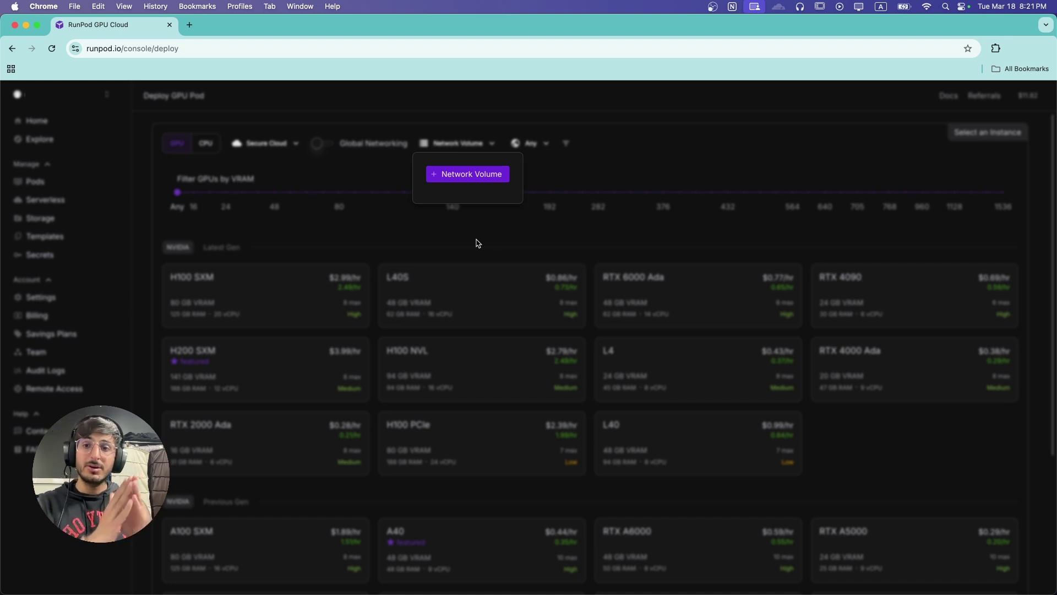
{"action": "left_click", "coordinate": [457, 175]}
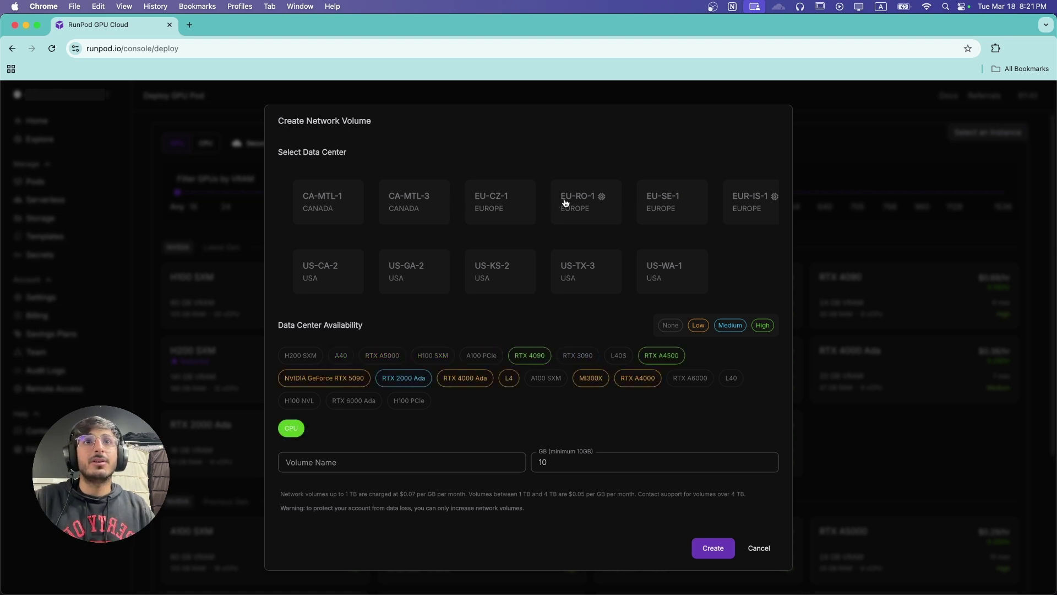
{"action": "left_click", "coordinate": [590, 207]}
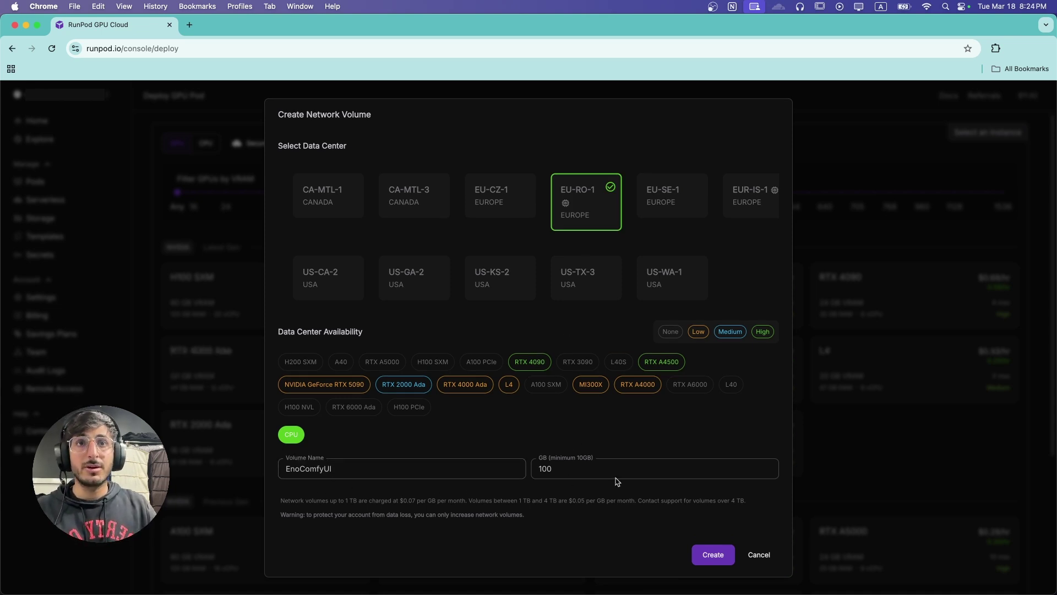
{"action": "left_click", "coordinate": [569, 472]}
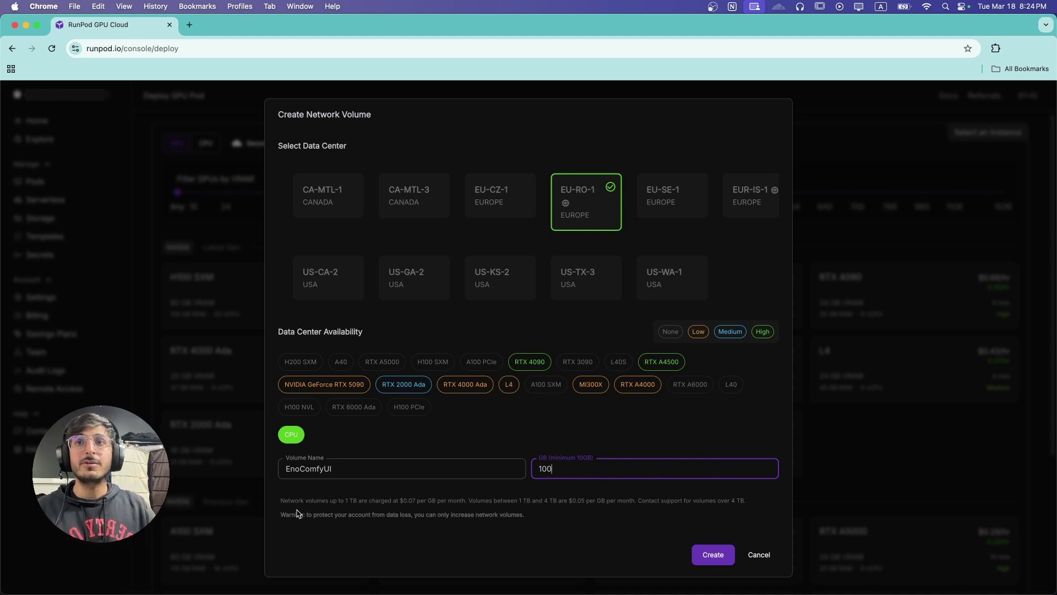
{"action": "left_click_drag", "start_coordinate": [287, 502], "coordinate": [448, 522]}
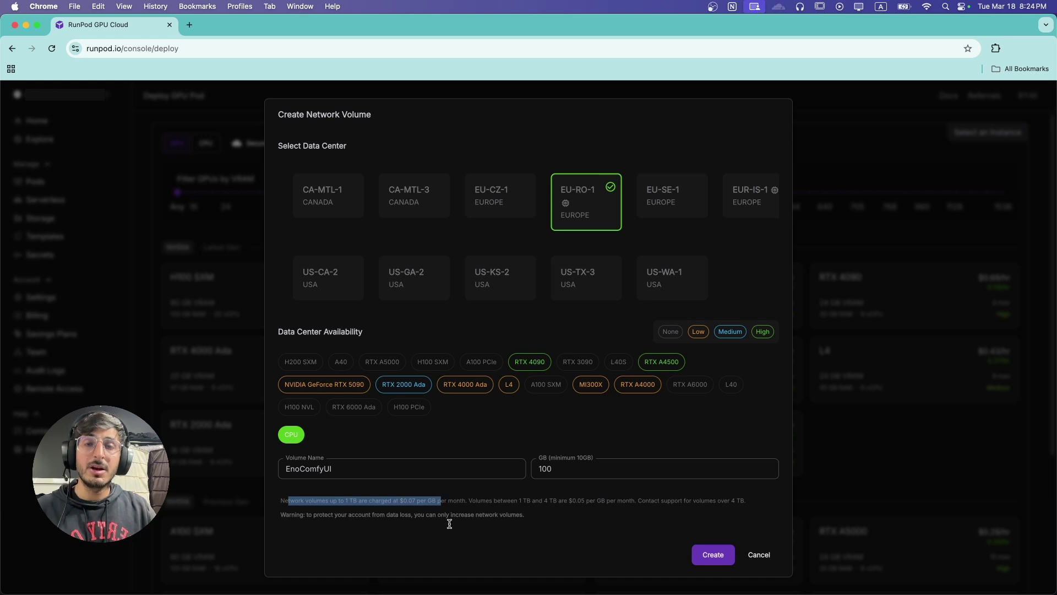
{"action": "left_click", "coordinate": [468, 552]}
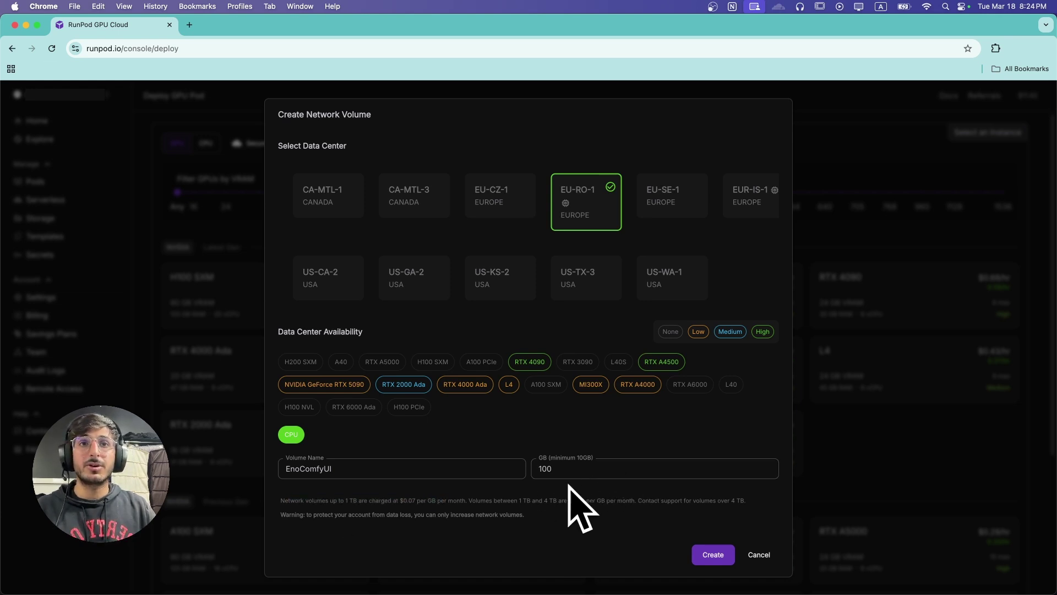
{"action": "left_click_drag", "start_coordinate": [369, 500], "coordinate": [472, 499]}
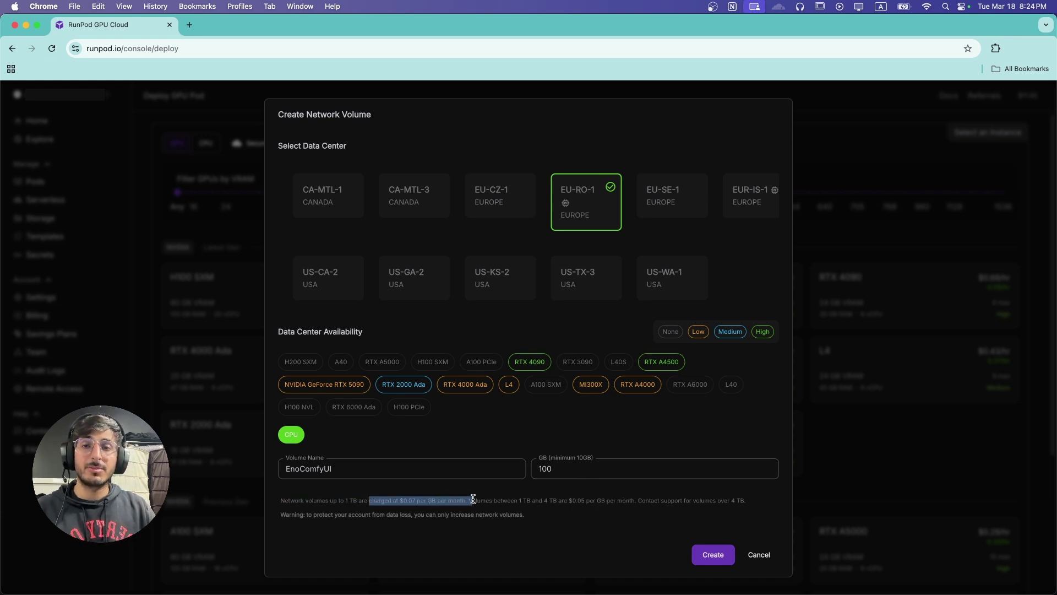
{"action": "left_click", "coordinate": [473, 500]}
{"action": "left_click", "coordinate": [714, 554]}
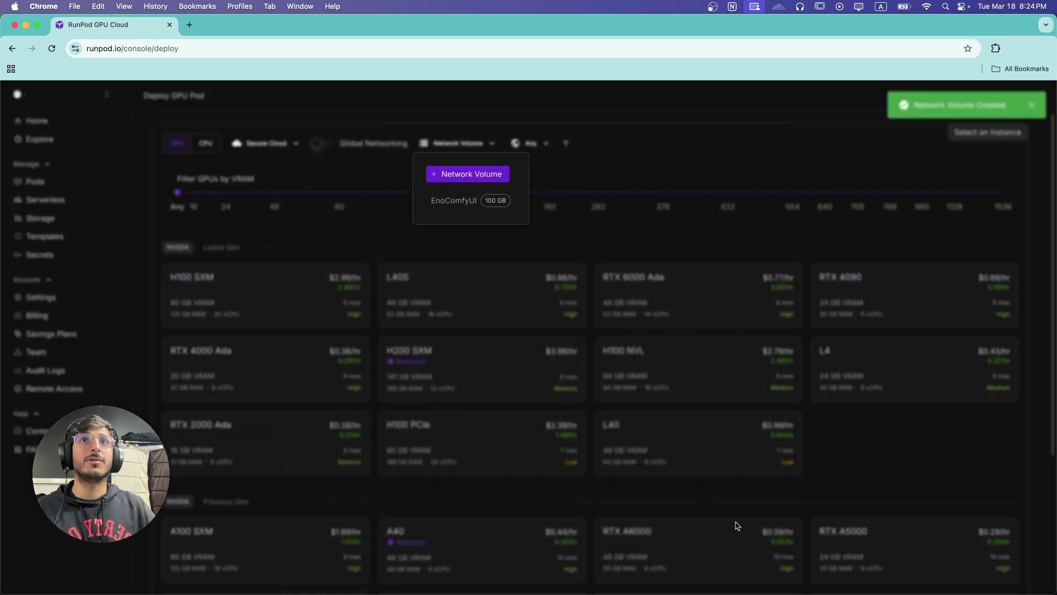
- Attach the EnoComfyUI network volume to the deployment and look through the GPUs offered in its data center
{"action": "left_click", "coordinate": [455, 201]}
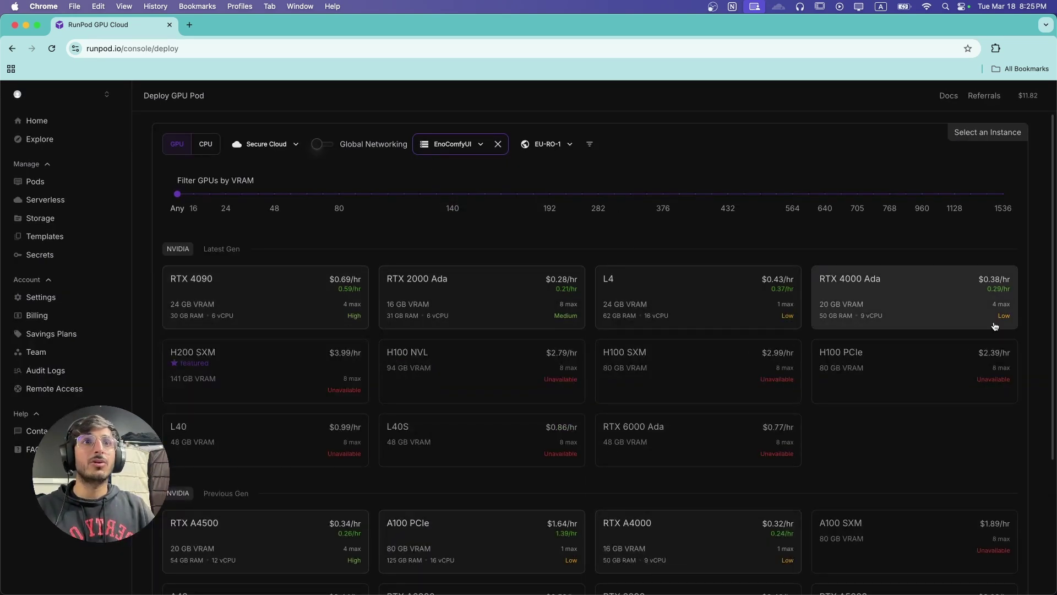
{"action": "scroll", "coordinate": [948, 403], "scroll_direction": "down", "scroll_amount": 3}
{"action": "scroll", "coordinate": [508, 436], "scroll_direction": "up", "scroll_amount": 3}
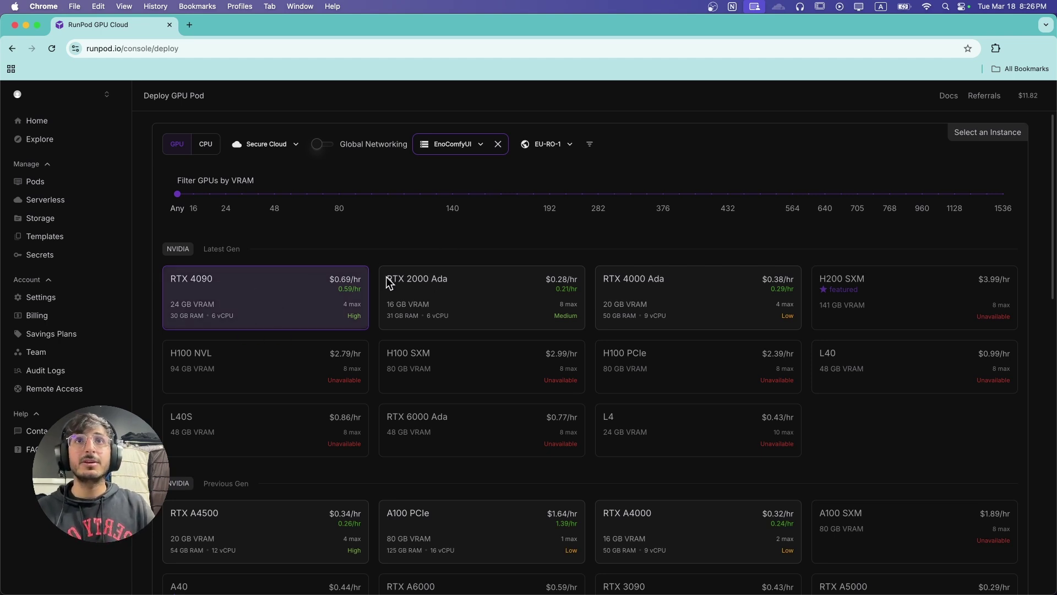
- Compare GPU availability in the CA-MTL-1 and EU-SE-1 data centers in a new network volume form, cancel it, and return to EnoComfyUI
{"action": "left_click", "coordinate": [449, 152]}
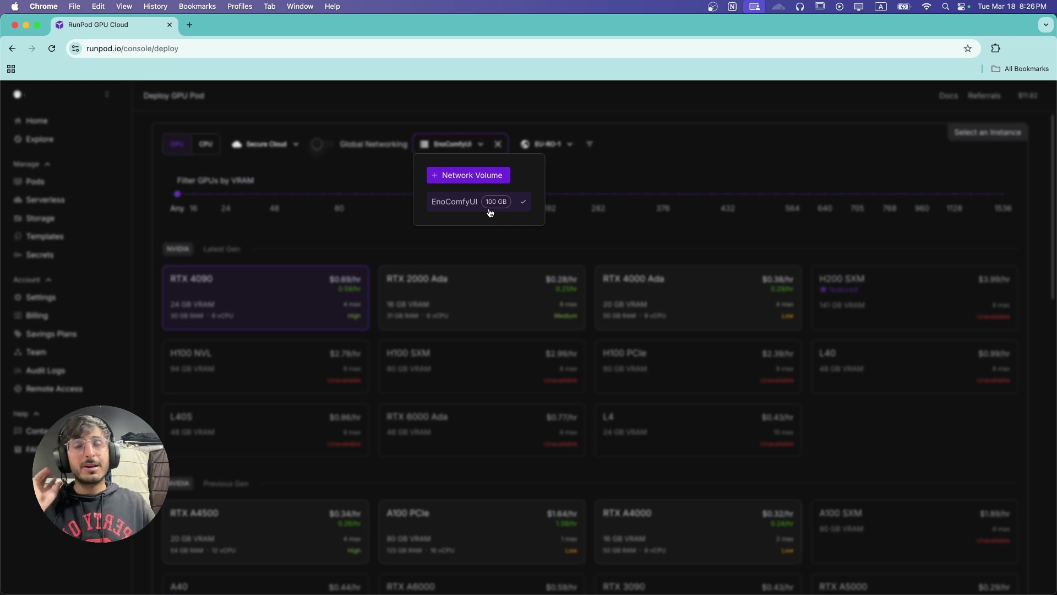
{"action": "left_click", "coordinate": [468, 180]}
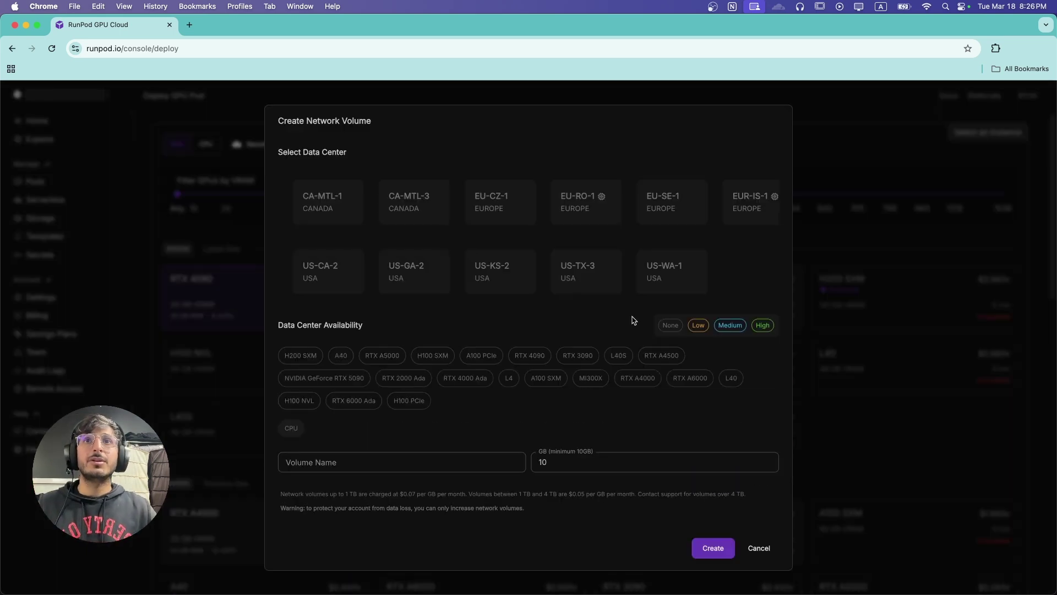
{"action": "left_click", "coordinate": [329, 216]}
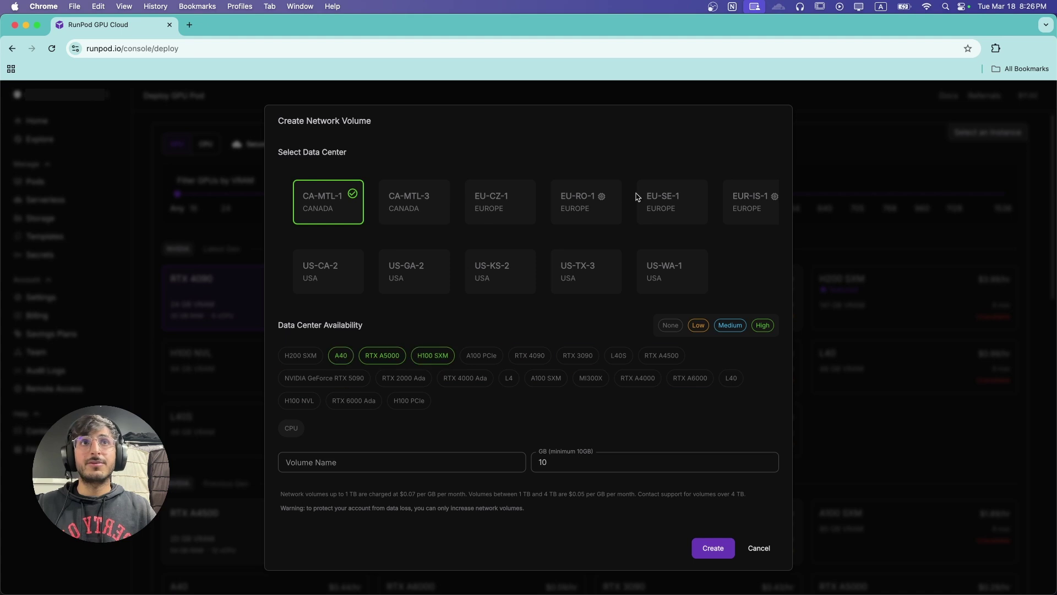
{"action": "left_click", "coordinate": [666, 202]}
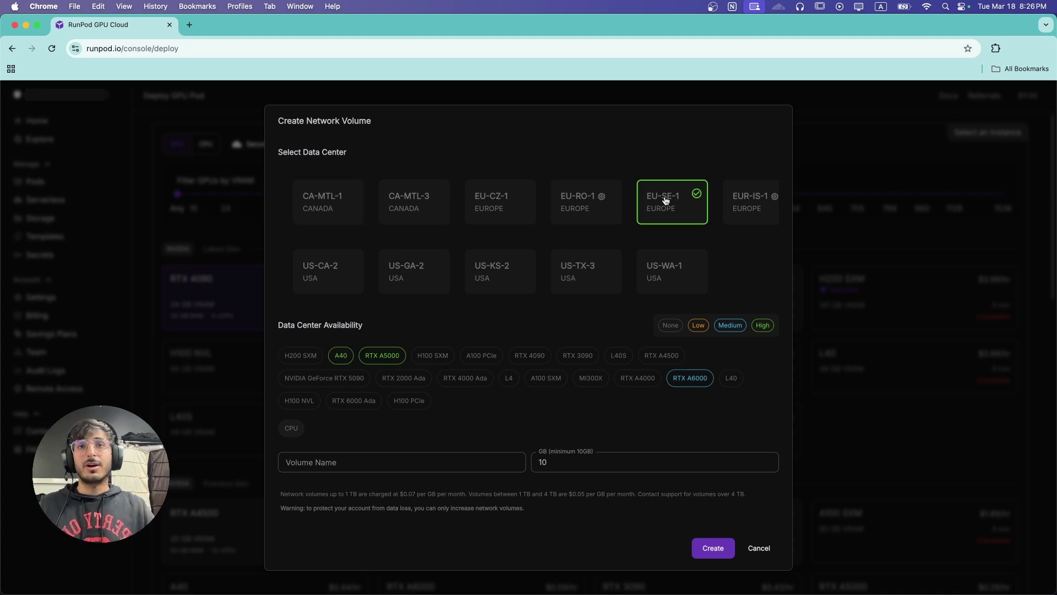
{"action": "left_click", "coordinate": [760, 545]}
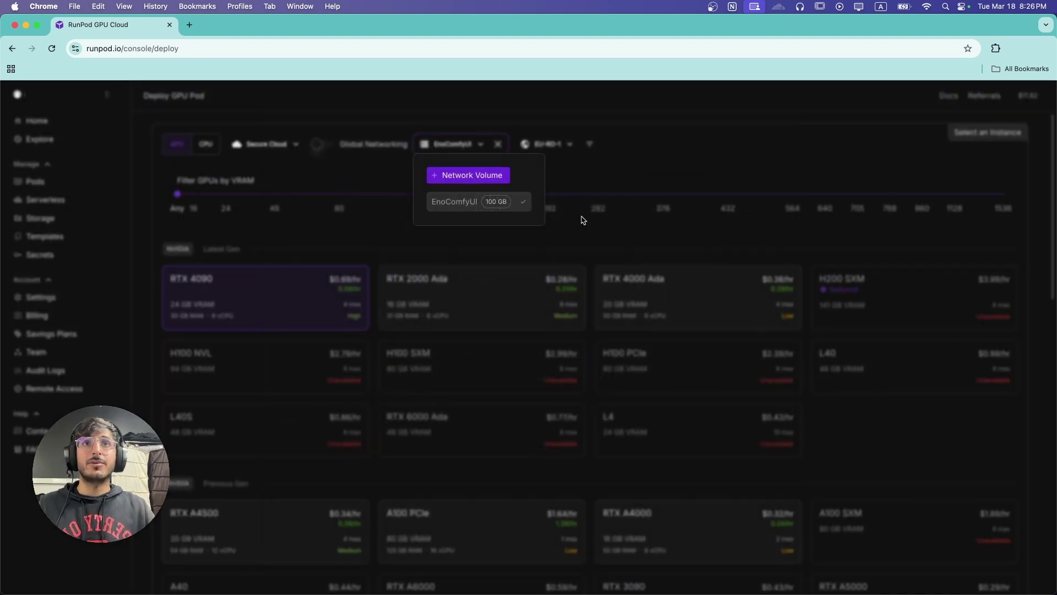
{"action": "left_click", "coordinate": [468, 205]}
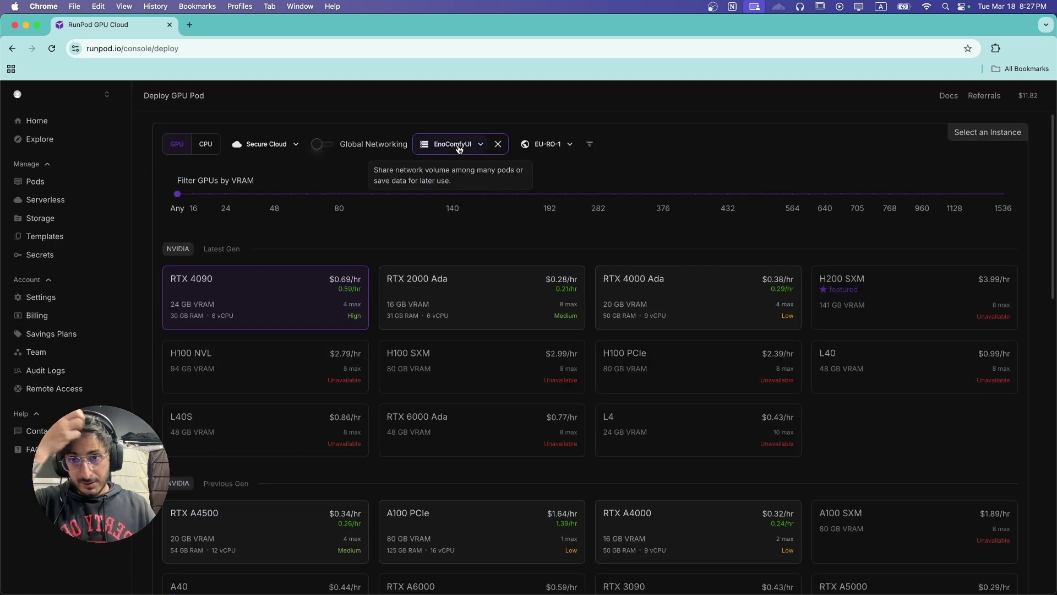
- Start a pod deployment from the EnoComfyUI volume in network storage and select the RTX 4090 GPU
{"action": "left_click", "coordinate": [61, 218]}
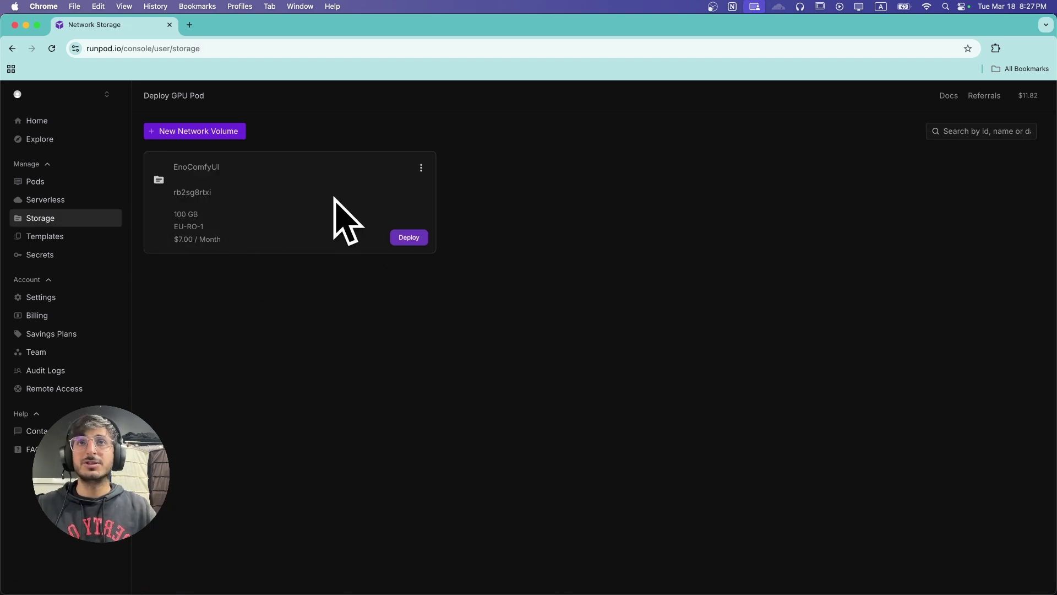
{"action": "left_click", "coordinate": [410, 238]}
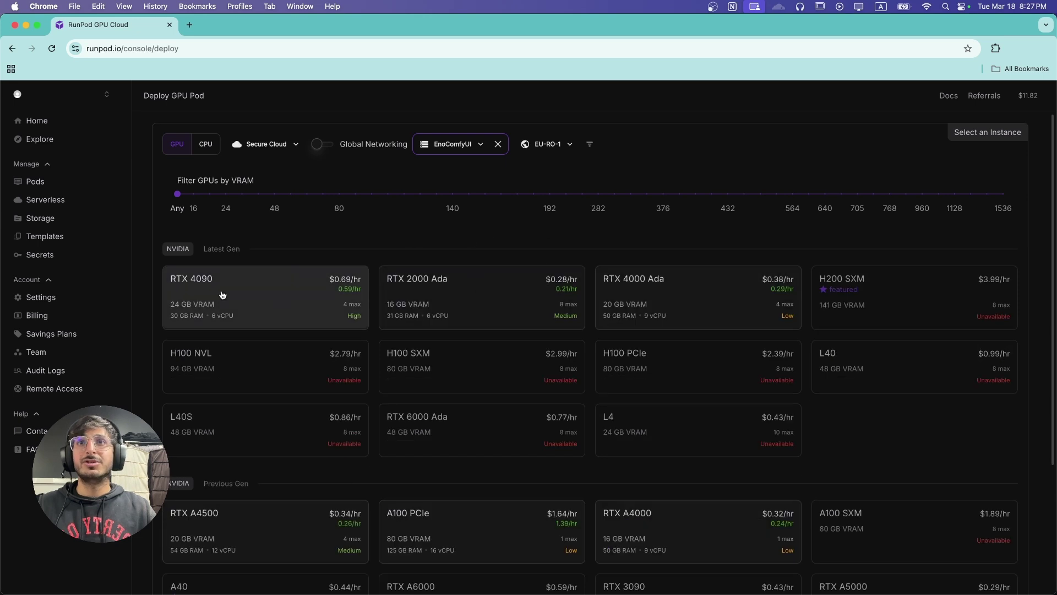
{"action": "left_click", "coordinate": [303, 290]}
{"action": "left_click", "coordinate": [276, 380]}
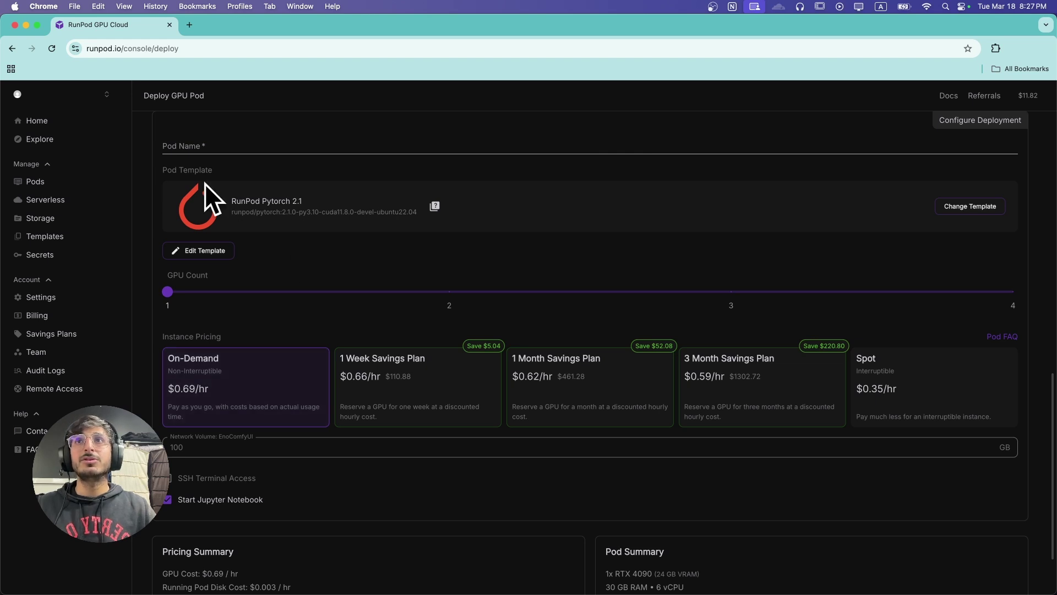
- Change the pod template to "ComfyUI with Manager inst. Permanent Disk torch2.4", found by searching for "comfyui manager"
{"action": "left_click", "coordinate": [970, 208]}
{"action": "type", "text": "comfyui manager"}
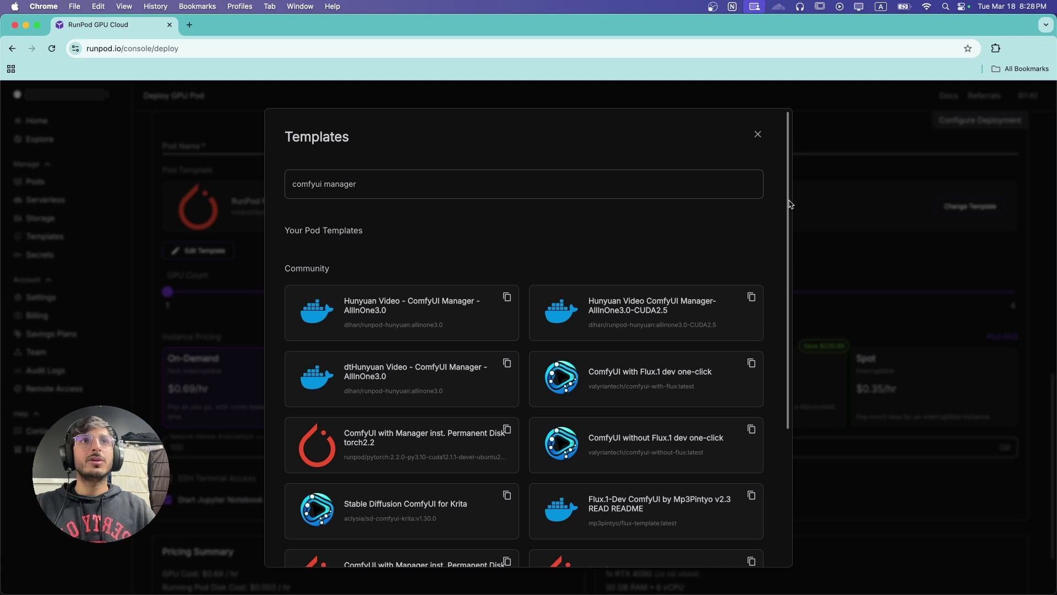
{"action": "scroll", "coordinate": [789, 206], "scroll_direction": "down", "scroll_amount": 5}
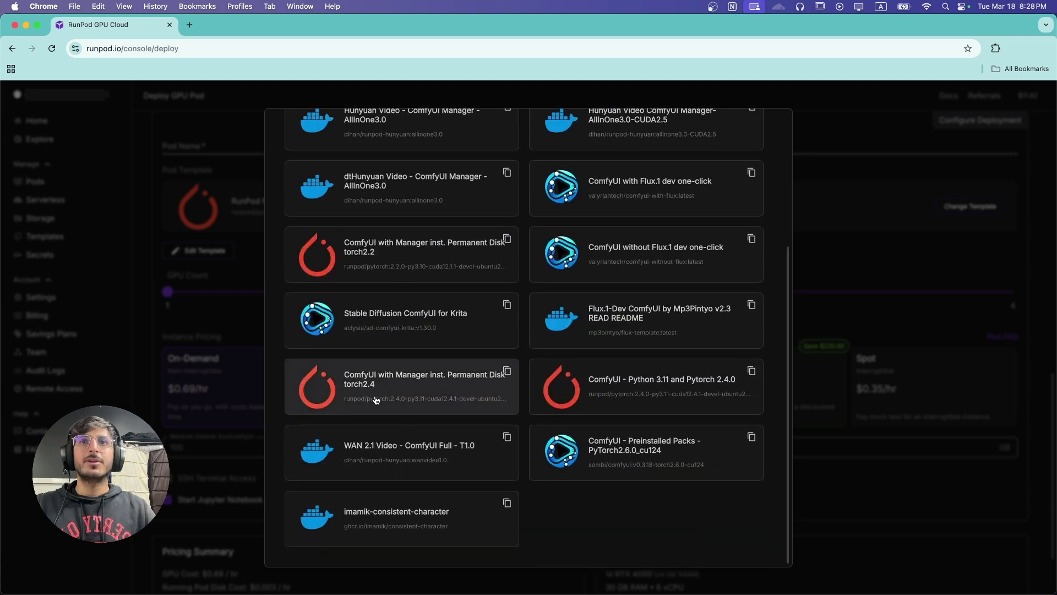
{"action": "left_click", "coordinate": [425, 388]}
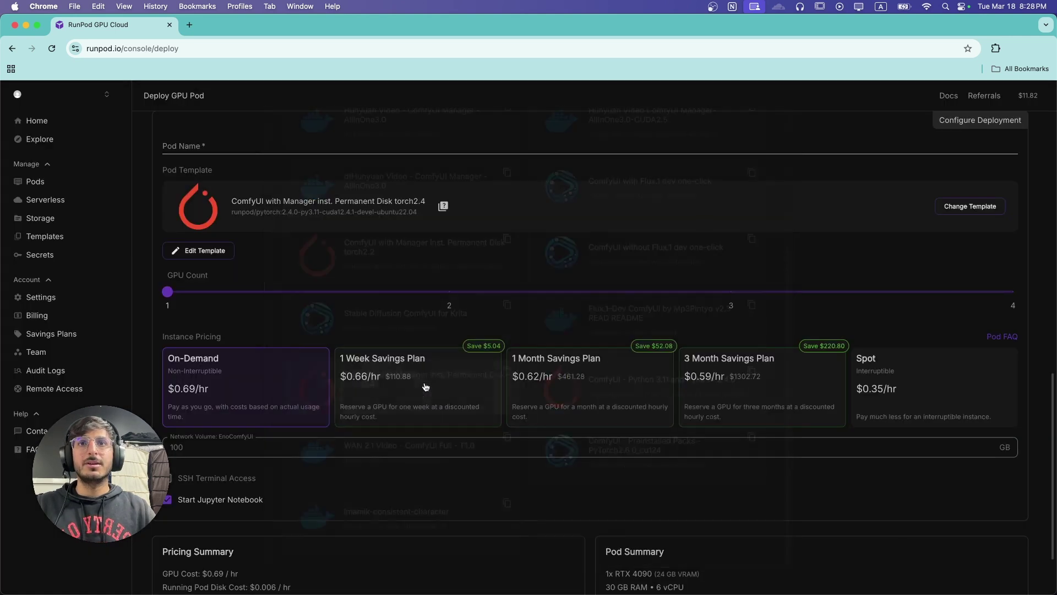
- Name the pod EnoPod, keep the GPU count at 1, and deploy it with on-demand pricing
{"action": "scroll", "coordinate": [505, 371], "scroll_direction": "down", "scroll_amount": 3}
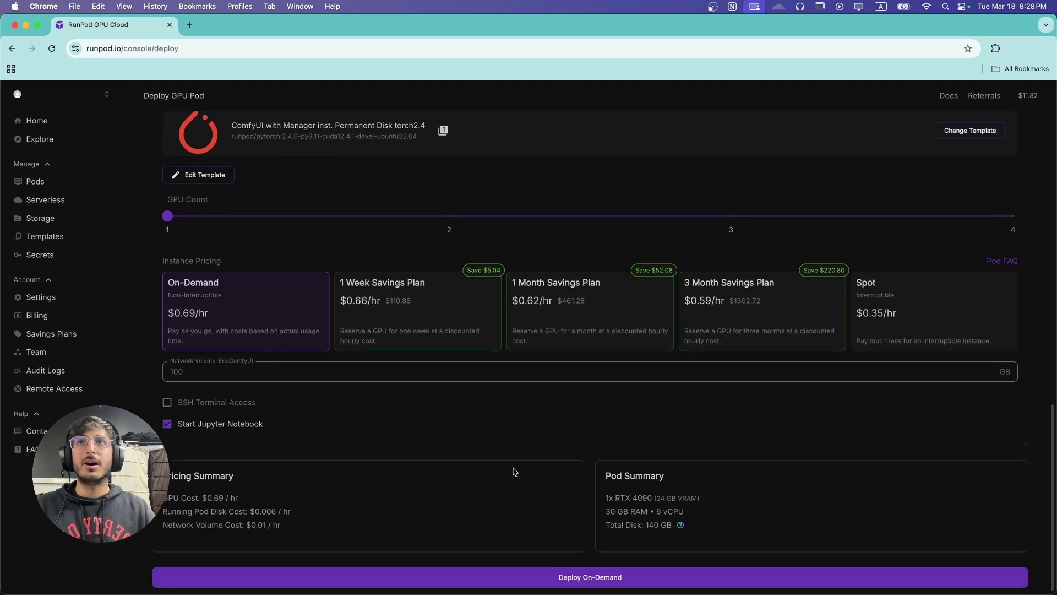
{"action": "scroll", "coordinate": [502, 455], "scroll_direction": "up", "scroll_amount": 7}
{"action": "left_click", "coordinate": [236, 253]}
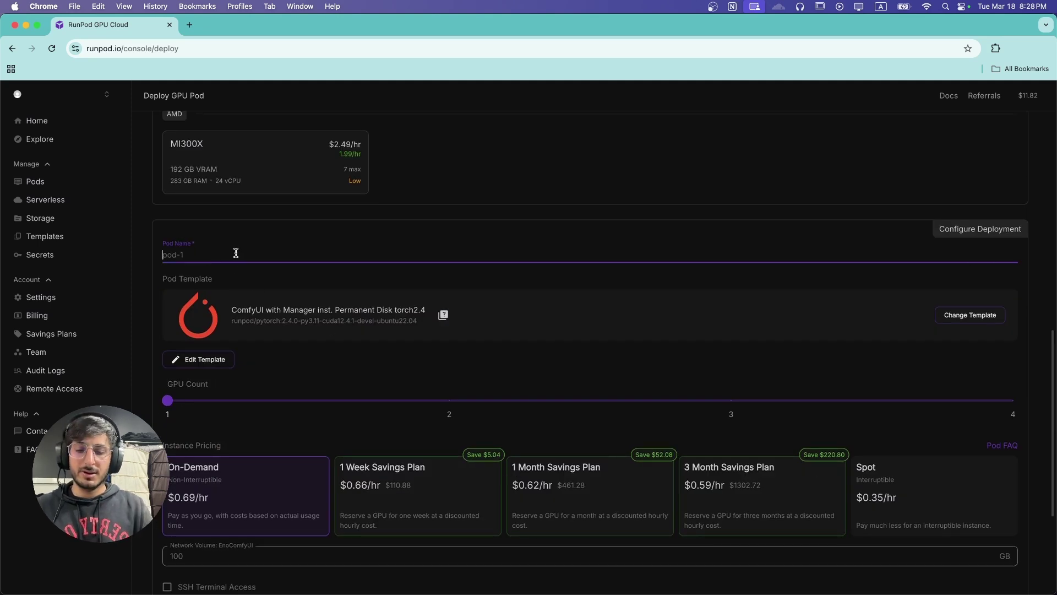
{"action": "type", "text": "EnoPod"}
{"action": "left_click", "coordinate": [321, 433]}
{"action": "mouse_move", "coordinate": [159, 408]}
{"action": "left_mouse_down"}
{"action": "mouse_move", "coordinate": [964, 388]}
{"action": "mouse_move", "coordinate": [160, 399]}
{"action": "left_mouse_up"}
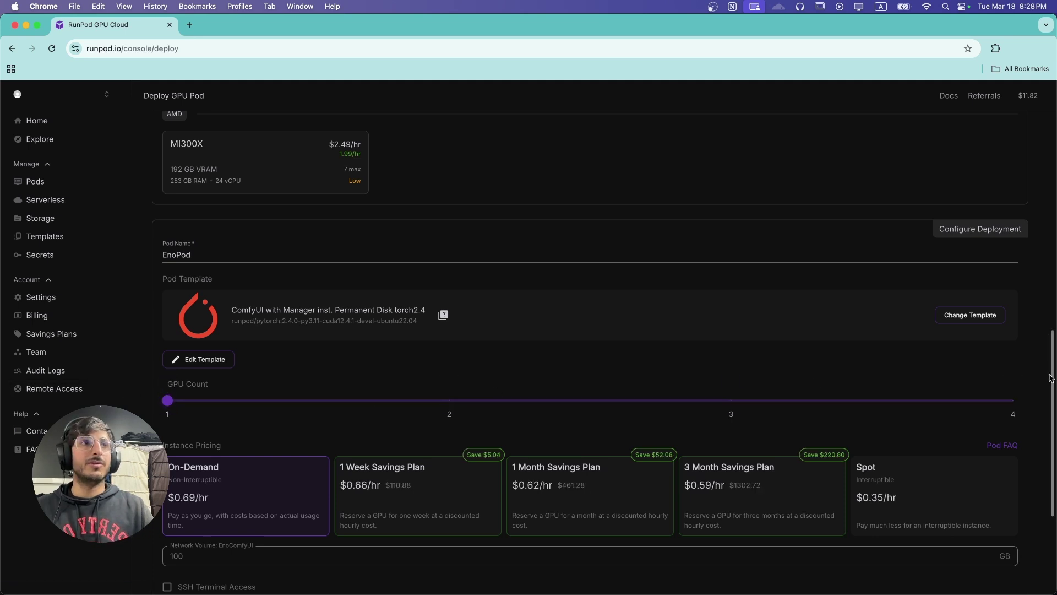
{"action": "scroll", "coordinate": [600, 520], "scroll_direction": "down", "scroll_amount": 7}
{"action": "left_click", "coordinate": [595, 575]}
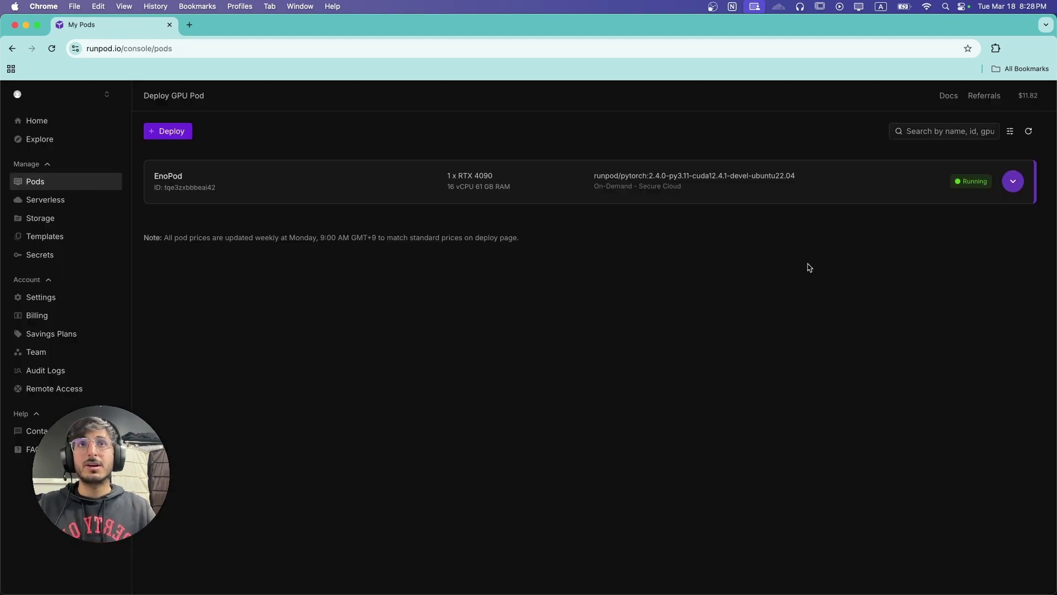
- Expand the EnoPod details and follow its container logs down to the latest installation entries
{"action": "left_click", "coordinate": [1014, 182]}
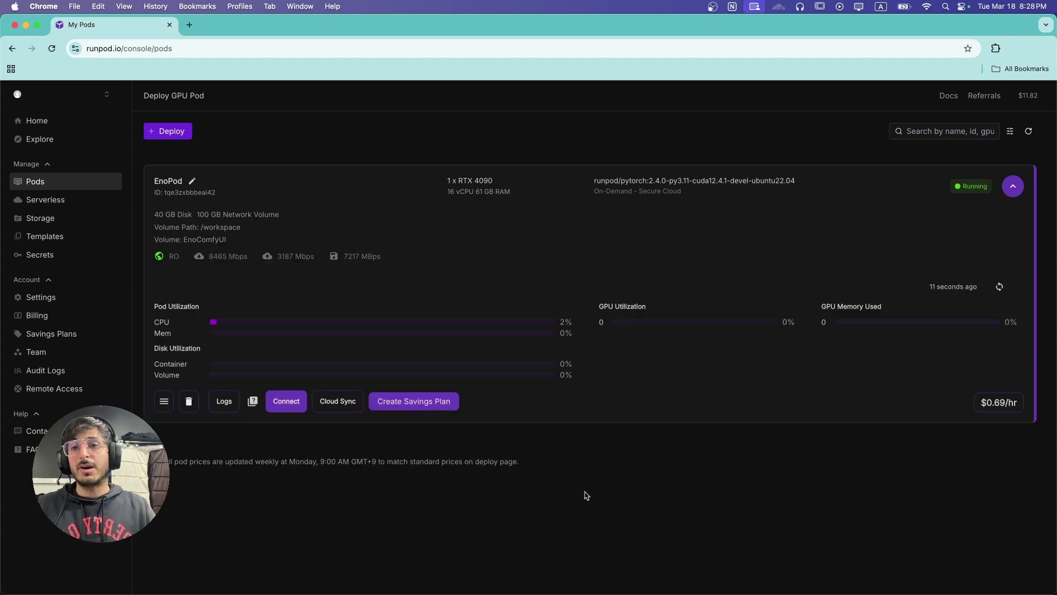
{"action": "left_click", "coordinate": [224, 401]}
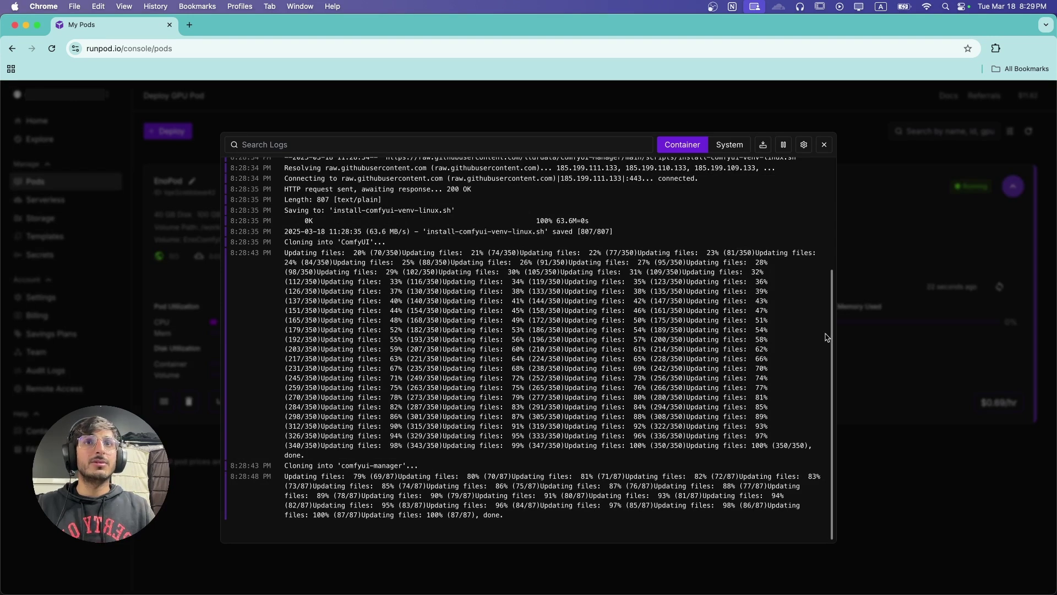
{"action": "left_click_drag", "start_coordinate": [826, 337], "coordinate": [811, 468]}
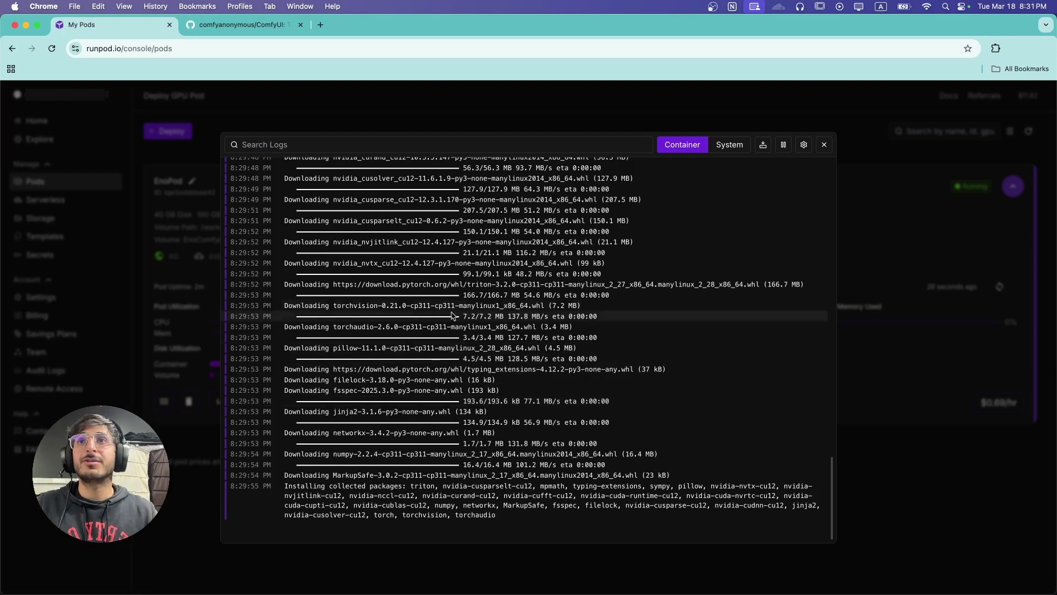
- Look through the ComfyUI GitHub repository's README, including its setup options and supported models, and return to the pod's container logs
{"action": "left_click", "coordinate": [257, 26]}
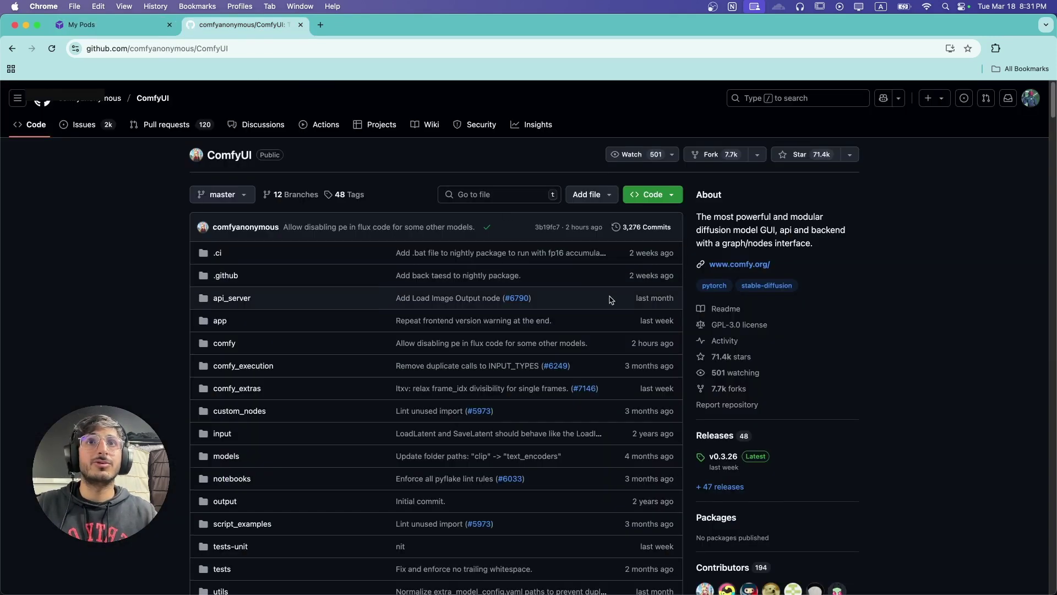
{"action": "scroll", "coordinate": [610, 300], "scroll_direction": "down", "scroll_amount": 15}
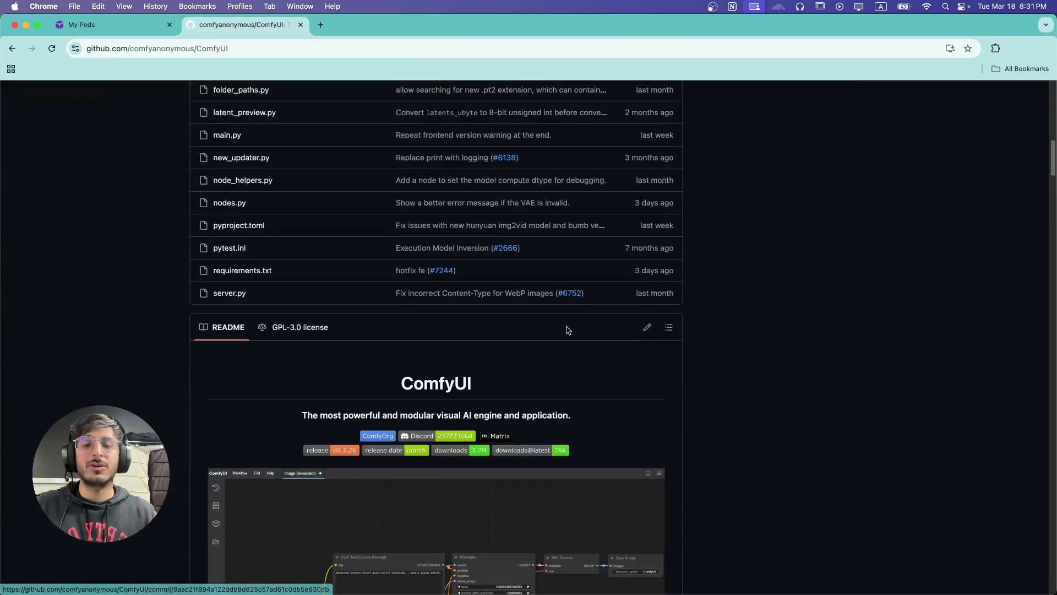
{"action": "scroll", "coordinate": [565, 332], "scroll_direction": "down", "scroll_amount": 3}
{"action": "scroll", "coordinate": [563, 336], "scroll_direction": "down", "scroll_amount": 10}
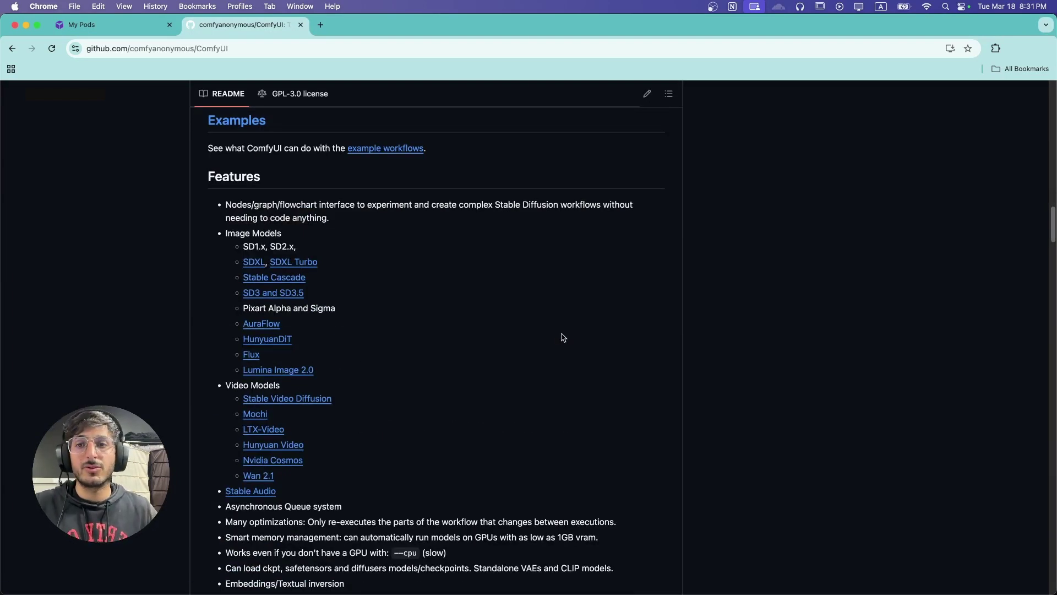
{"action": "scroll", "coordinate": [563, 337], "scroll_direction": "up", "scroll_amount": 6}
{"action": "scroll", "coordinate": [606, 386], "scroll_direction": "down", "scroll_amount": 12}
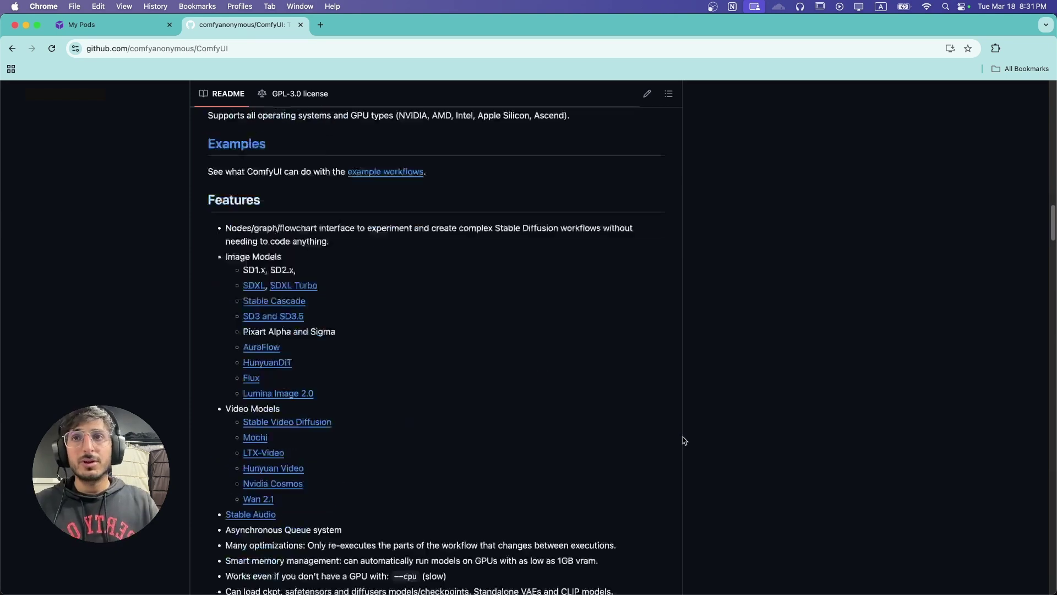
{"action": "scroll", "coordinate": [683, 440], "scroll_direction": "up", "scroll_amount": 8}
{"action": "scroll", "coordinate": [684, 441], "scroll_direction": "up", "scroll_amount": 5}
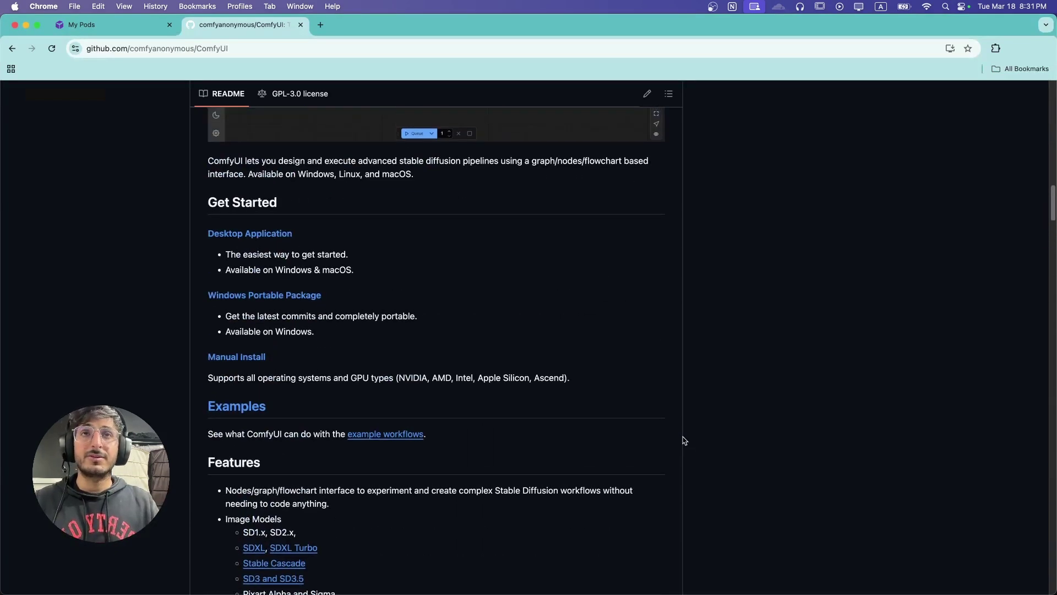
{"action": "left_click", "coordinate": [175, 25]}
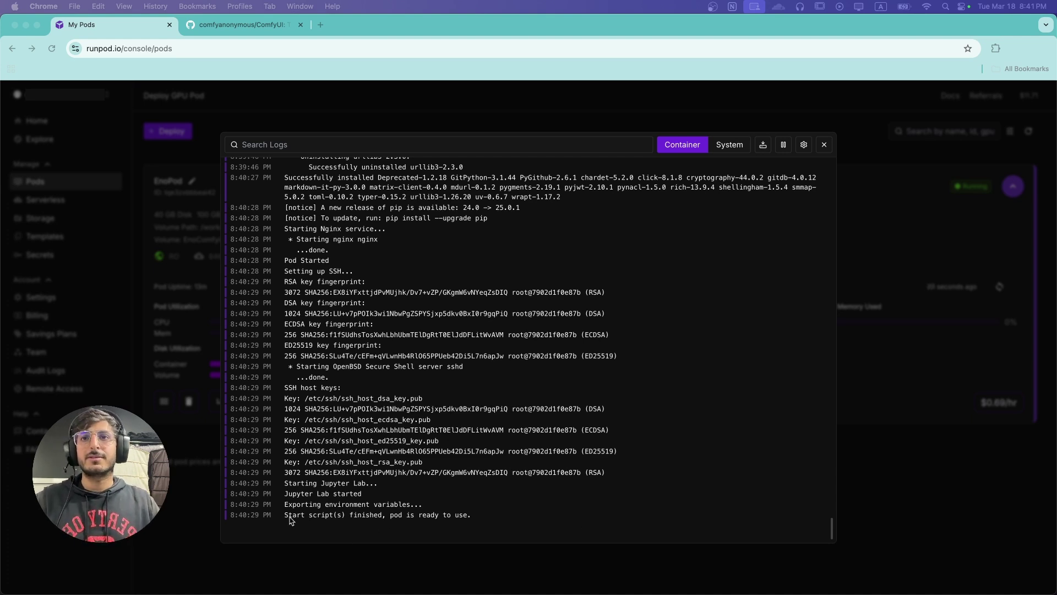
- Check the final container log entry, close the logs, and open the pod's Jupyter Lab service on port 8888
{"action": "left_click", "coordinate": [327, 518]}
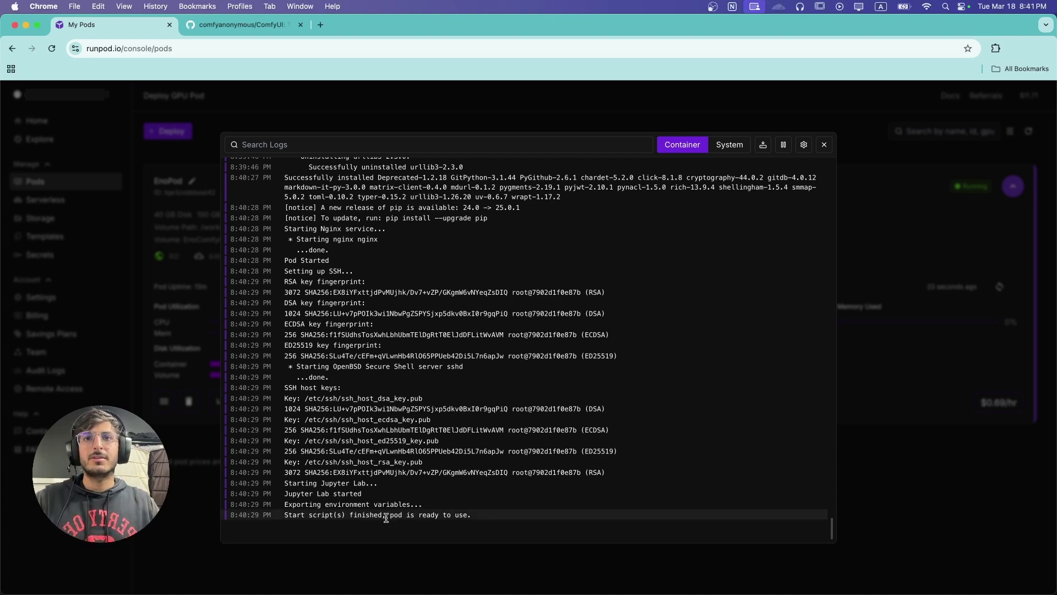
{"action": "left_click_drag", "start_coordinate": [388, 515], "coordinate": [502, 517]}
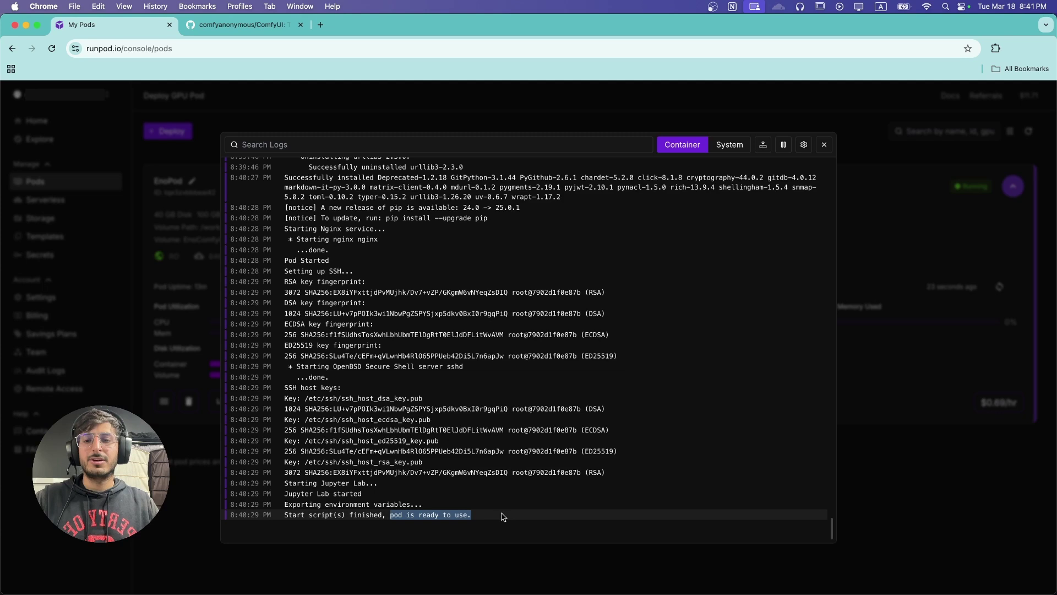
{"action": "left_click", "coordinate": [825, 144]}
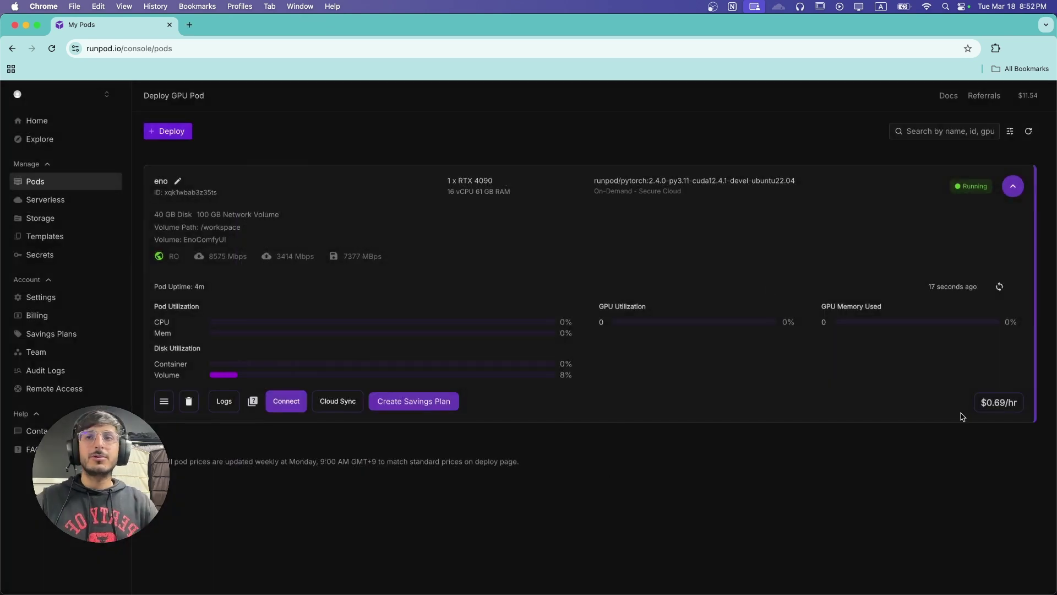
{"action": "left_click", "coordinate": [291, 408]}
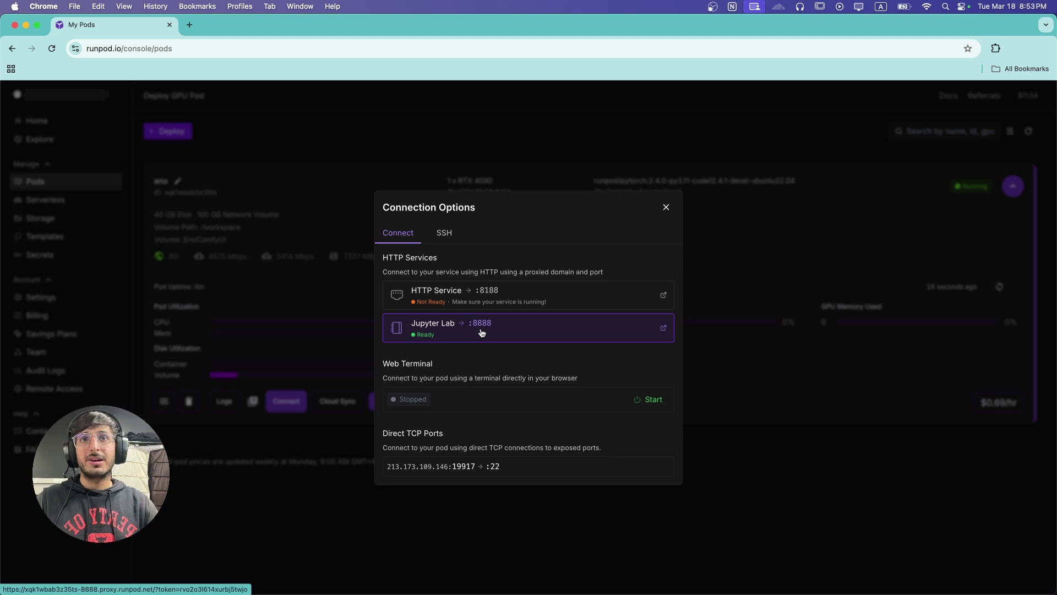
{"action": "left_click", "coordinate": [460, 337]}
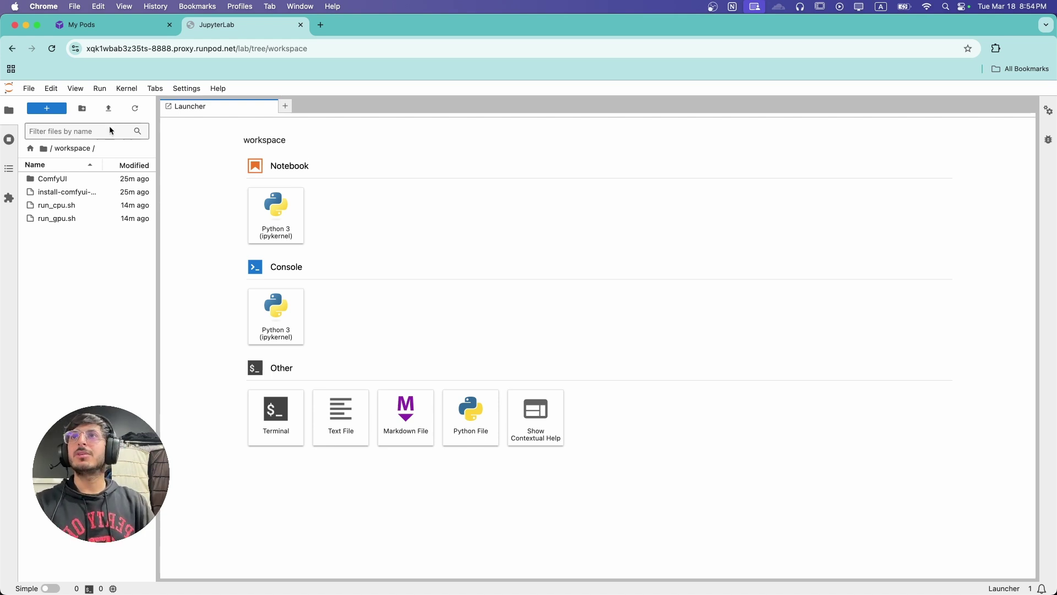
- Look through the ComfyUI folder and its custom_nodes subfolder in the workspace, ending back in the ComfyUI folder
{"action": "left_click", "coordinate": [57, 179]}
{"action": "double_click", "coordinate": [58, 179]}
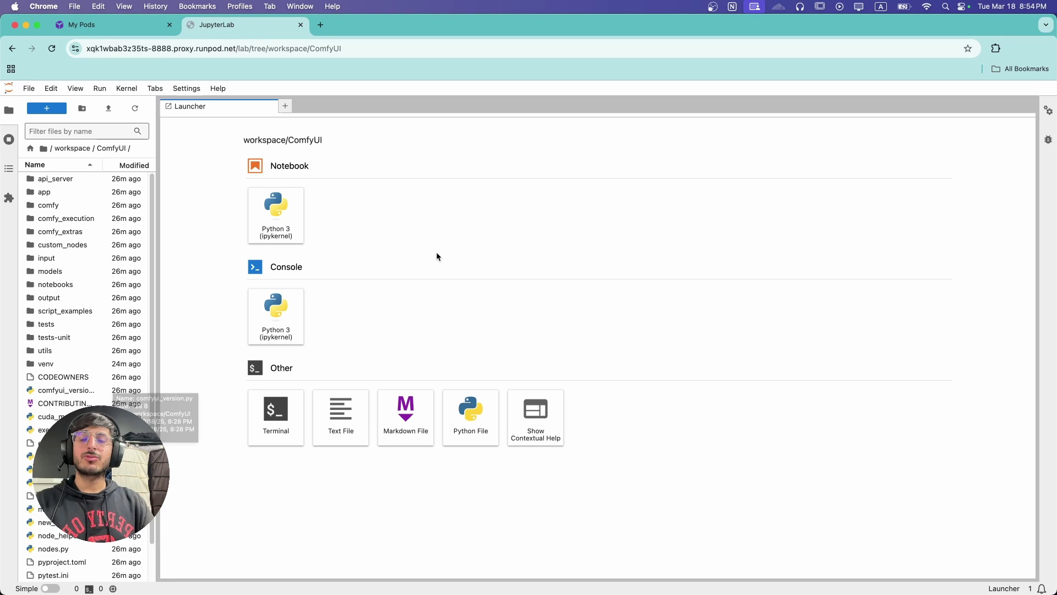
{"action": "left_click", "coordinate": [96, 249]}
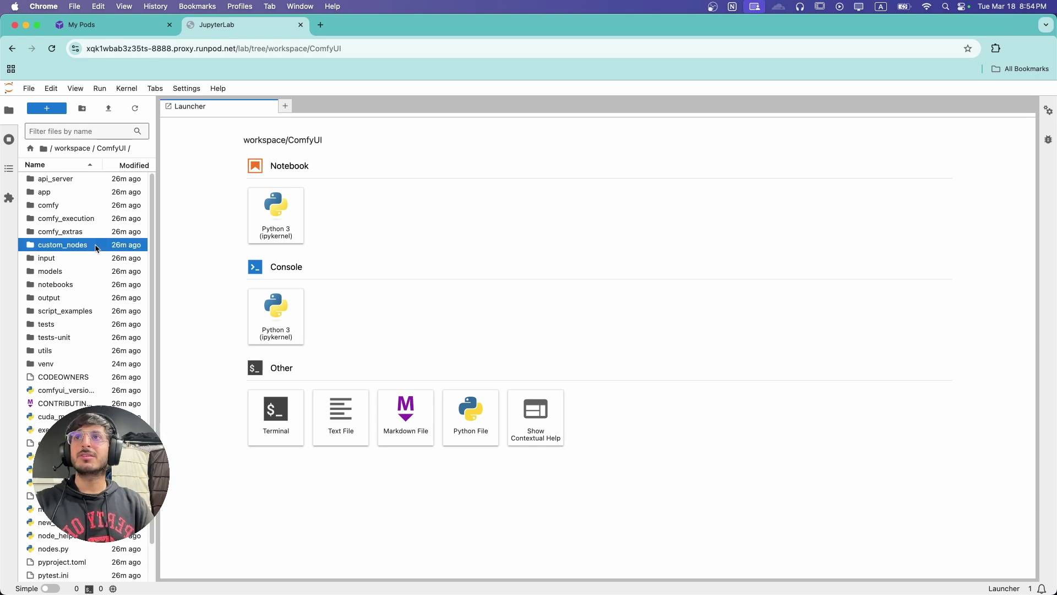
{"action": "double_click", "coordinate": [96, 248]}
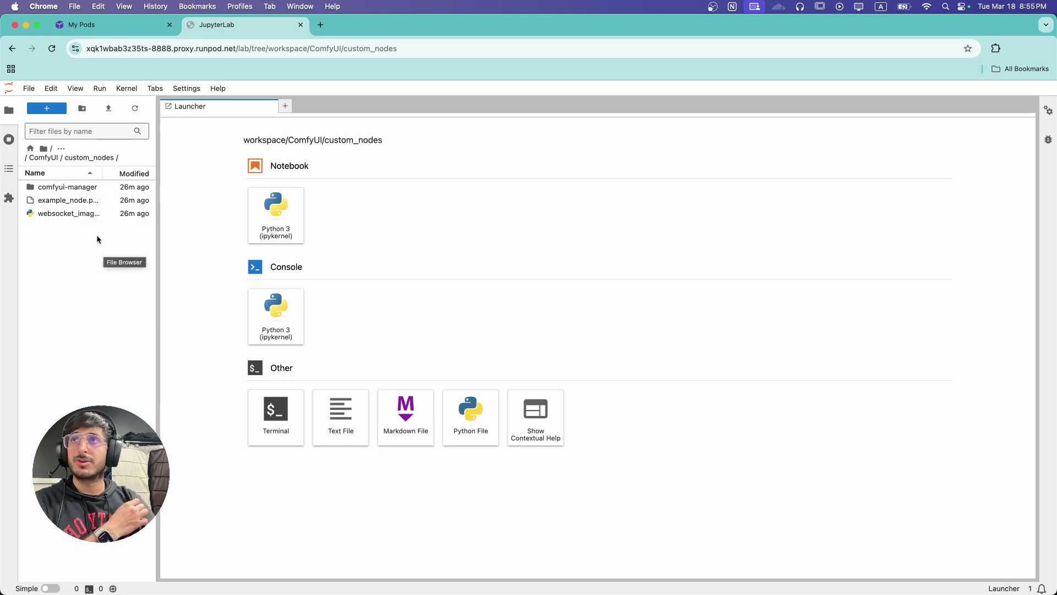
{"action": "left_click", "coordinate": [47, 158]}
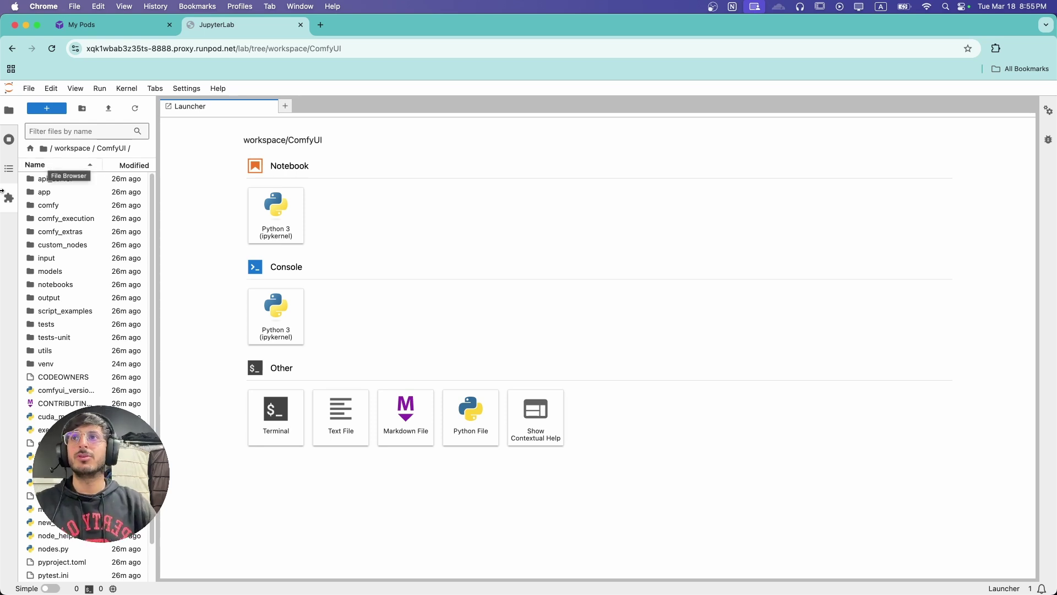
- Open a terminal, move up to the workspace directory with "cd ..", and show the workspace folder in the file browser
{"action": "left_click", "coordinate": [297, 421]}
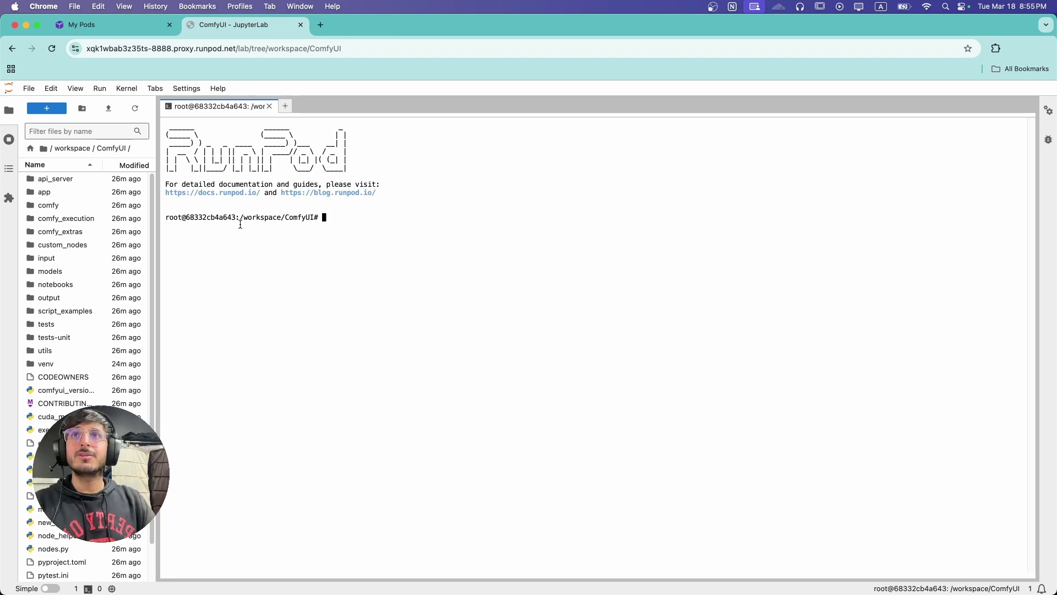
{"action": "left_click_drag", "start_coordinate": [286, 217], "coordinate": [388, 217]}
{"action": "left_click", "coordinate": [385, 217]}
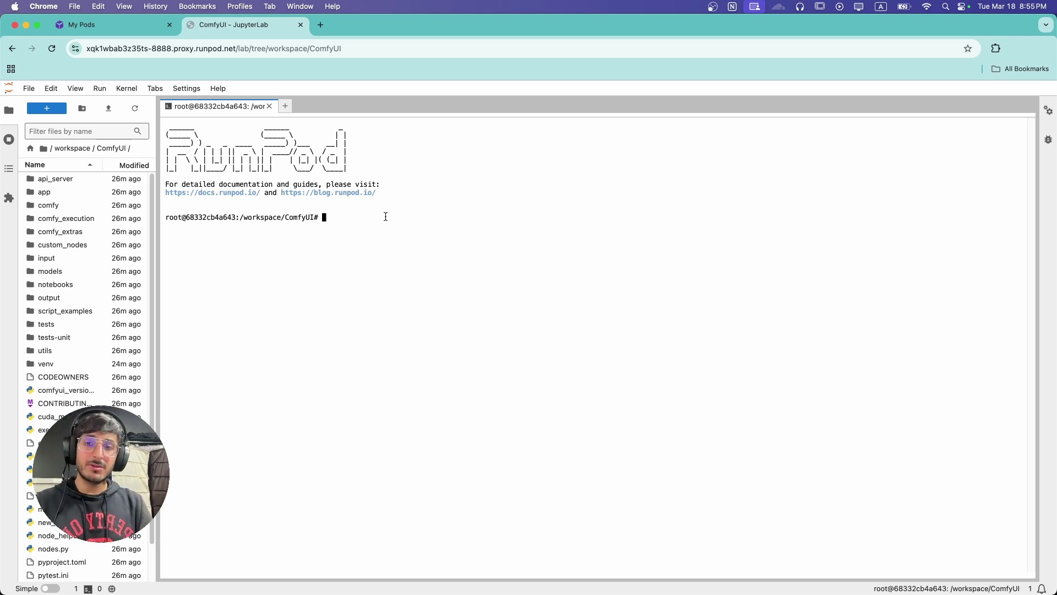
{"action": "type", "text": "cd "}
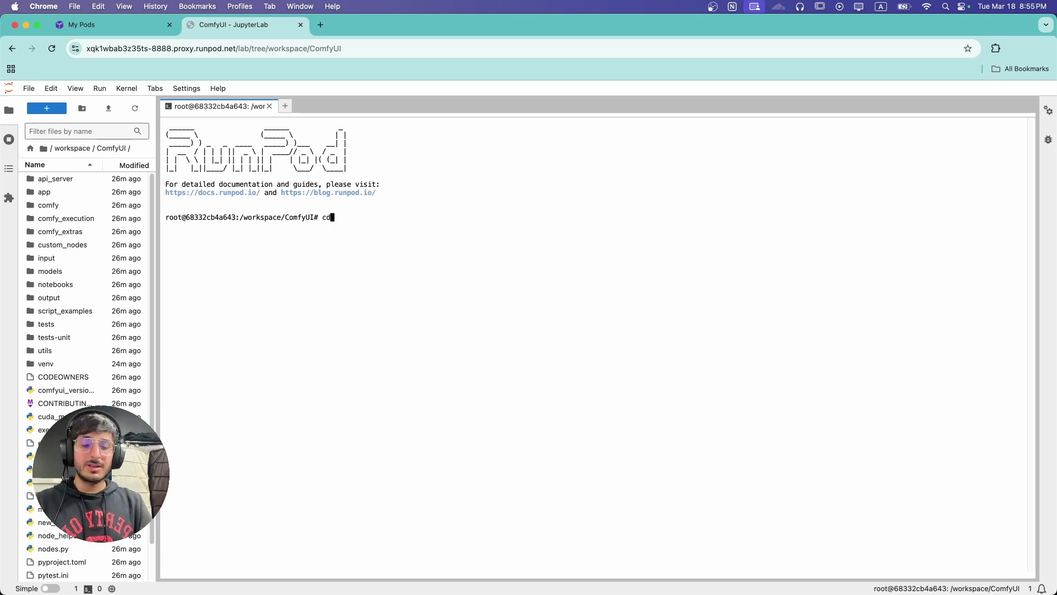
{"action": "type", "text": ".."}
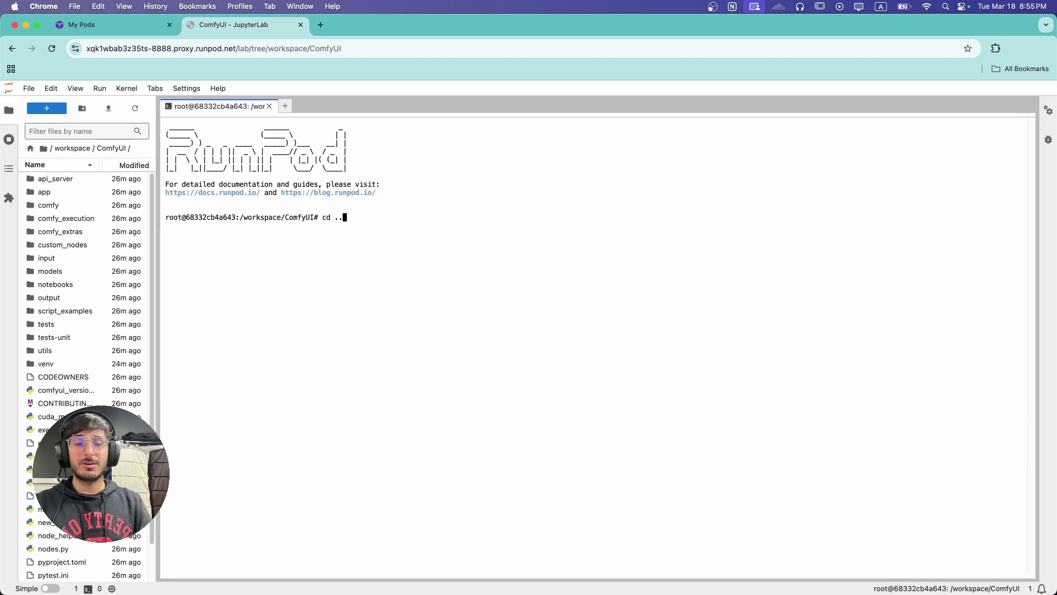
{"action": "key", "text": "Return"}
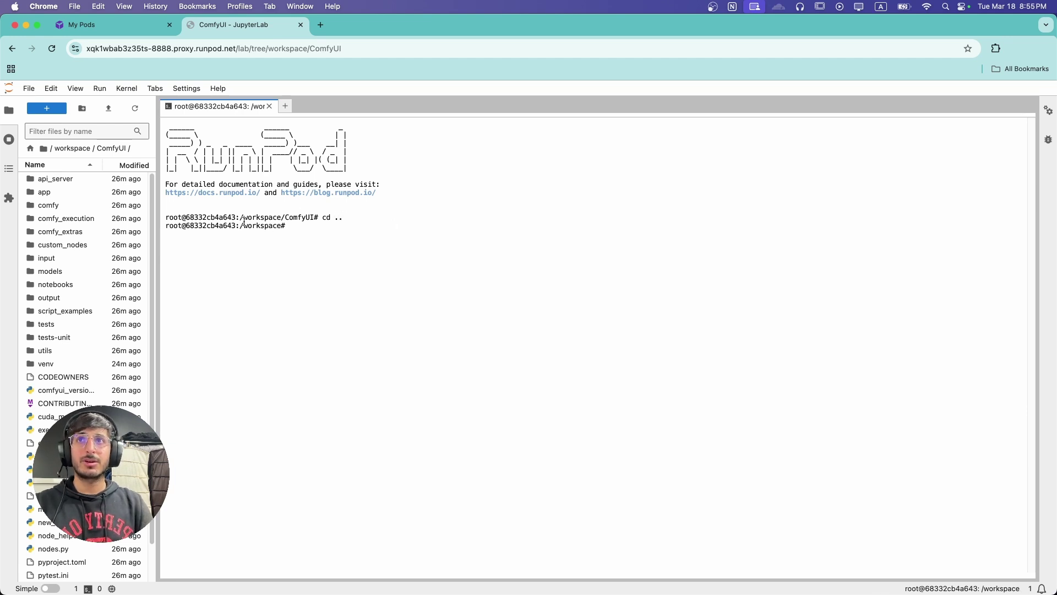
{"action": "left_click", "coordinate": [77, 149]}
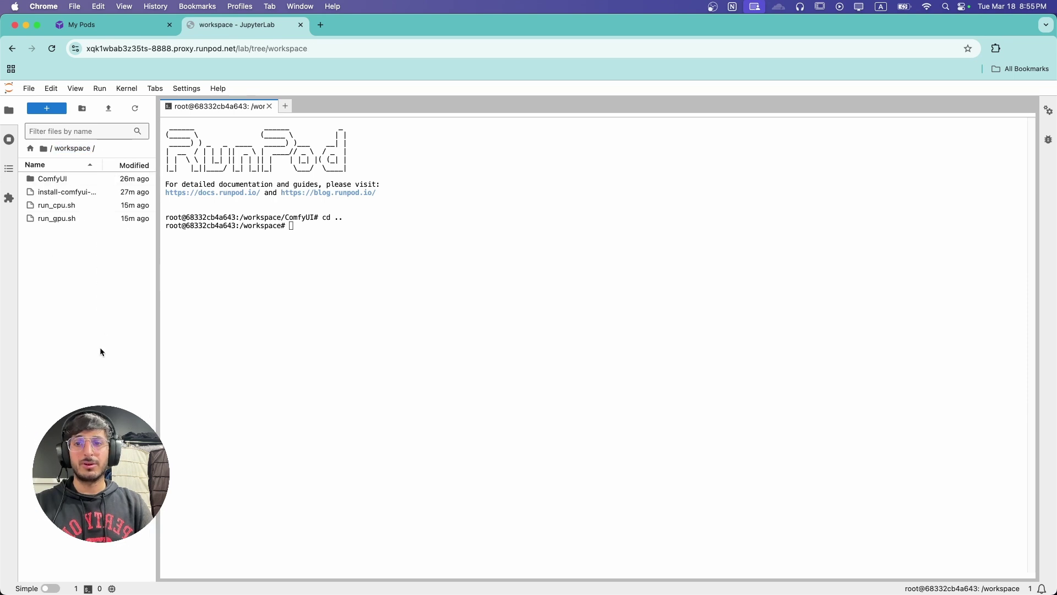
- Start ComfyUI on the GPU by running ./run_gpu.sh in the terminal
{"action": "left_click", "coordinate": [378, 258]}
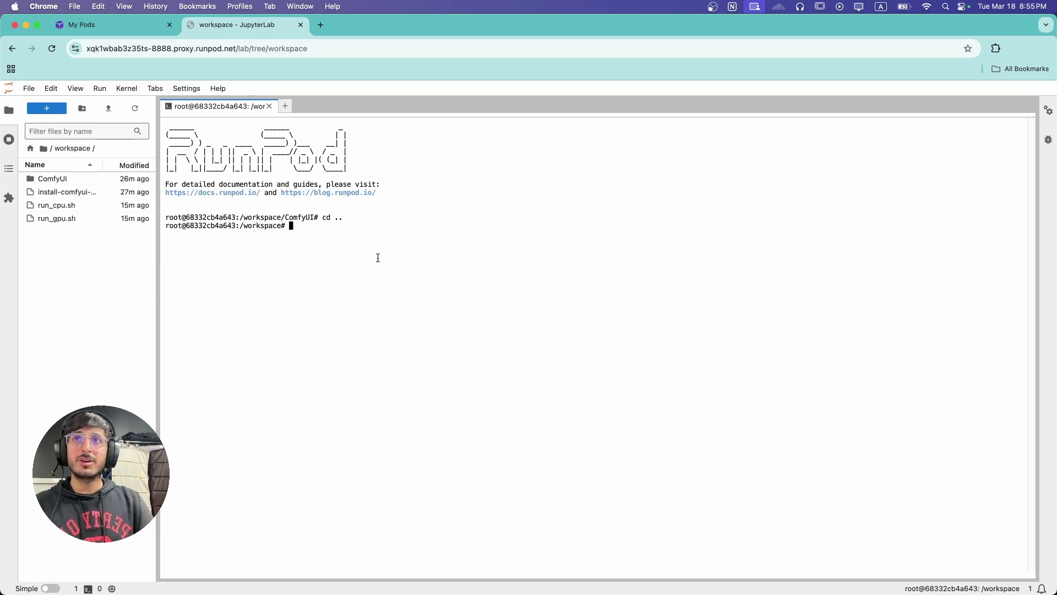
{"action": "type", "text": "./"}
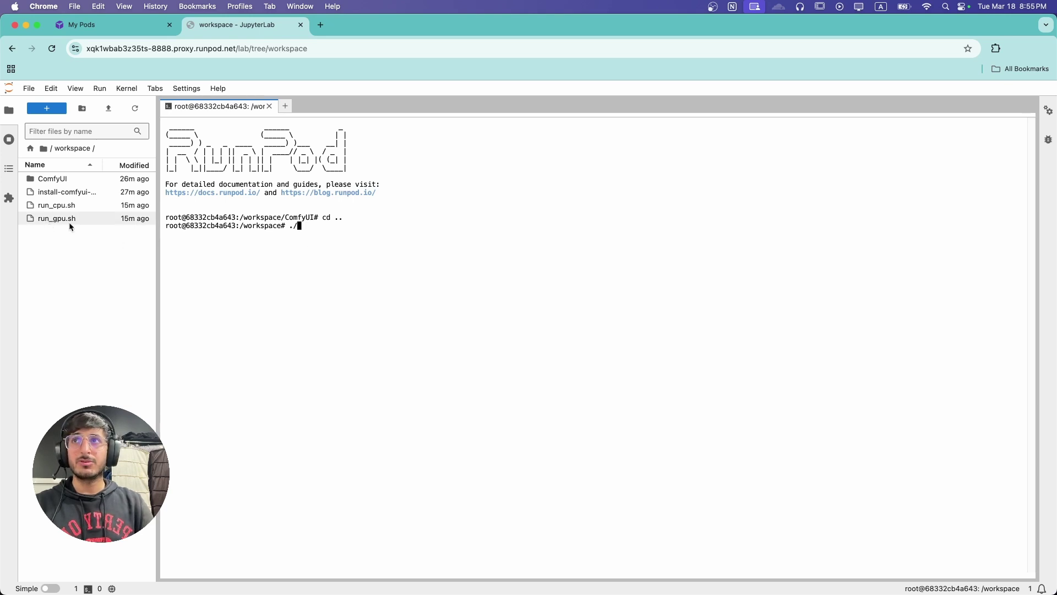
{"action": "type", "text": "run_g"}
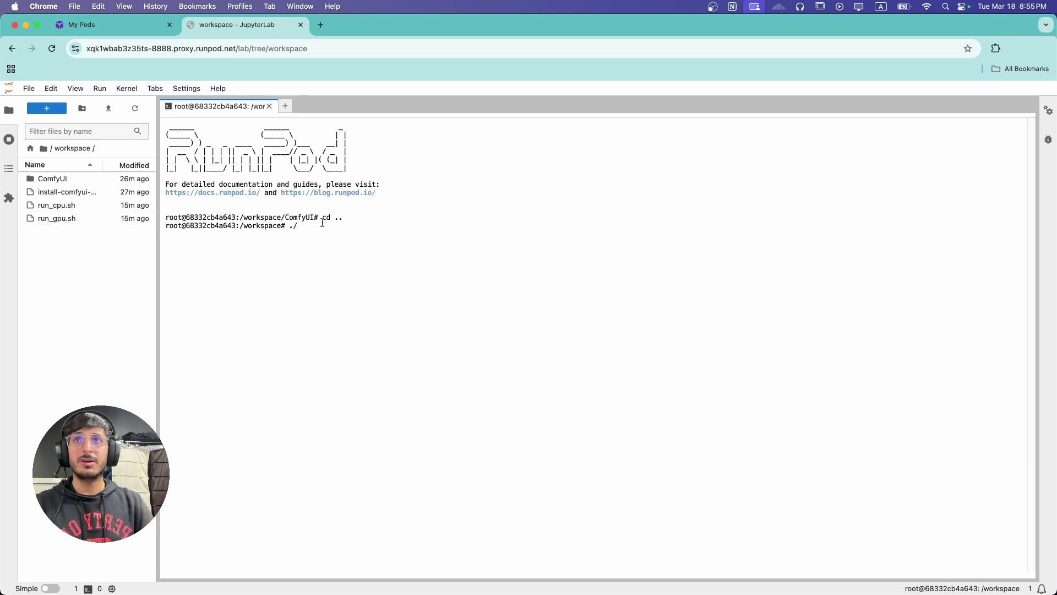
{"action": "key", "text": "Tab"}
{"action": "key", "text": "Return"}
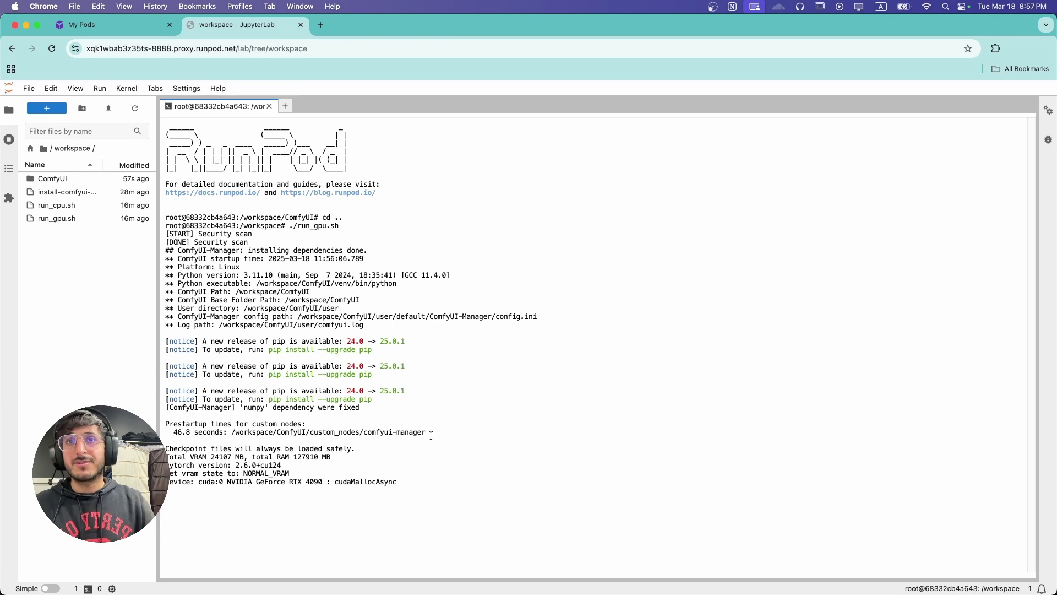
- Follow the terminal's startup output until the server starts, and open the pod's HTTP Service on port 8188
{"action": "left_click_drag", "start_coordinate": [432, 436], "coordinate": [184, 434]}
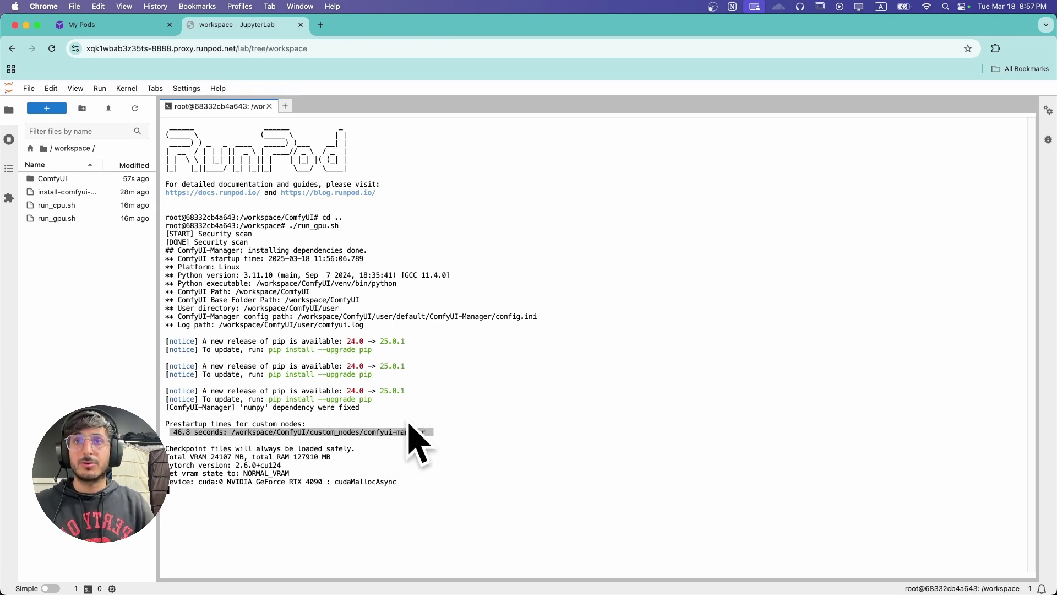
{"action": "left_click", "coordinate": [438, 434]}
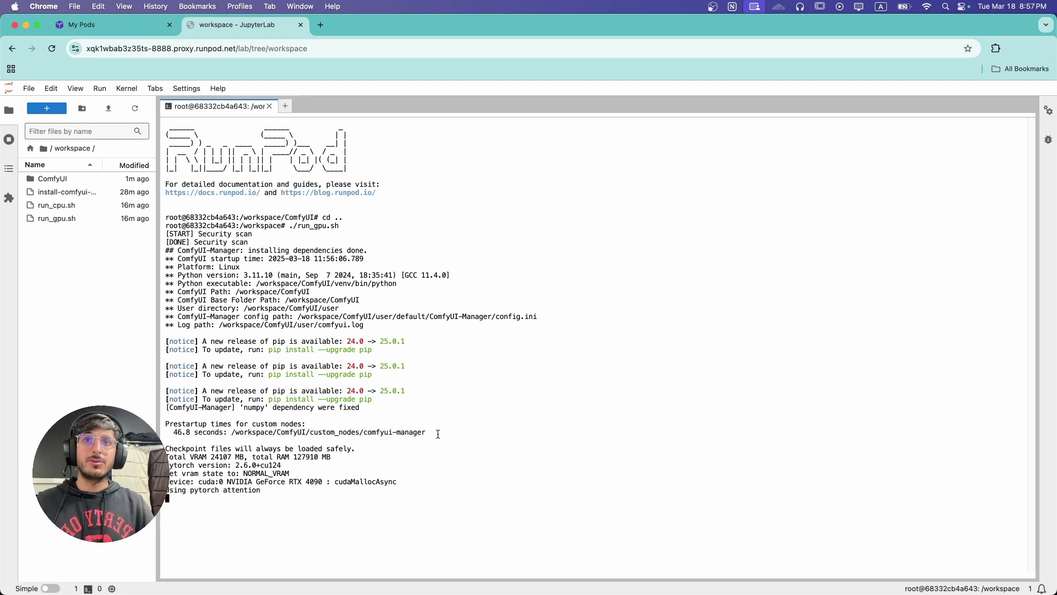
{"action": "left_click_drag", "start_coordinate": [368, 432], "coordinate": [460, 435]}
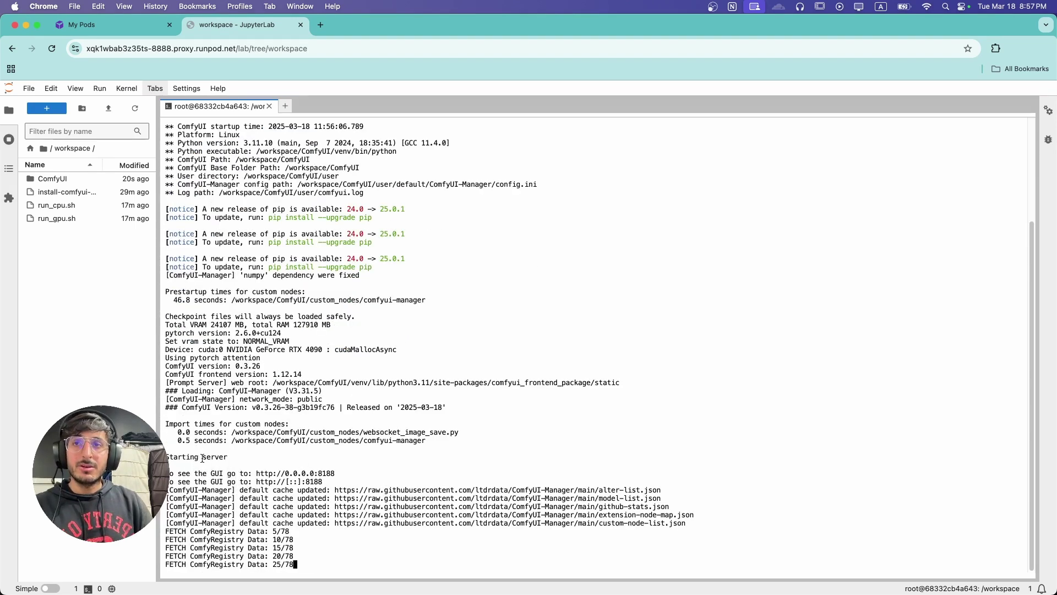
{"action": "scroll", "coordinate": [440, 477], "scroll_direction": "up", "scroll_amount": 1}
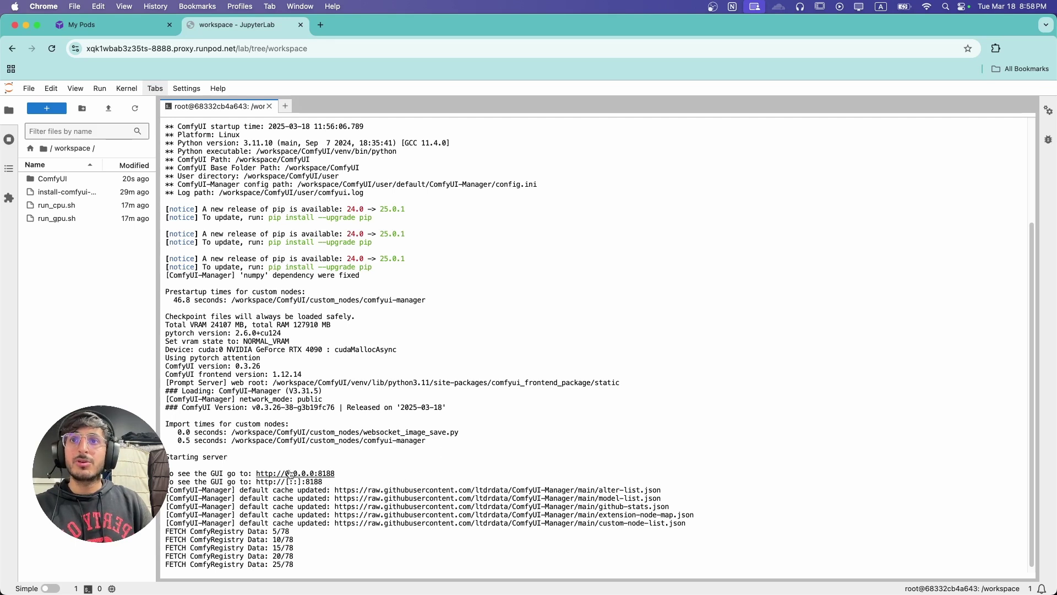
{"action": "left_click", "coordinate": [110, 26]}
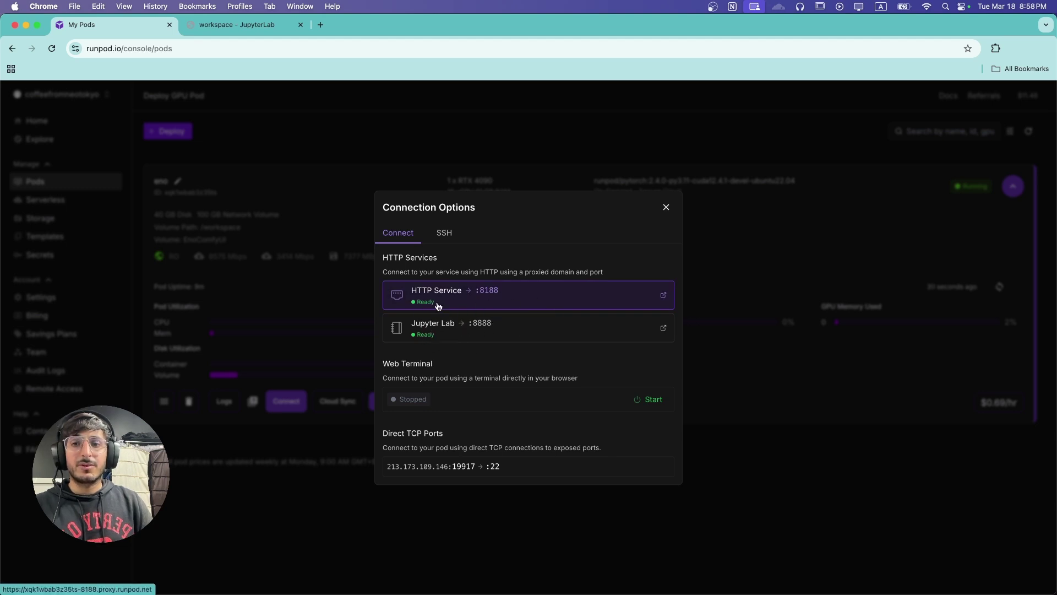
{"action": "left_click", "coordinate": [527, 299]}
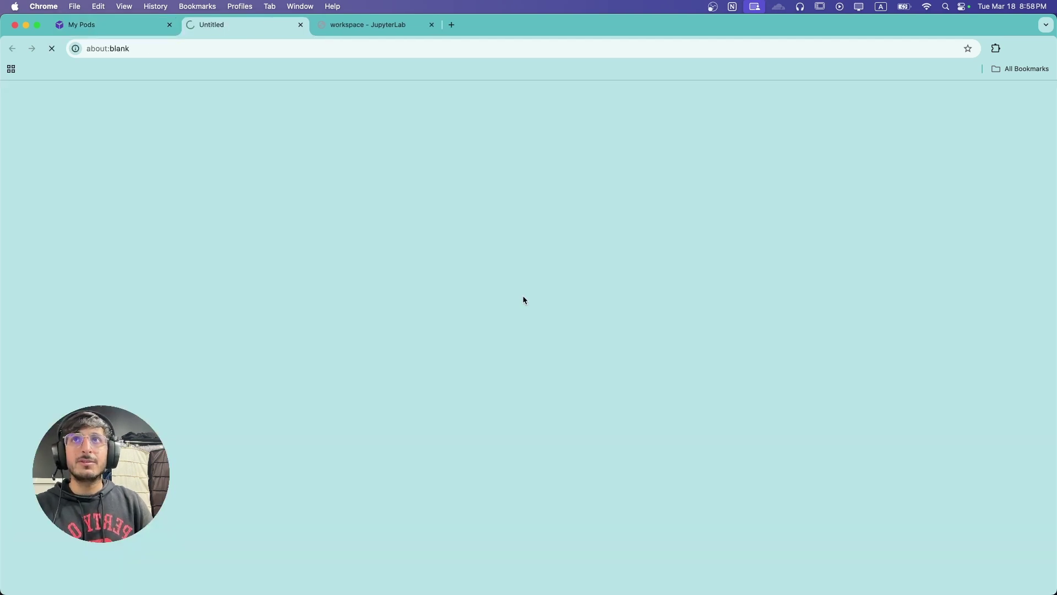
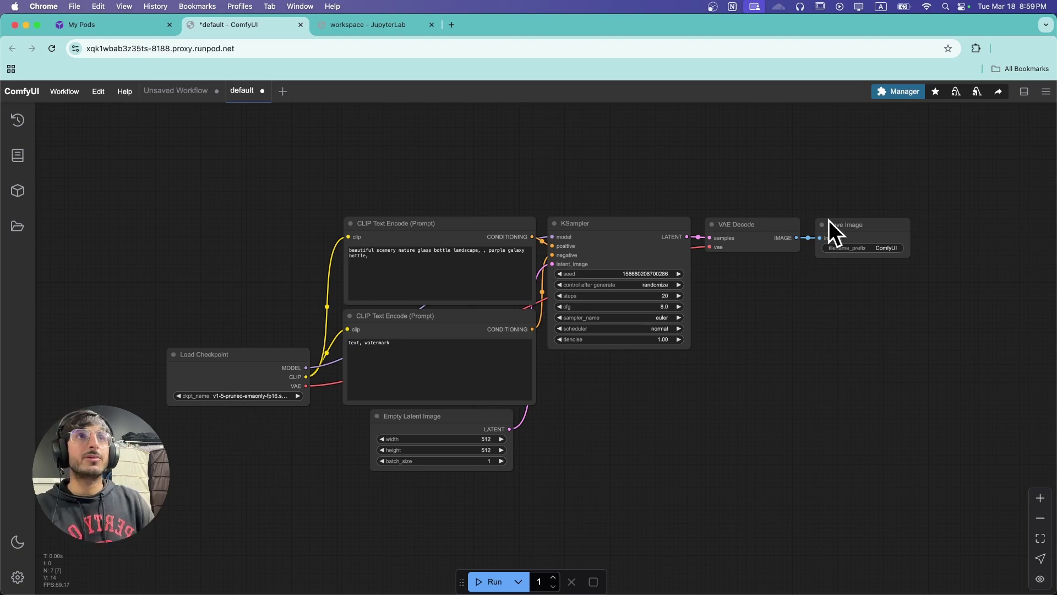
- Search the ComfyUI Manager's model list for "v1-5", install v1-5-pruned-emaonly.ckpt, and check the download in the JupyterLab terminal
{"action": "left_click", "coordinate": [897, 97]}
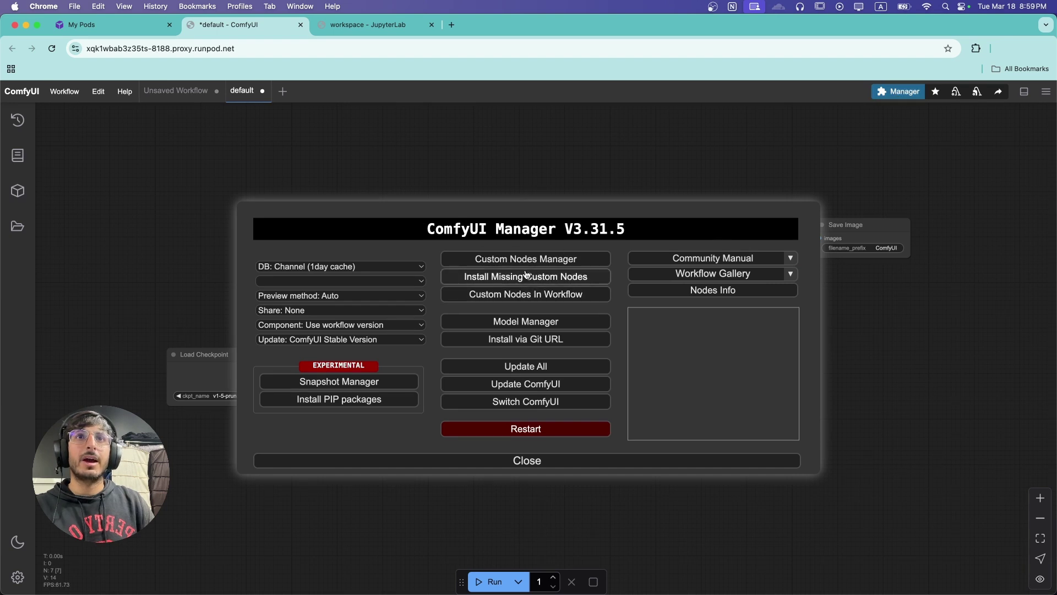
{"action": "left_click", "coordinate": [520, 321]}
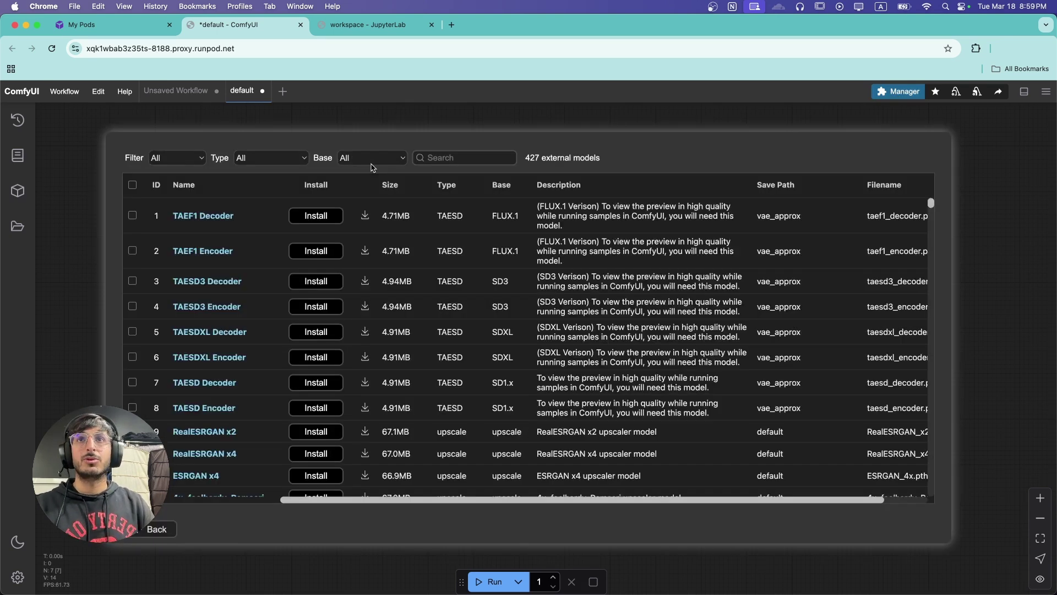
{"action": "left_click", "coordinate": [417, 158]}
{"action": "type", "text": "v1-5"}
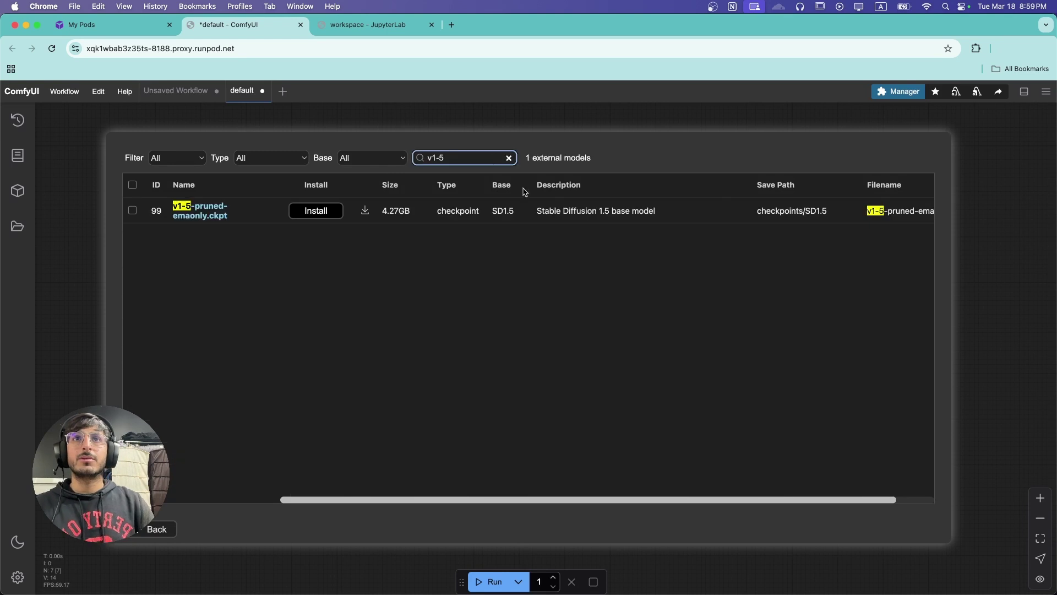
{"action": "left_click", "coordinate": [317, 212]}
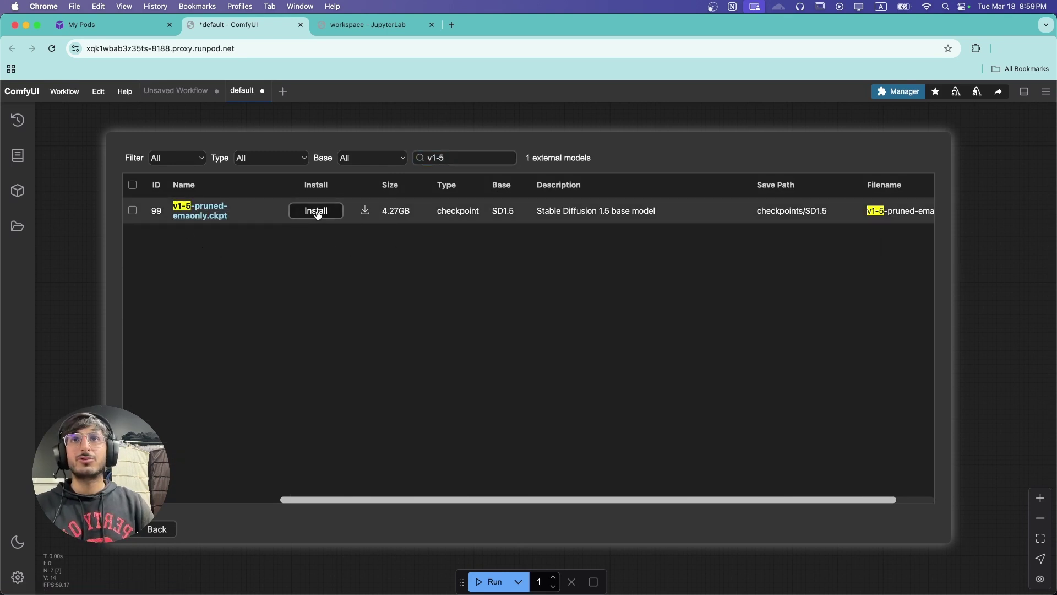
{"action": "left_click", "coordinate": [318, 215]}
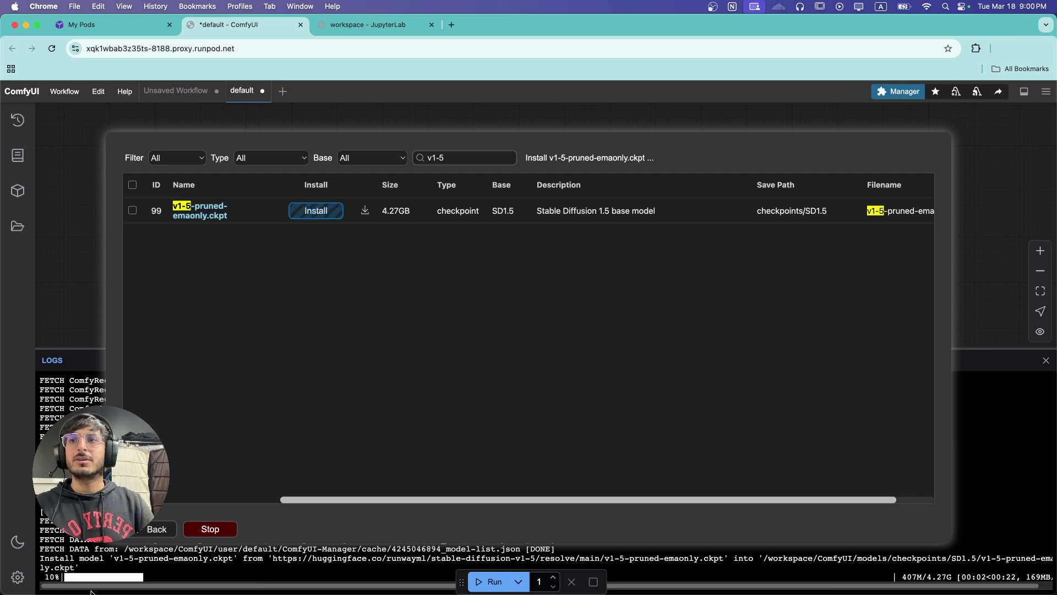
{"action": "left_click", "coordinate": [351, 25]}
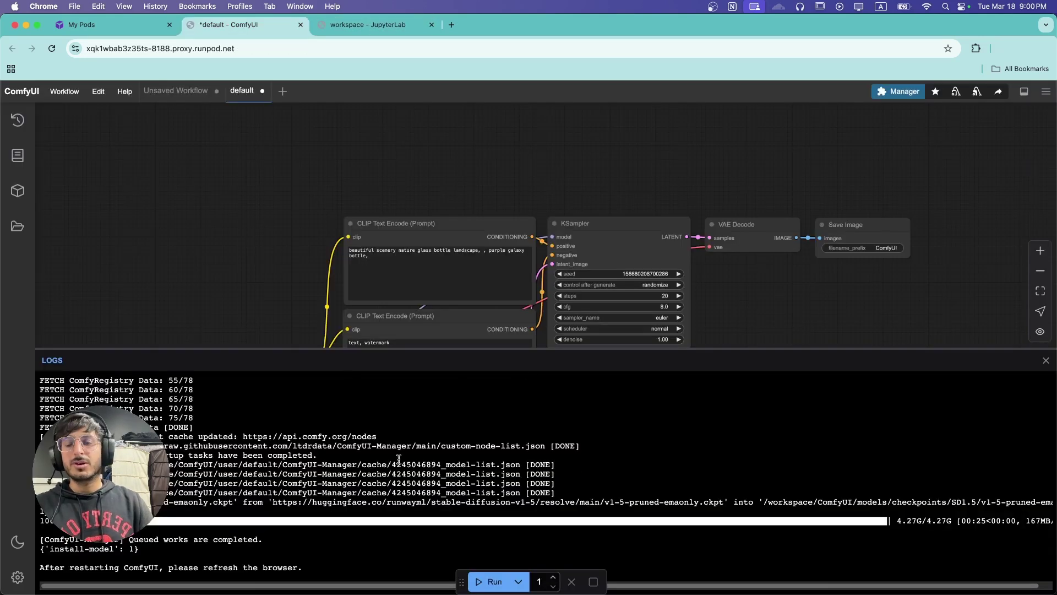
- Close the logs and refresh the node definitions so the installed checkpoint can be selected
{"action": "left_click", "coordinate": [1046, 361]}
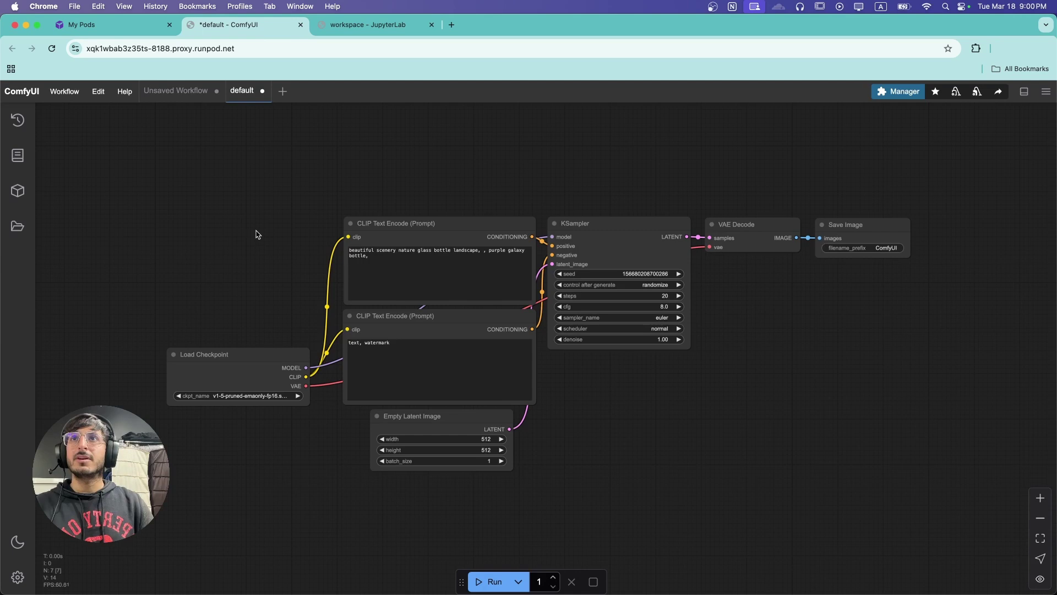
{"action": "left_click", "coordinate": [100, 92]}
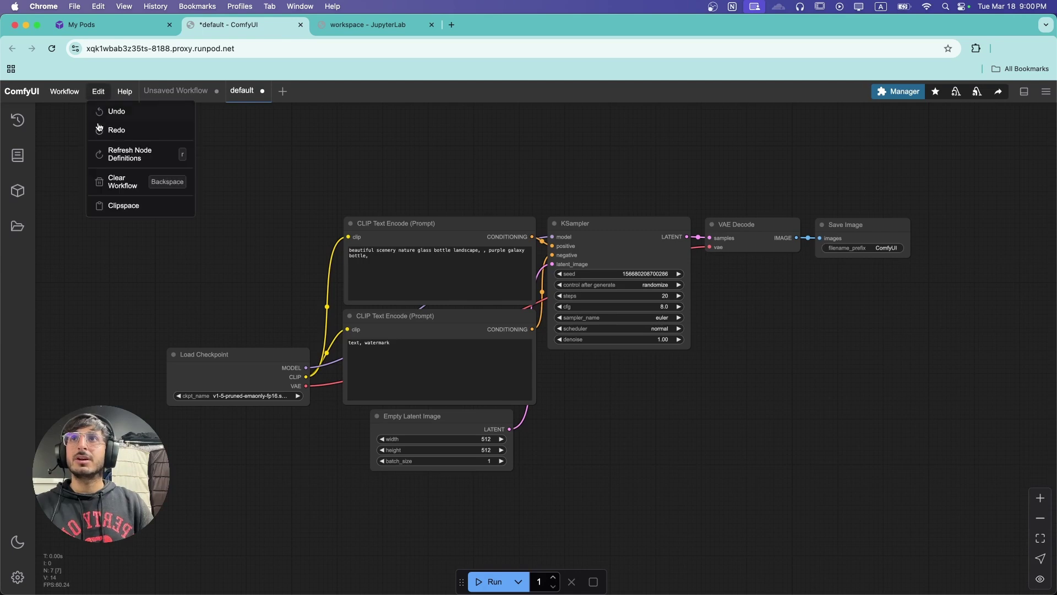
{"action": "left_click", "coordinate": [110, 157]}
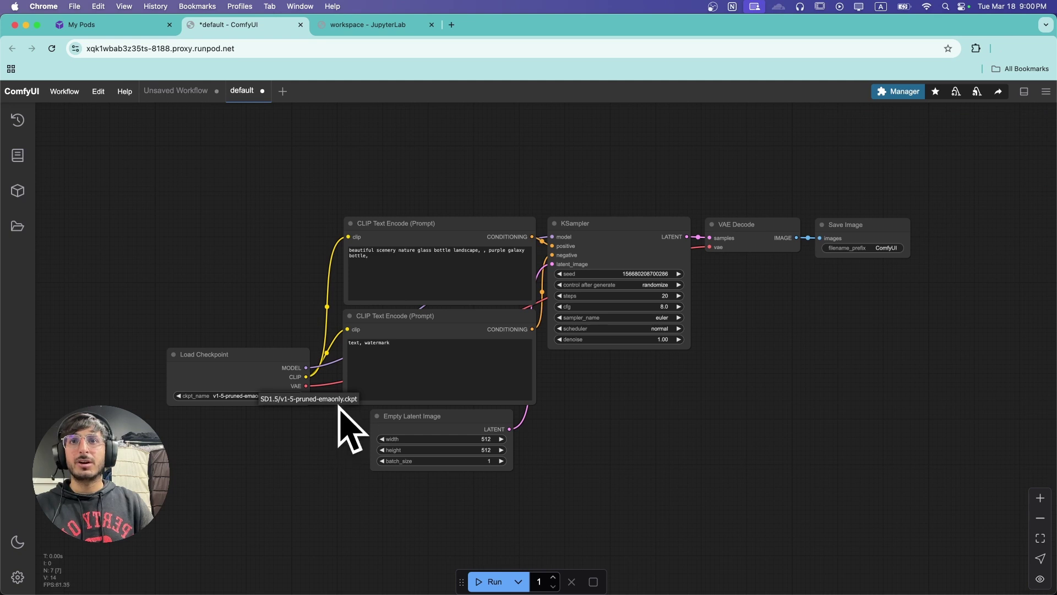
- Select SD1.5/v1-5-pruned-emaonly.ckpt in the Load Checkpoint node and run the default workflow
{"action": "left_click", "coordinate": [321, 399]}
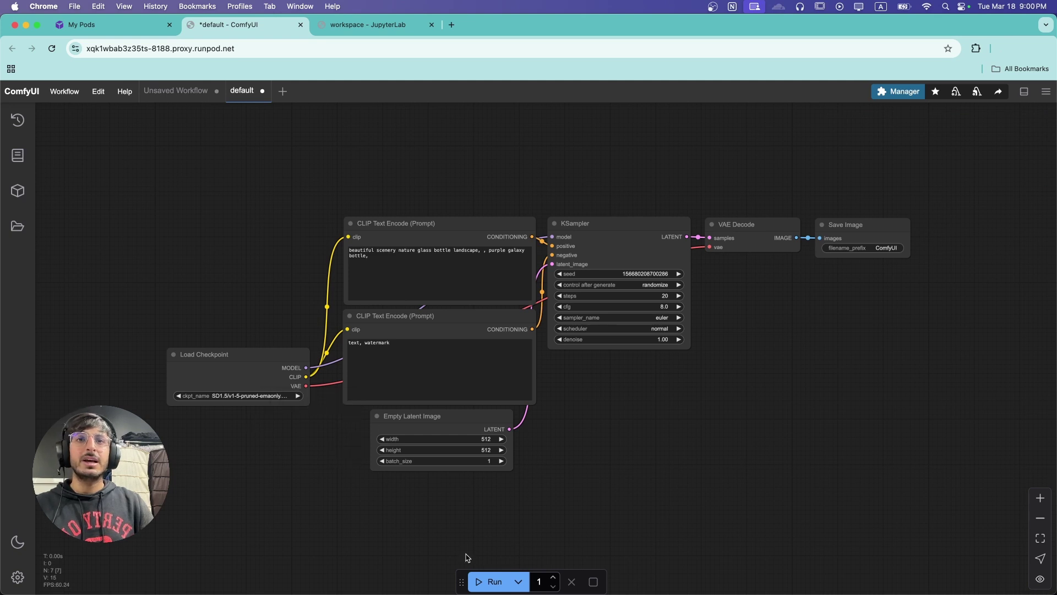
{"action": "left_click", "coordinate": [494, 583]}
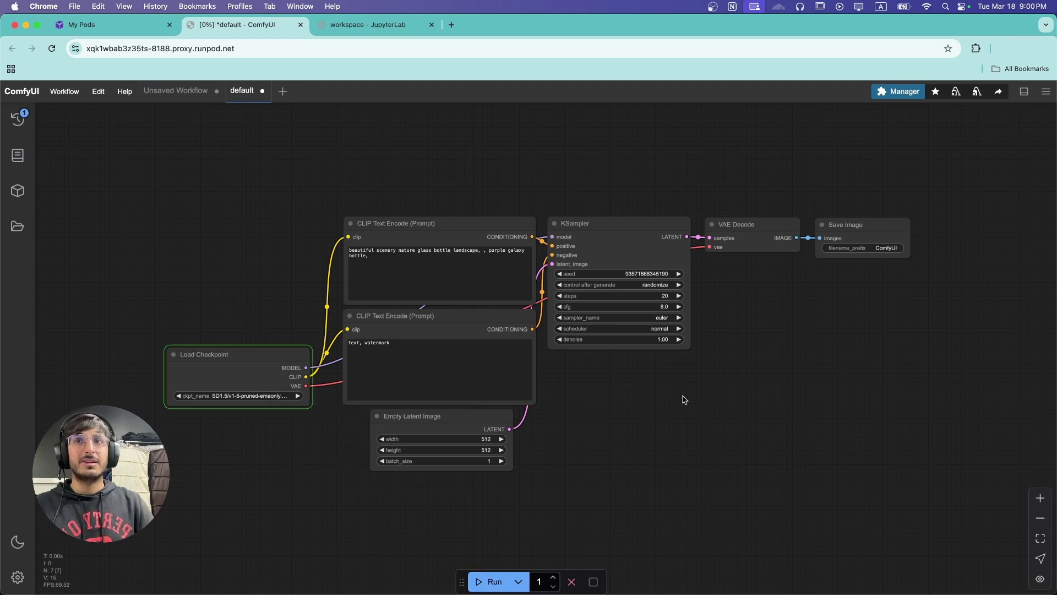
{"action": "left_click_drag", "start_coordinate": [686, 428], "coordinate": [620, 439]}
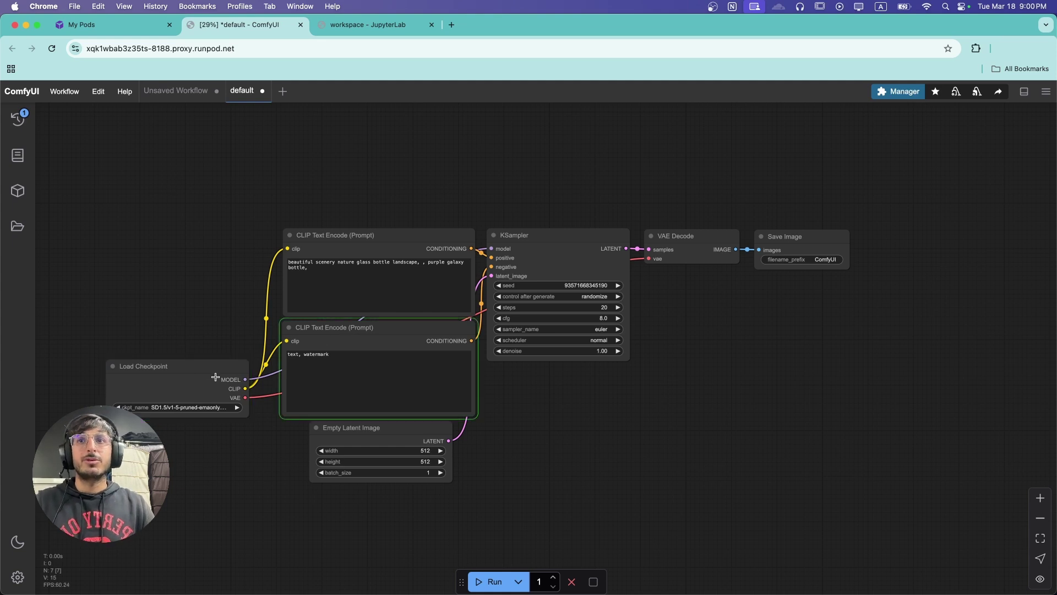
- Check the prompt's progress in the JupyterLab terminal and view the generated image in ComfyUI's Save Image node
{"action": "left_click", "coordinate": [369, 26]}
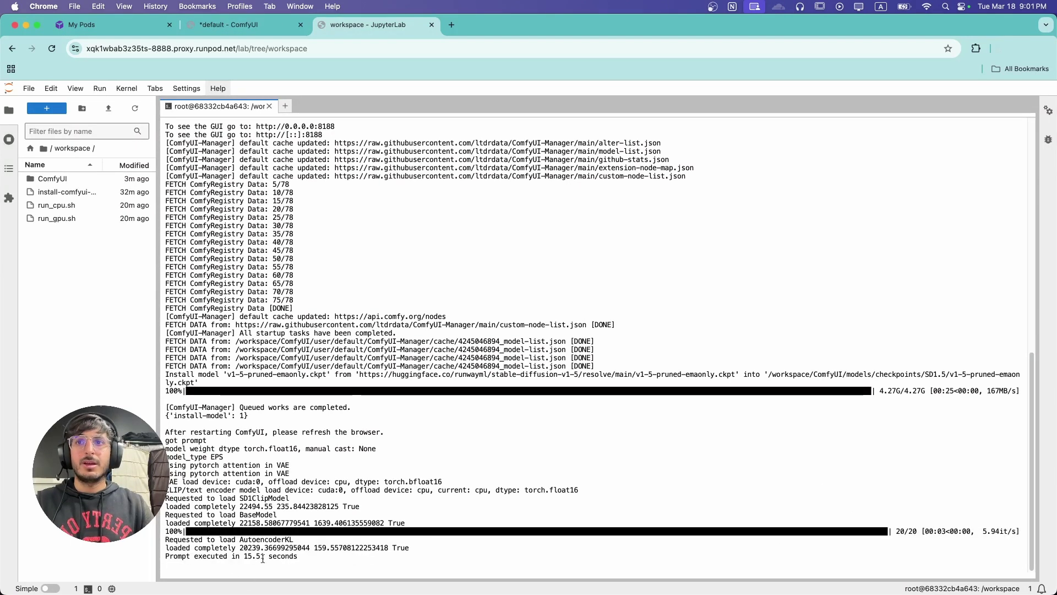
{"action": "left_click", "coordinate": [251, 26]}
{"action": "left_click_drag", "start_coordinate": [699, 339], "coordinate": [337, 306]}
{"action": "left_click_drag", "start_coordinate": [487, 332], "coordinate": [626, 469]}
{"action": "scroll", "coordinate": [600, 418], "scroll_direction": "down", "scroll_amount": 3}
{"action": "left_click_drag", "start_coordinate": [354, 425], "coordinate": [559, 408]}
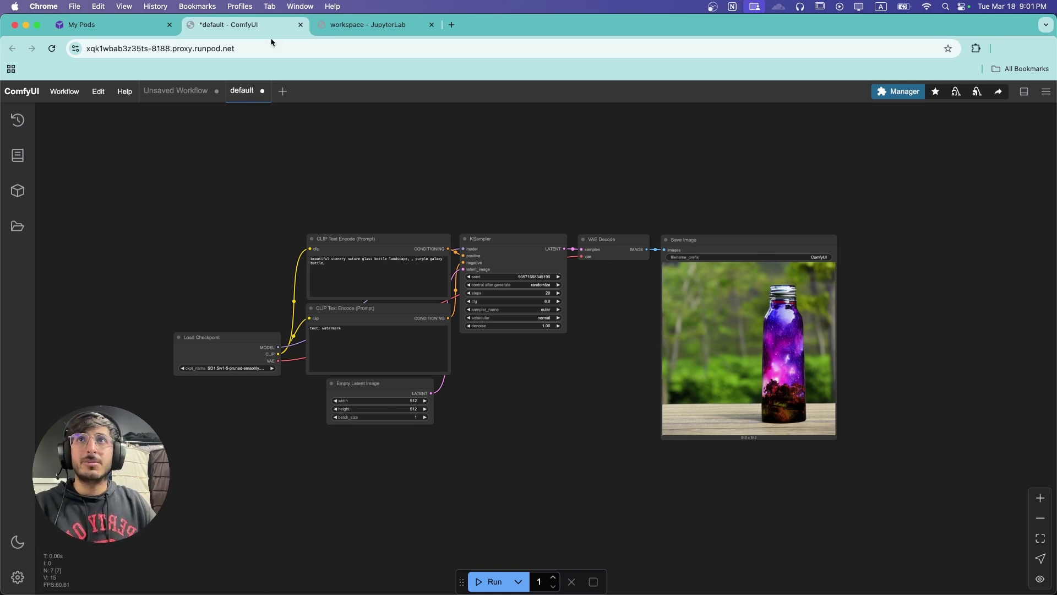
- Close the connection options in the RunPod console and terminate the running pod "eno"
{"action": "left_click", "coordinate": [118, 28]}
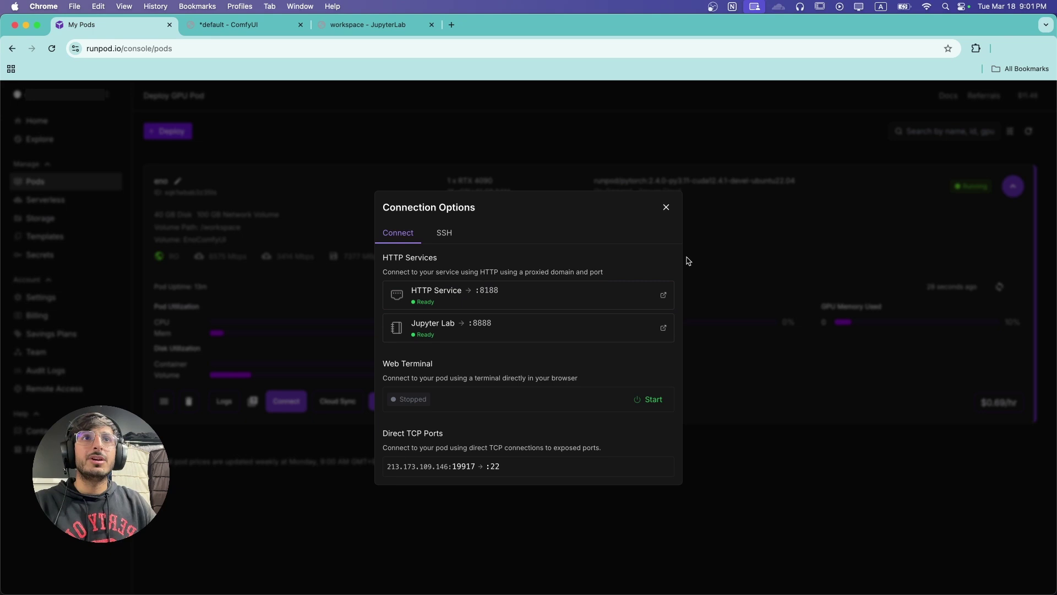
{"action": "left_click", "coordinate": [666, 208]}
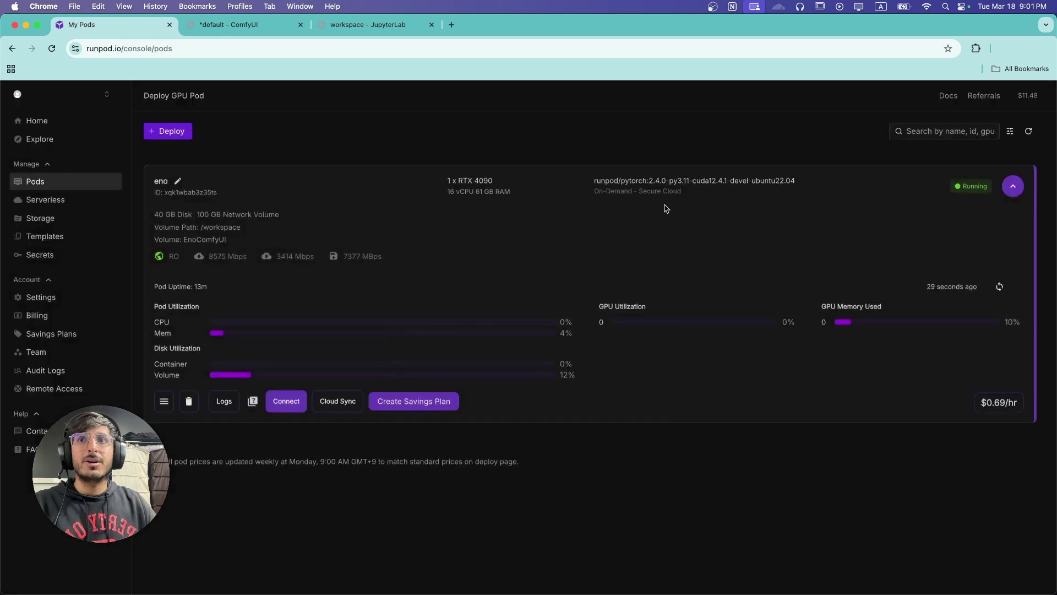
{"action": "left_click", "coordinate": [188, 403]}
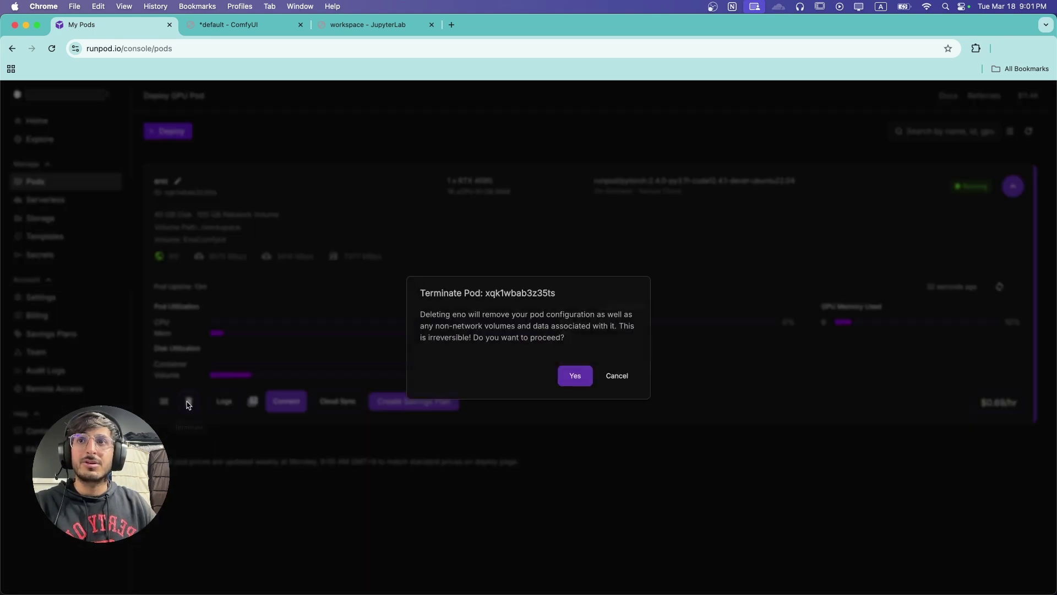
{"action": "left_click", "coordinate": [576, 377]}
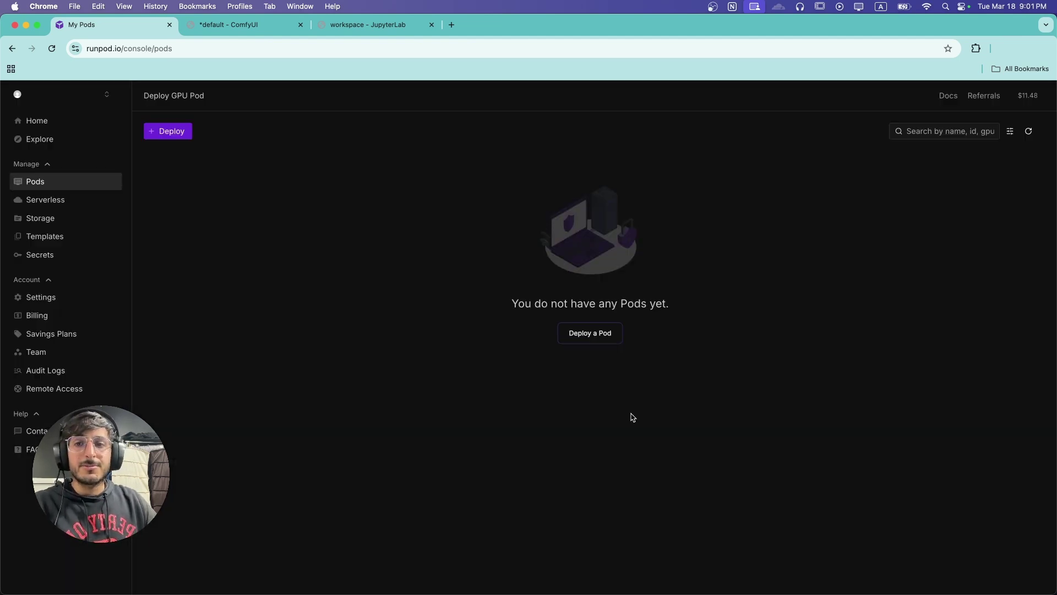
- Deploy an on-demand RTX 4090 pod from the EnoComfyUI network volume with the "ComfyUI with Manager inst. Permanent Disk torch2.4" template
{"action": "left_click", "coordinate": [67, 222]}
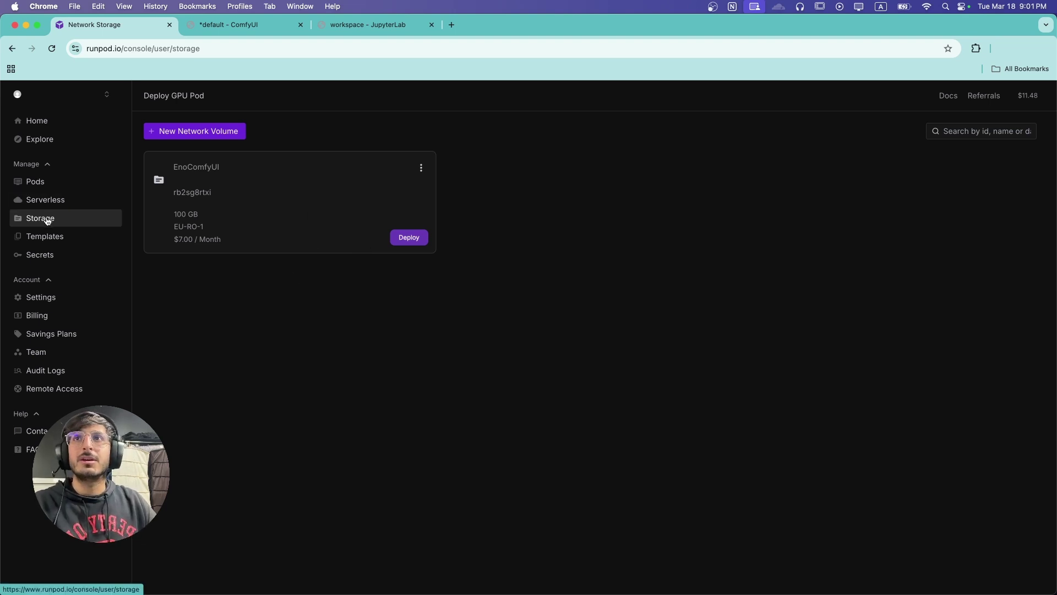
{"action": "left_click", "coordinate": [407, 239]}
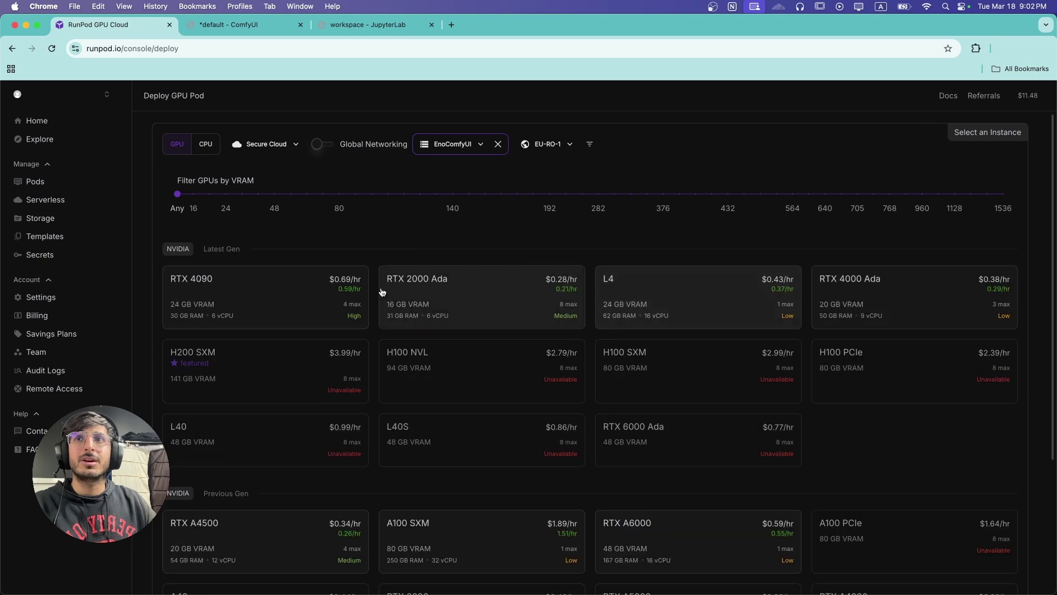
{"action": "left_click", "coordinate": [272, 282]}
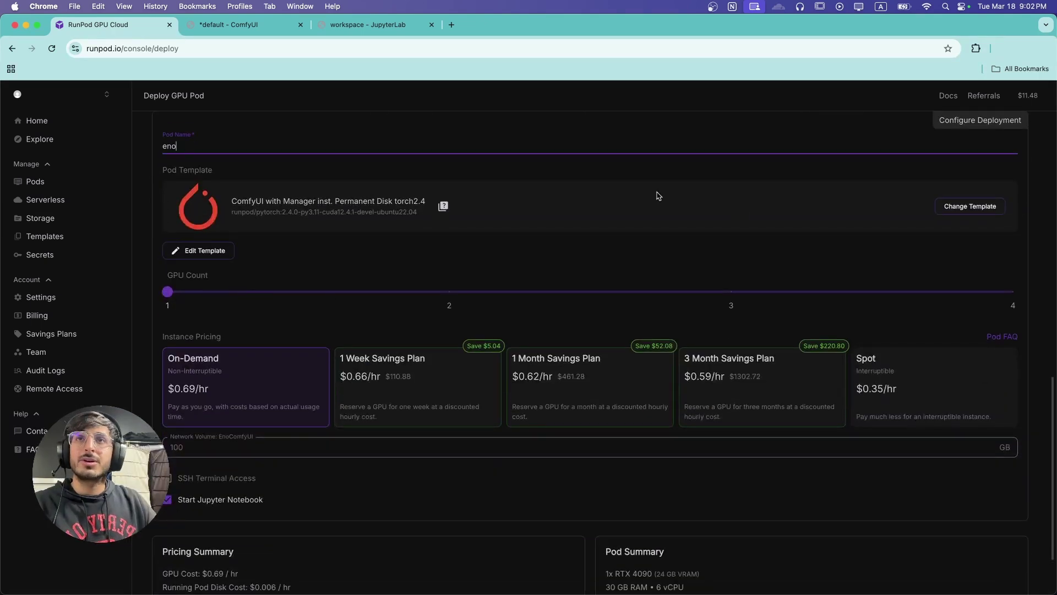
{"action": "scroll", "coordinate": [260, 387], "scroll_direction": "down", "scroll_amount": 3}
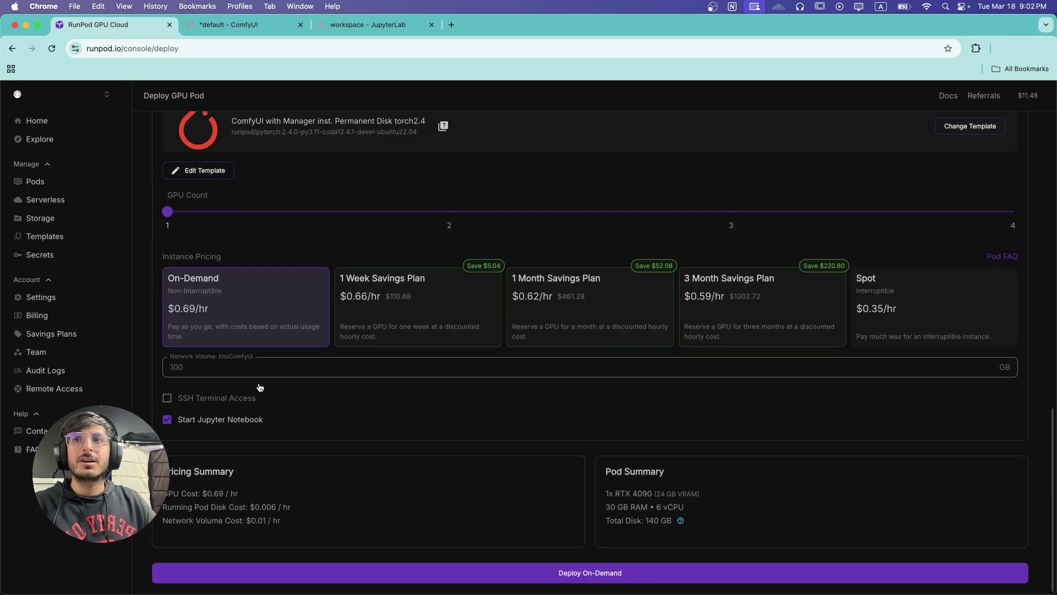
{"action": "left_click", "coordinate": [578, 573]}
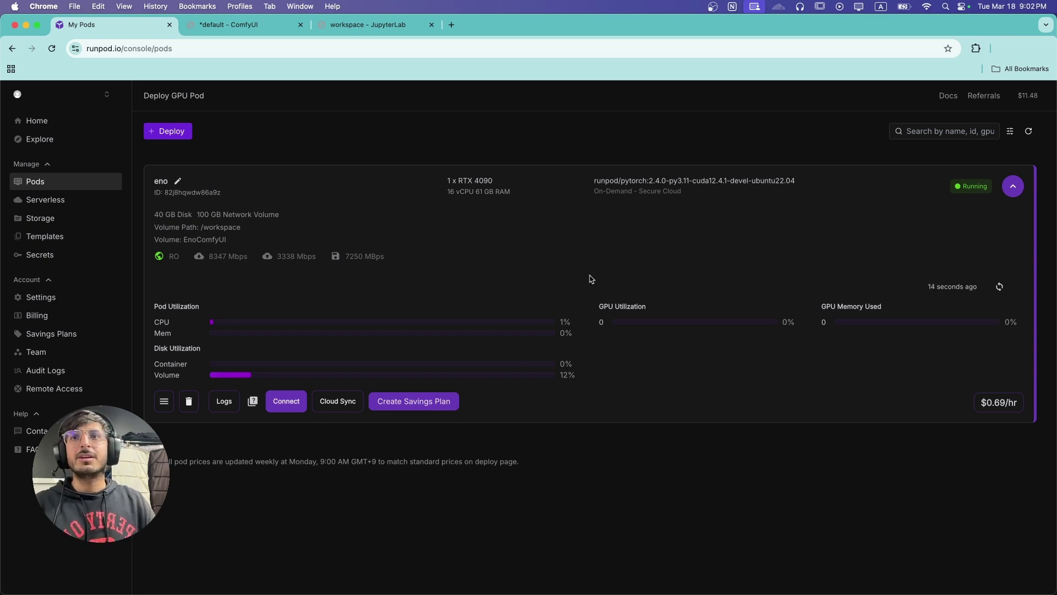
- Open the new pod's Jupyter Lab service on port 8888
{"action": "left_click", "coordinate": [287, 405]}
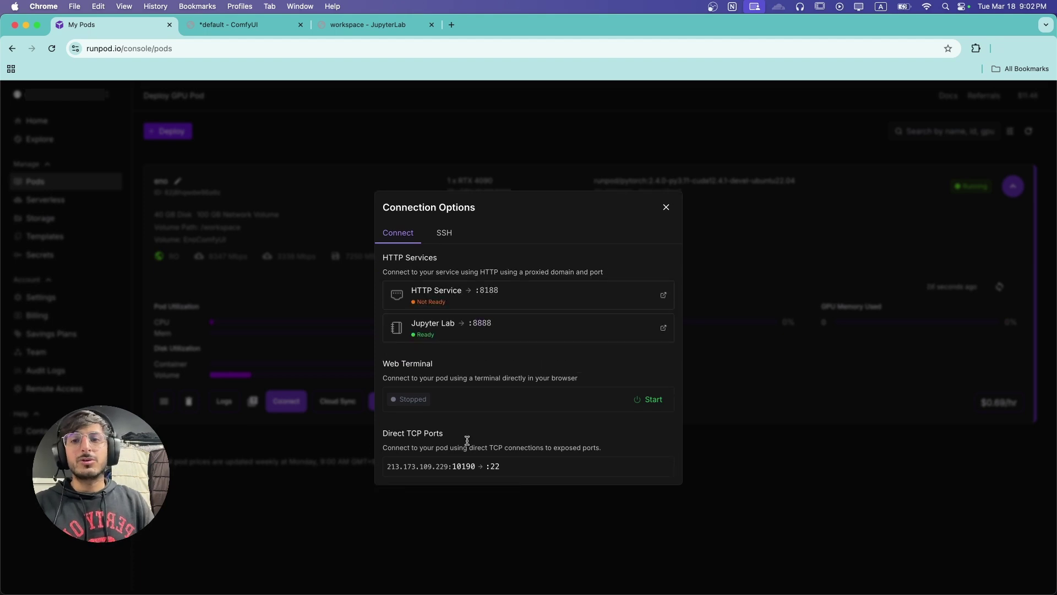
{"action": "left_click", "coordinate": [513, 337]}
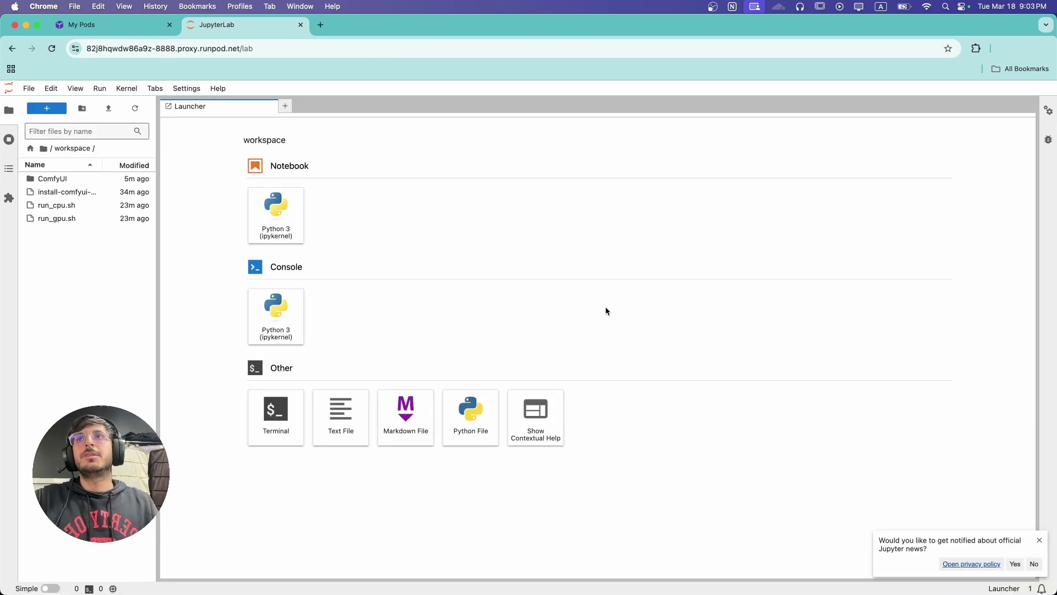
- View ComfyUI_00001_.png in the ComfyUI/output folder, return to the workspace folder and close the image
{"action": "left_click", "coordinate": [75, 184]}
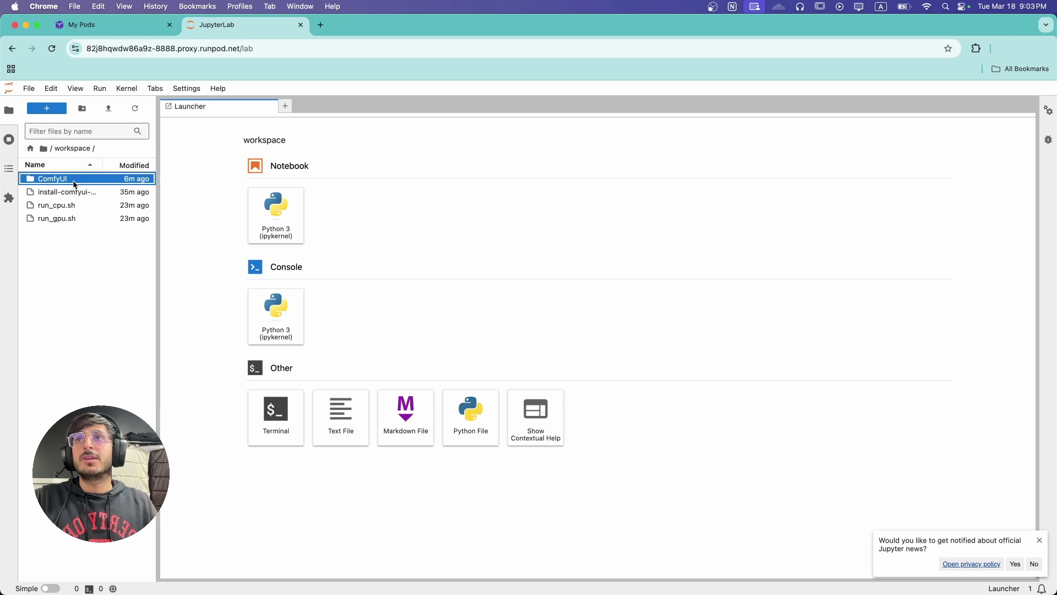
{"action": "double_click", "coordinate": [75, 184]}
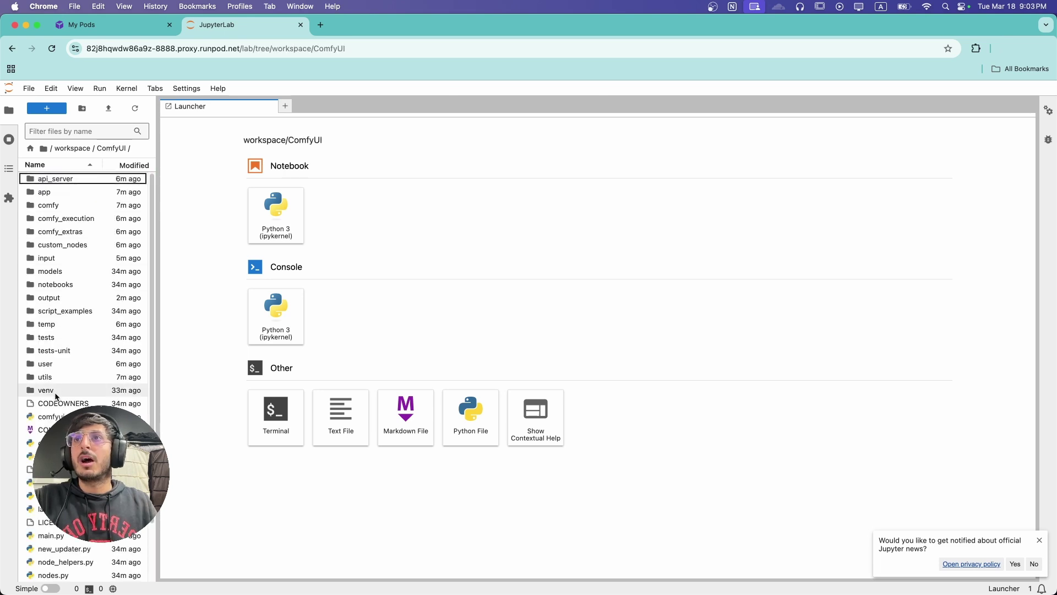
{"action": "double_click", "coordinate": [68, 298]}
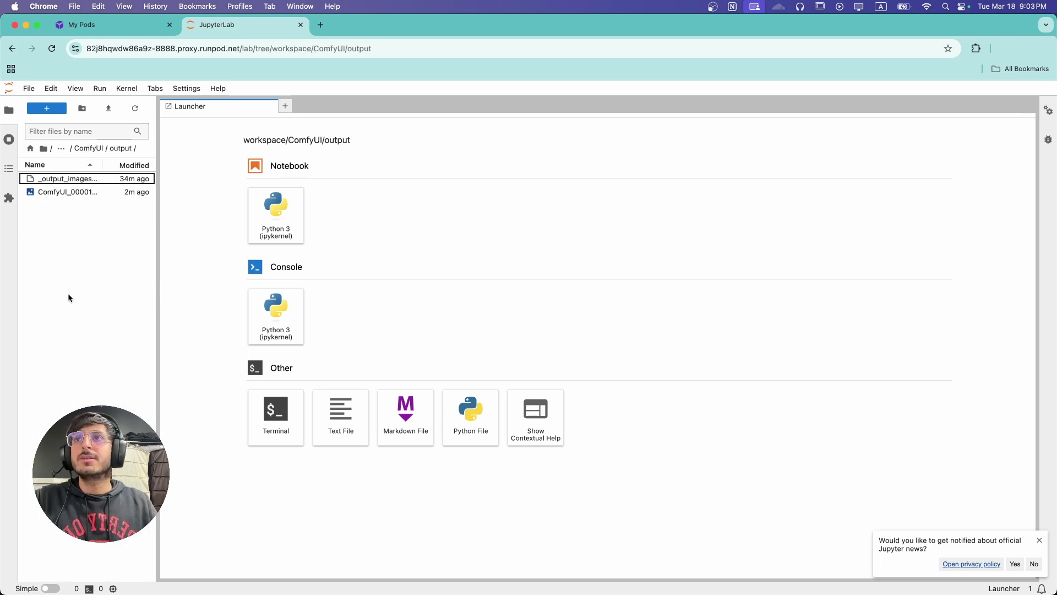
{"action": "double_click", "coordinate": [83, 192]}
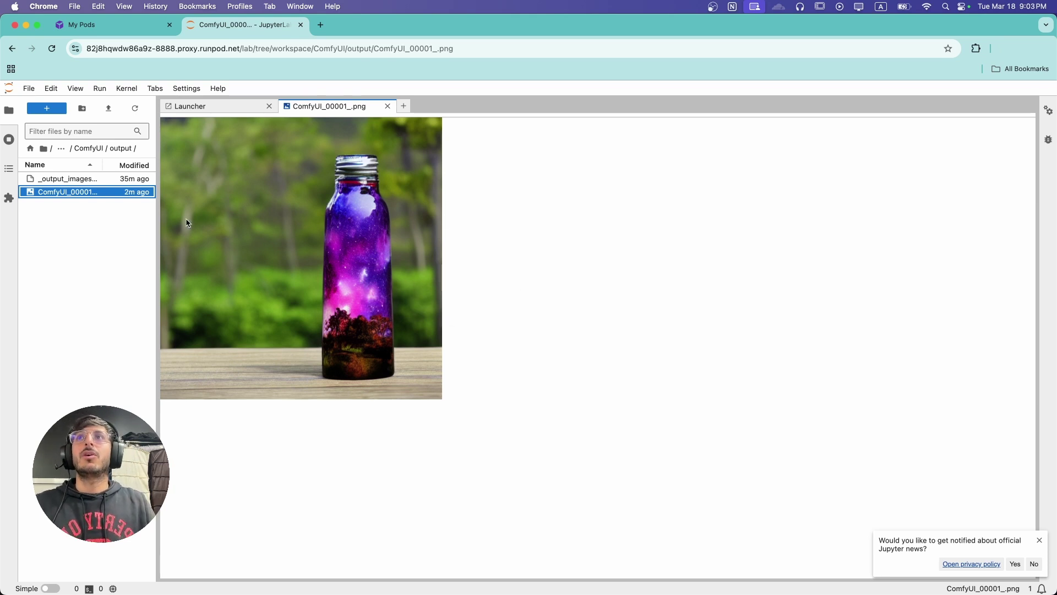
{"action": "left_click", "coordinate": [88, 149]}
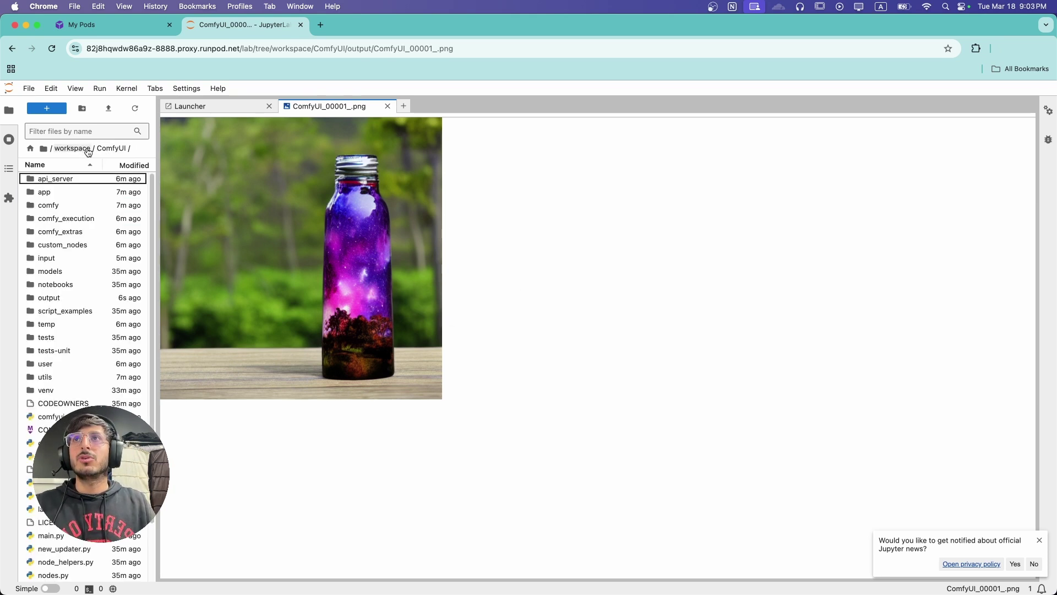
{"action": "left_click", "coordinate": [78, 148]}
{"action": "left_click", "coordinate": [70, 278]}
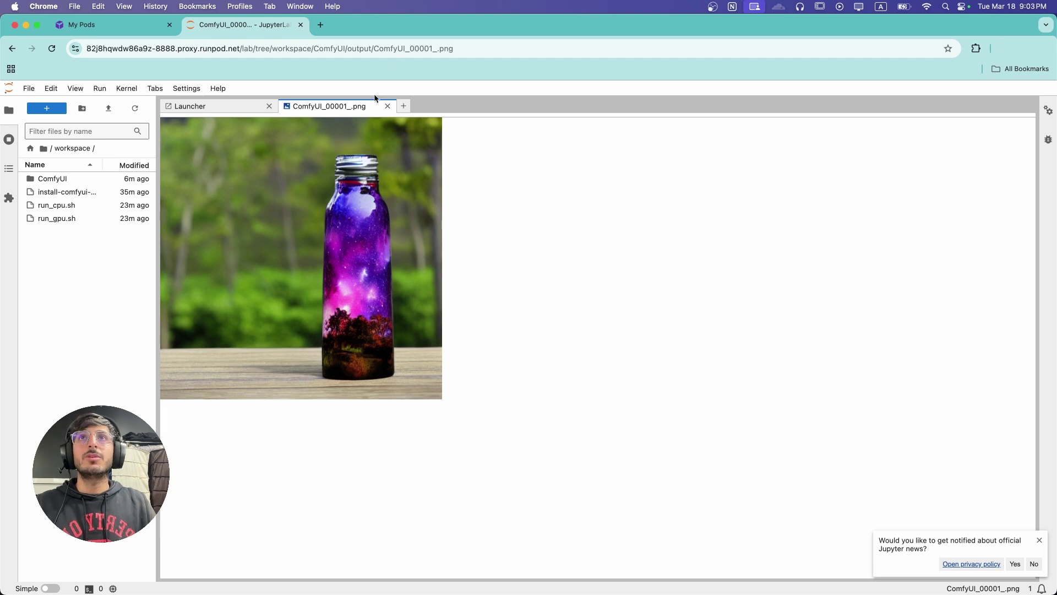
{"action": "left_click", "coordinate": [388, 106]}
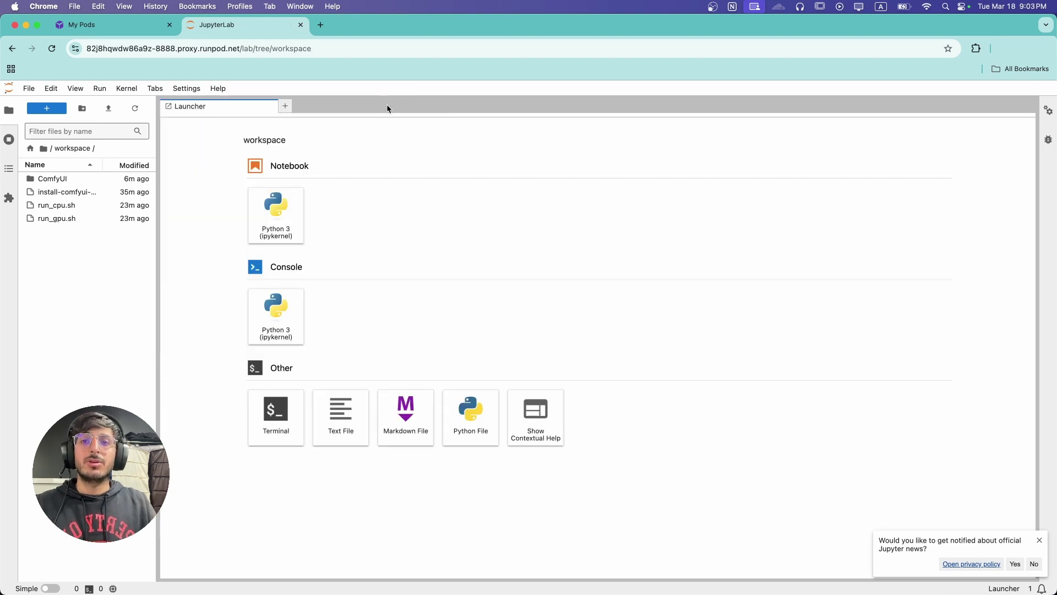
- Open a terminal in the workspace folder and start ComfyUI by running ./run_gpu.sh
{"action": "double_click", "coordinate": [278, 413]}
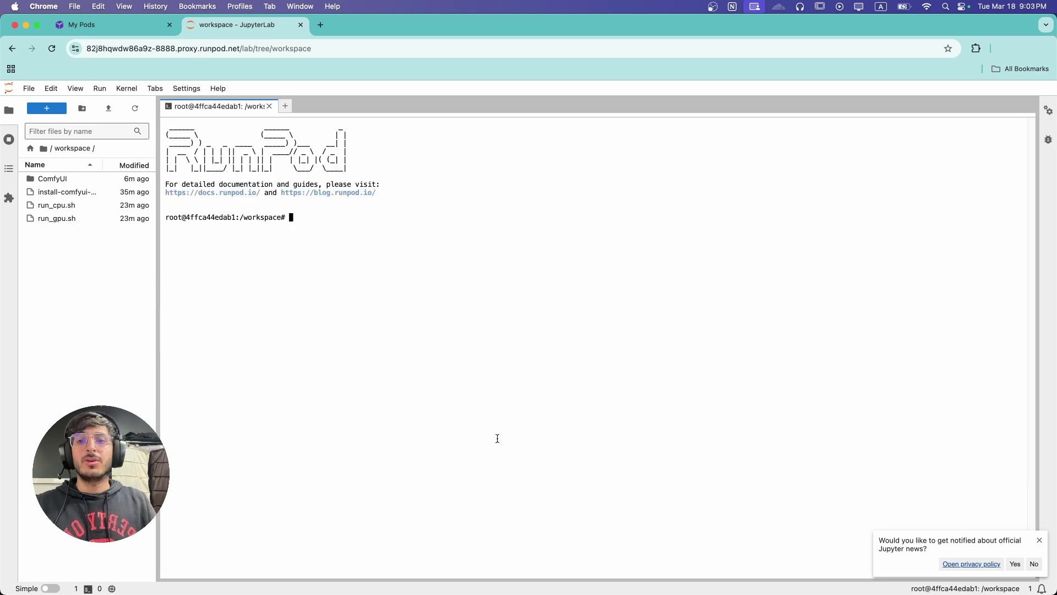
{"action": "type", "text": "./"}
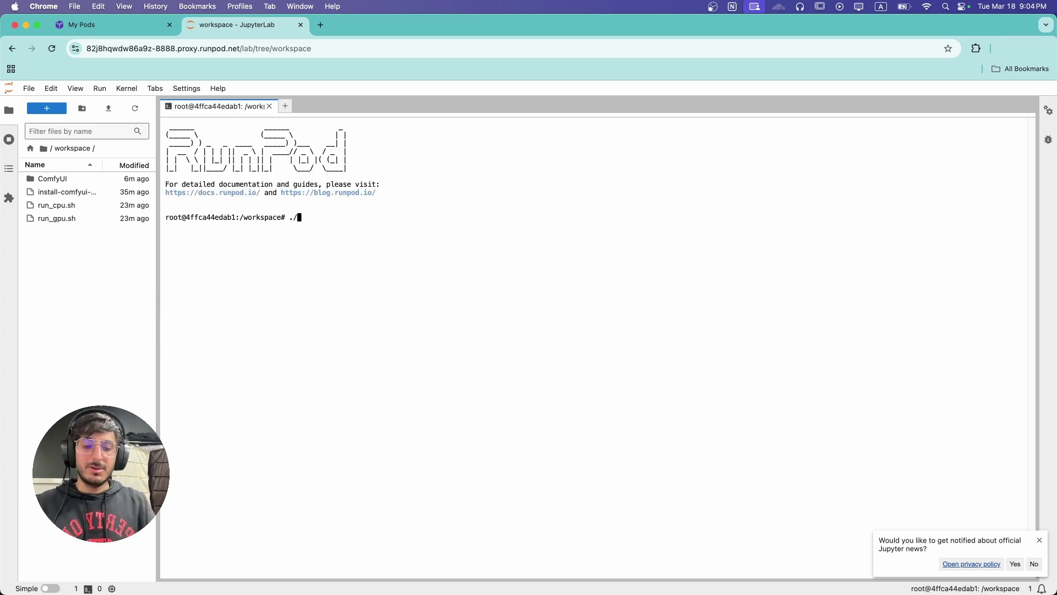
{"action": "type", "text": "run_gpu.sh"}
{"action": "key", "text": "Return"}
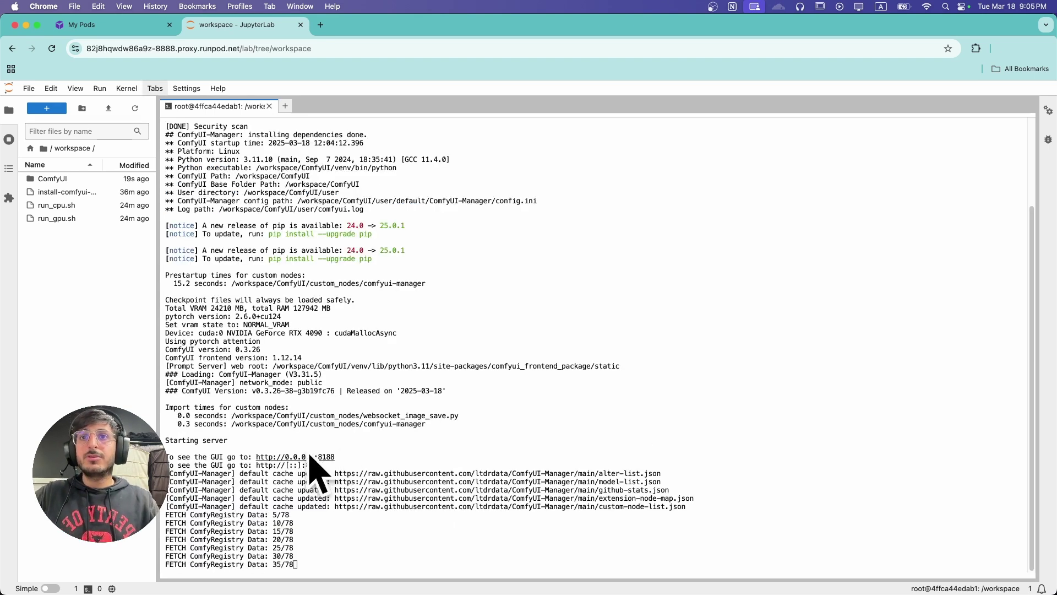
- Open the new pod's HTTP Service on port 8188 to load the ComfyUI interface
{"action": "left_click", "coordinate": [119, 27]}
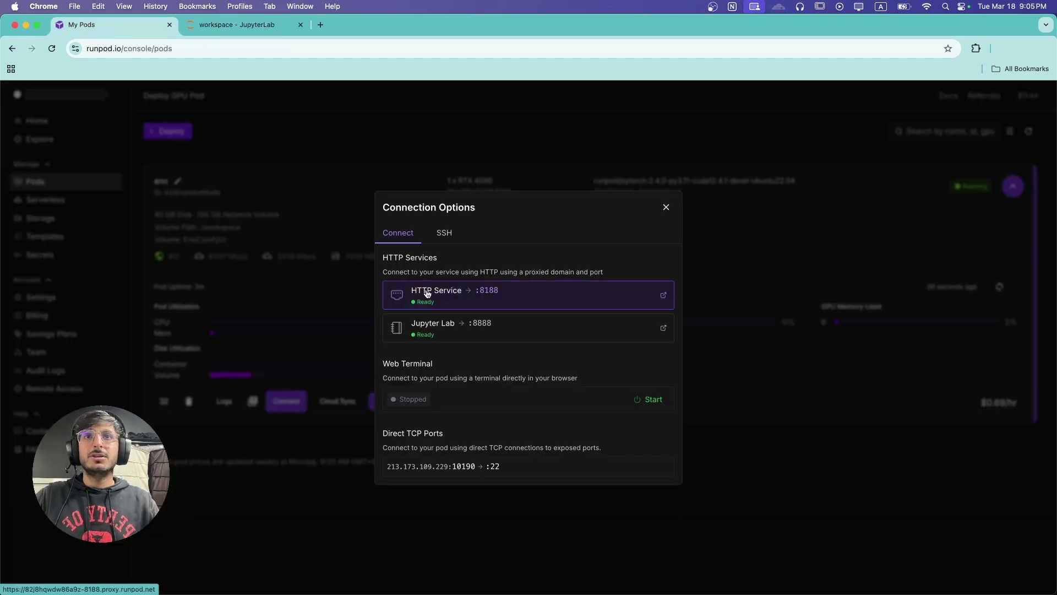
{"action": "left_click", "coordinate": [427, 292]}
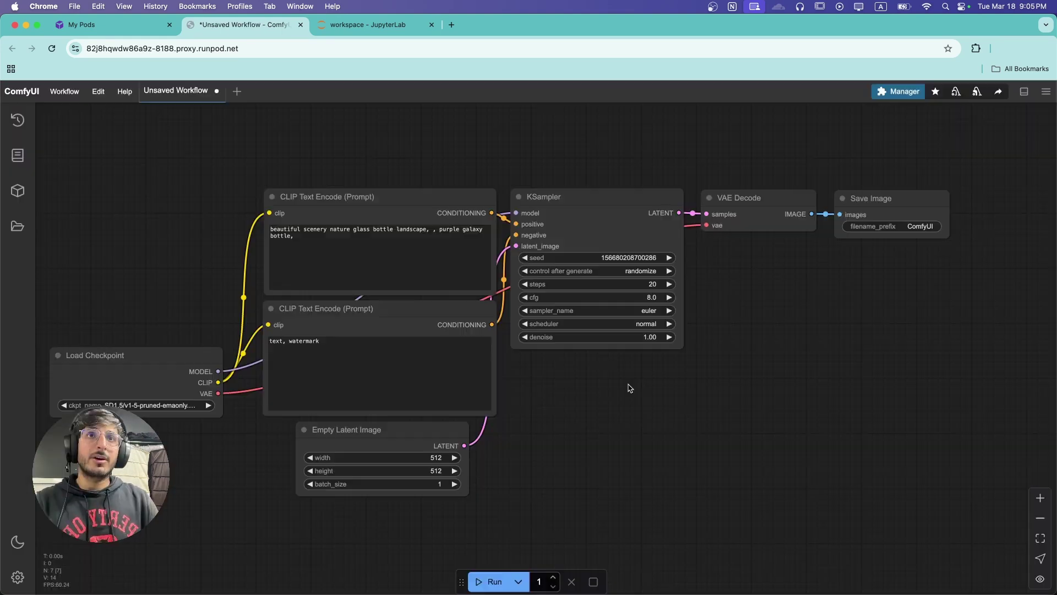
{"action": "scroll", "coordinate": [656, 364], "scroll_direction": "up", "scroll_amount": 2}
{"action": "scroll", "coordinate": [182, 386], "scroll_direction": "down", "scroll_amount": 2}
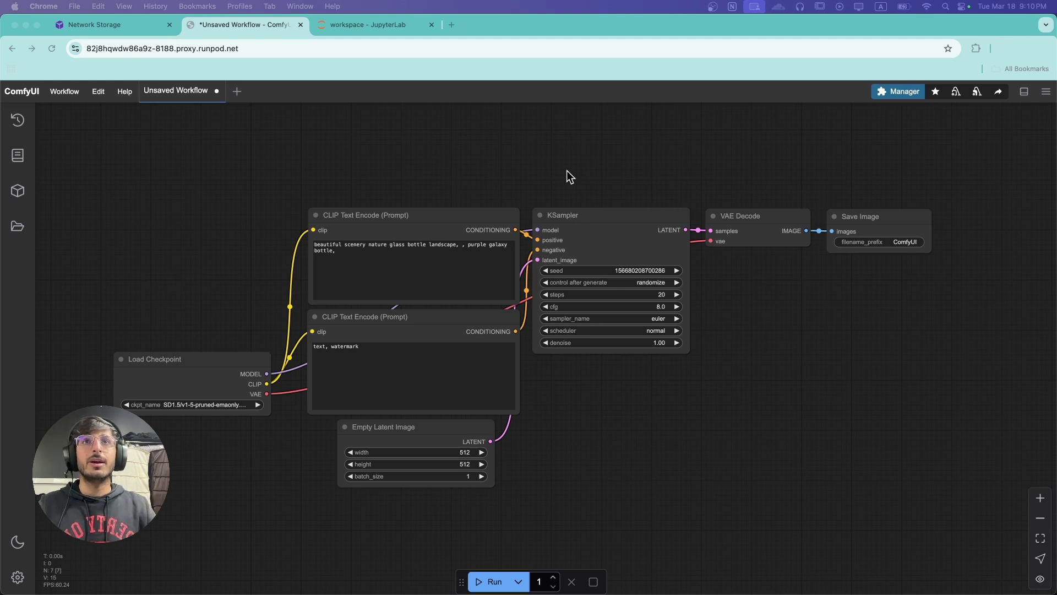
- Create a blank workflow, close the extra Unsaved Workflow (3), and switch to Unsaved Workflow (2)
{"action": "left_click", "coordinate": [236, 91]}
{"action": "left_click", "coordinate": [332, 92]}
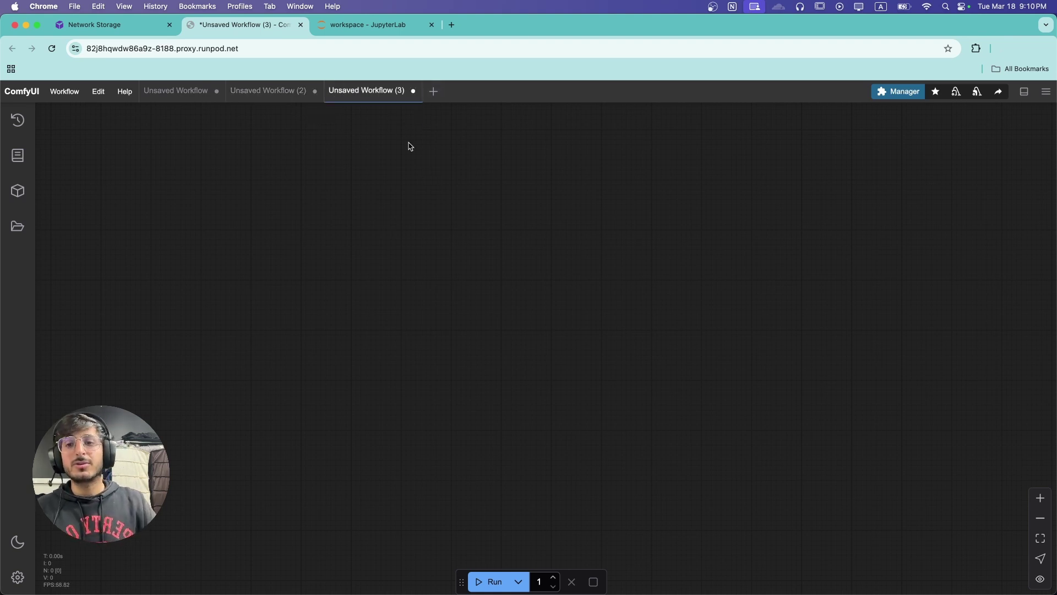
{"action": "left_click", "coordinate": [414, 92]}
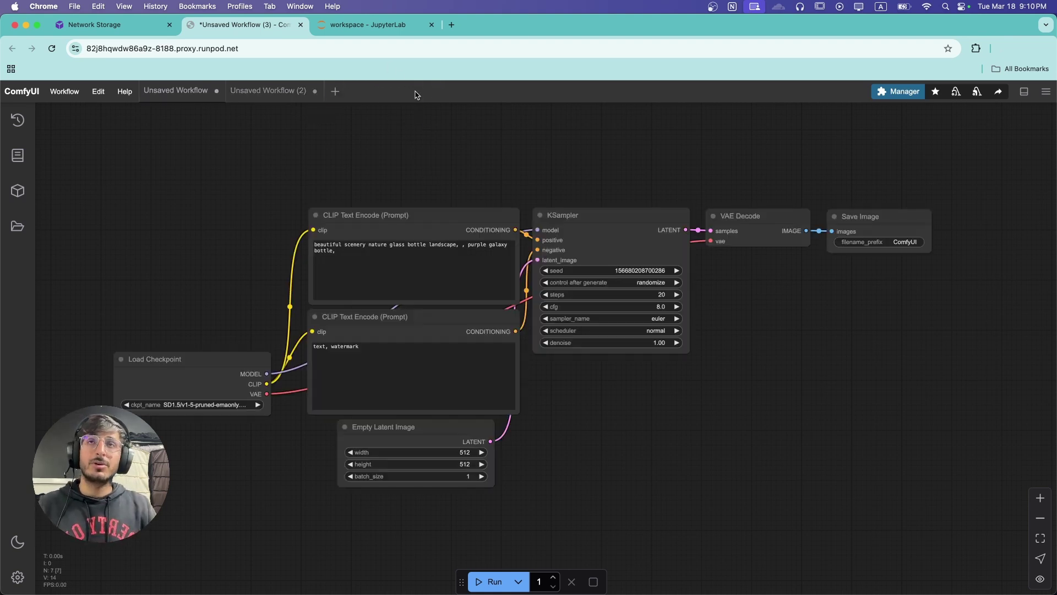
{"action": "left_click", "coordinate": [275, 94]}
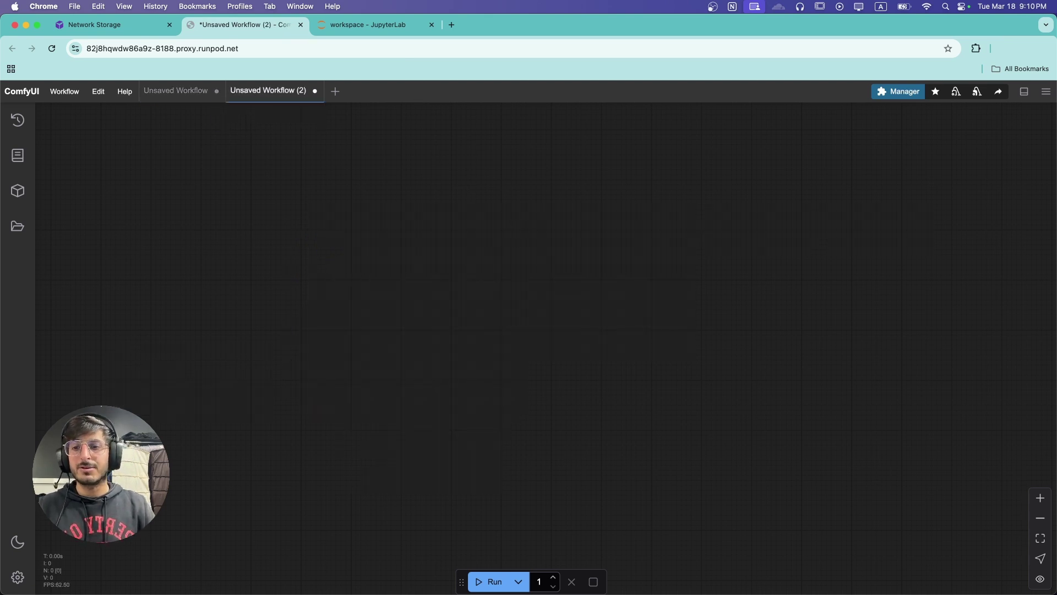
- Load the "2025-02-10 ace reference" workflow file into ComfyUI, review the missing node types and dismiss the list
{"action": "key", "text": "super+Tab"}
{"action": "left_click_drag", "start_coordinate": [176, 495], "coordinate": [302, 479]}
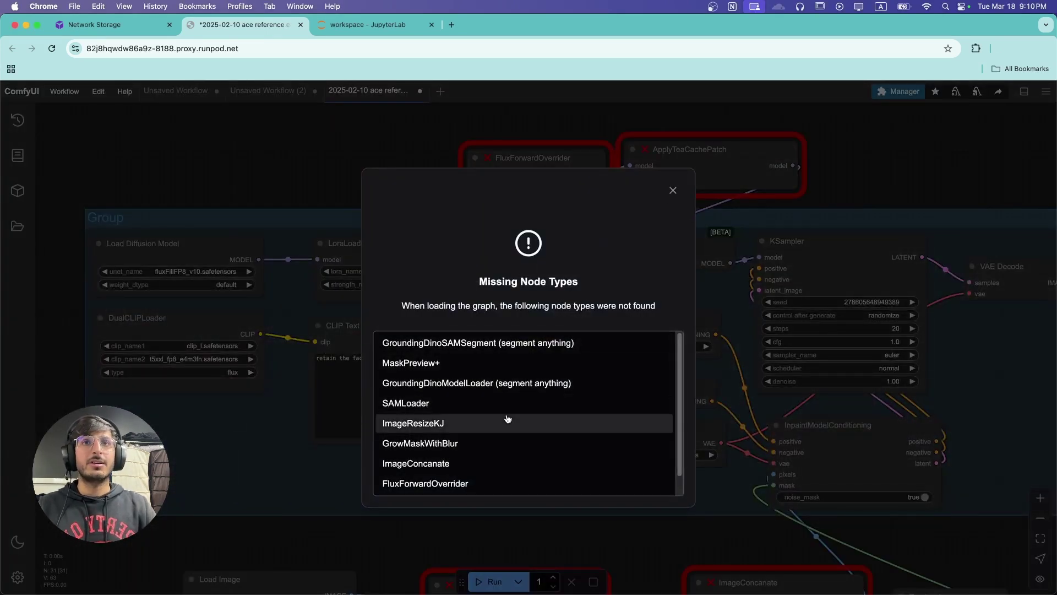
{"action": "scroll", "coordinate": [504, 405], "scroll_direction": "down", "scroll_amount": 1}
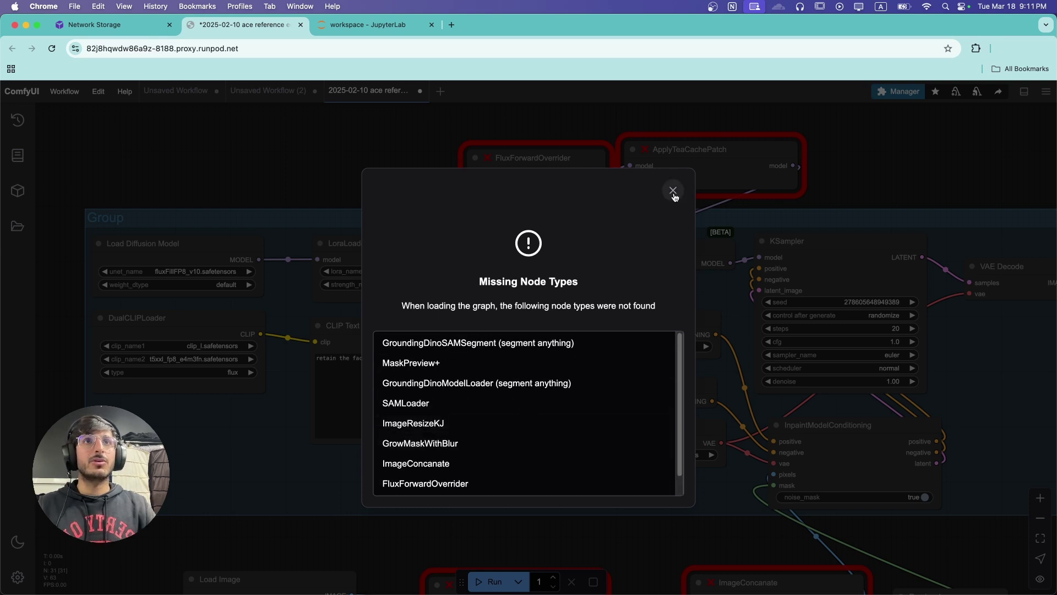
{"action": "left_click", "coordinate": [673, 191]}
- Find the workflow's missing custom nodes in ComfyUI Manager, select all five packs and install them
{"action": "left_click", "coordinate": [898, 91]}
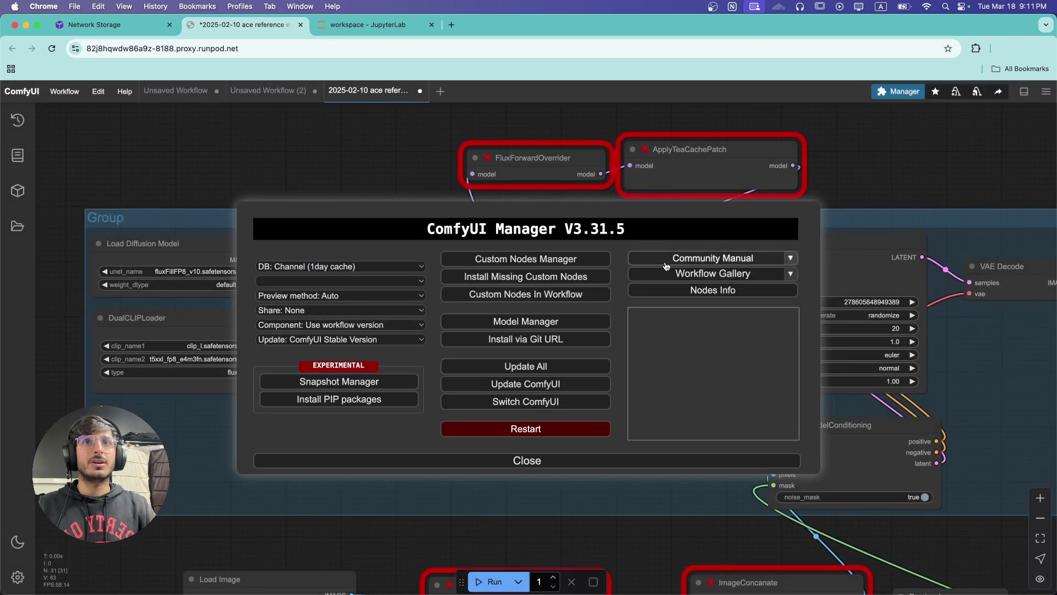
{"action": "left_click", "coordinate": [524, 277]}
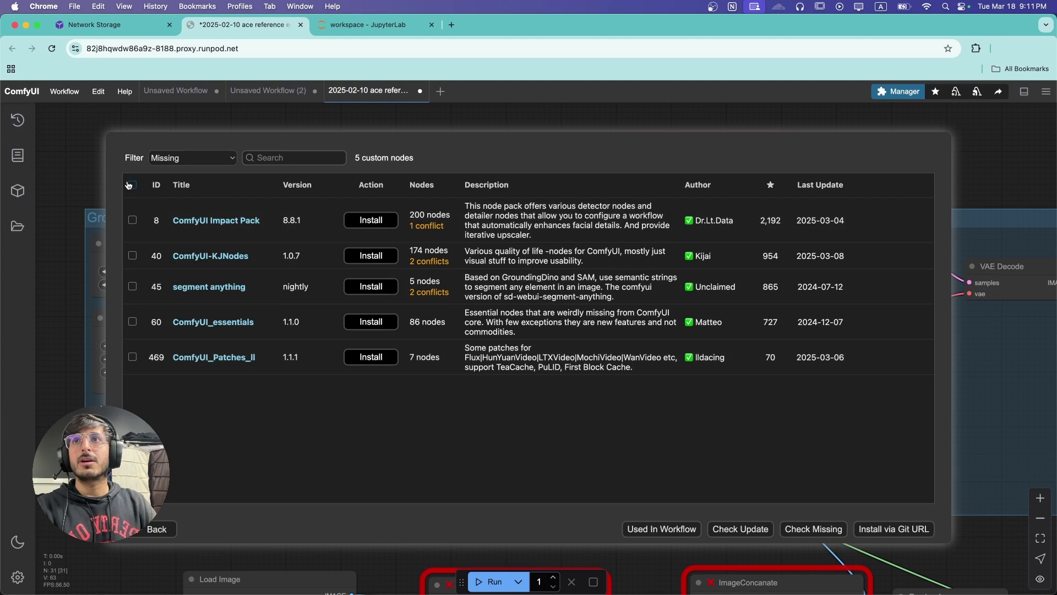
{"action": "left_click", "coordinate": [130, 185]}
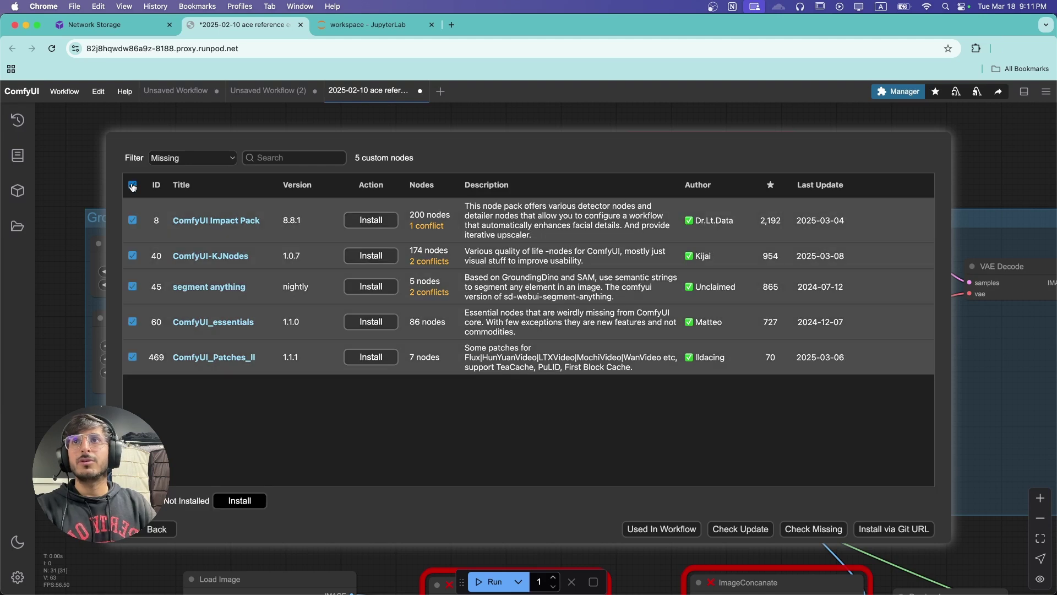
{"action": "left_click", "coordinate": [240, 501]}
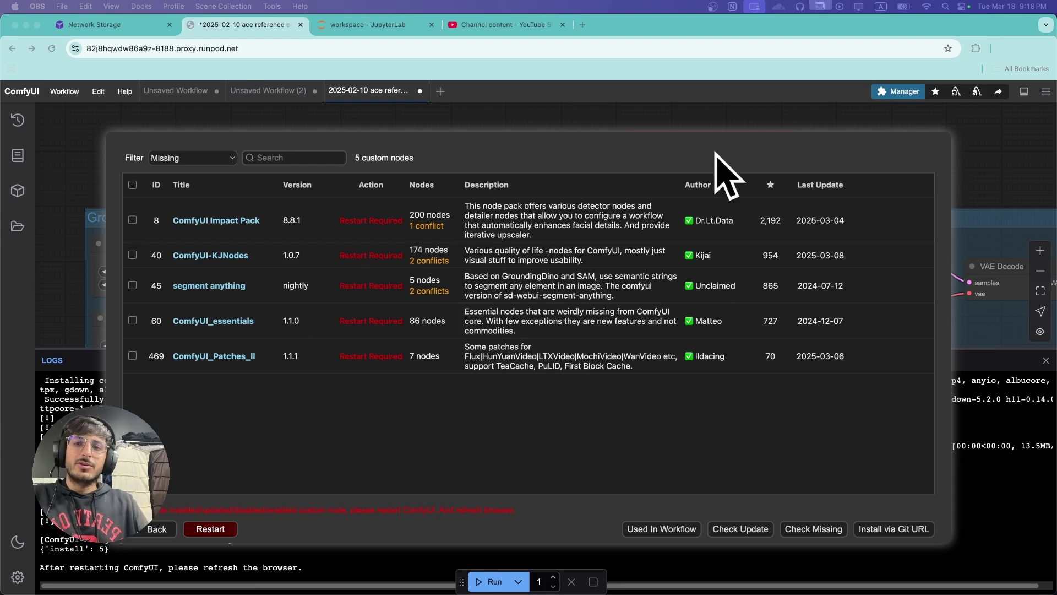
- Restart the ComfyUI server, confirm the reboot and close the logs panel
{"action": "left_click", "coordinate": [213, 529]}
{"action": "left_click", "coordinate": [211, 531]}
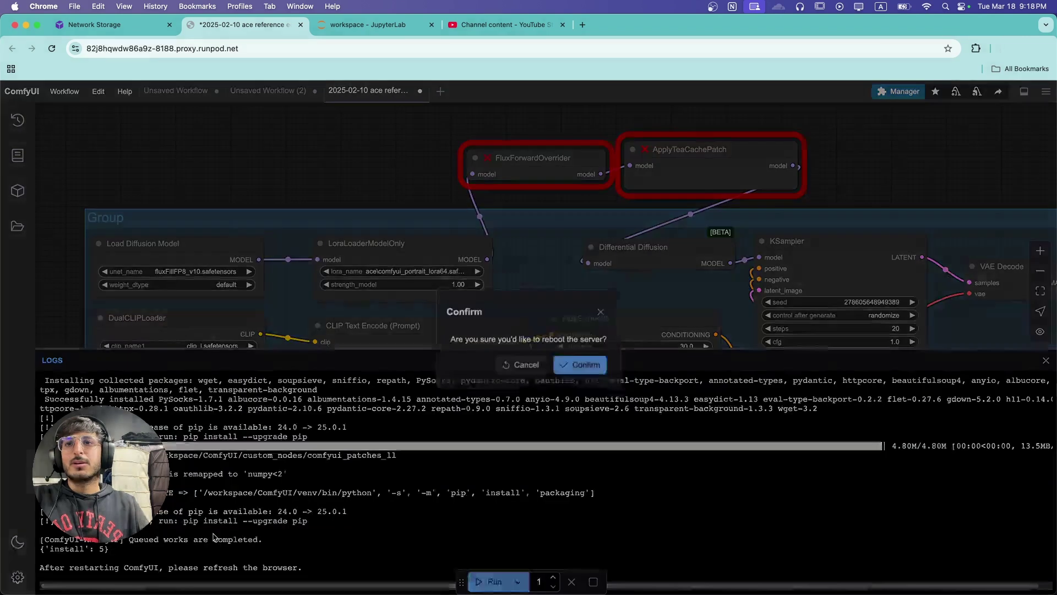
{"action": "left_click", "coordinate": [600, 376]}
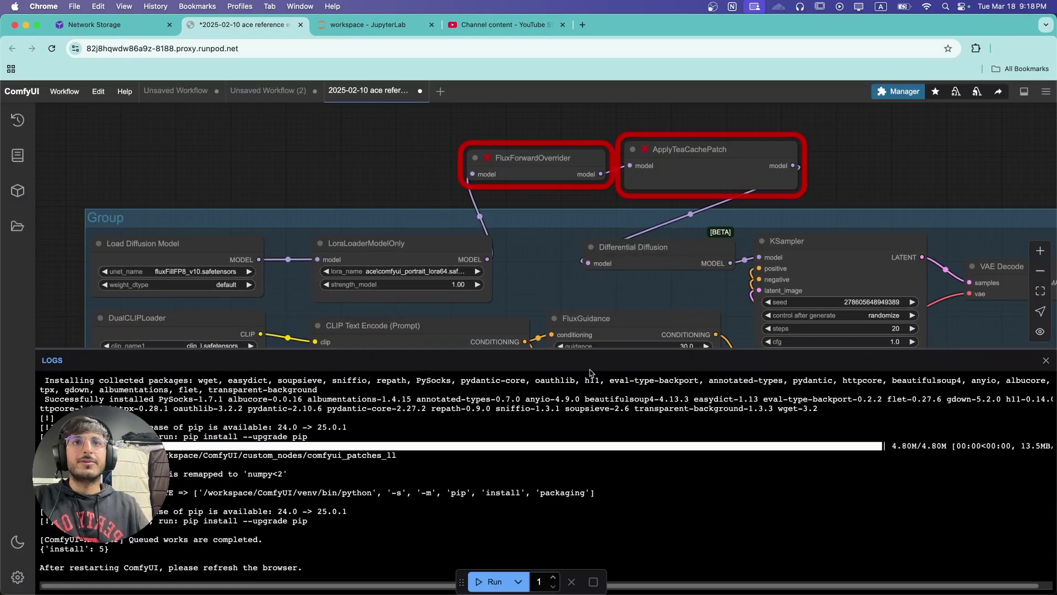
{"action": "left_click", "coordinate": [1046, 361]}
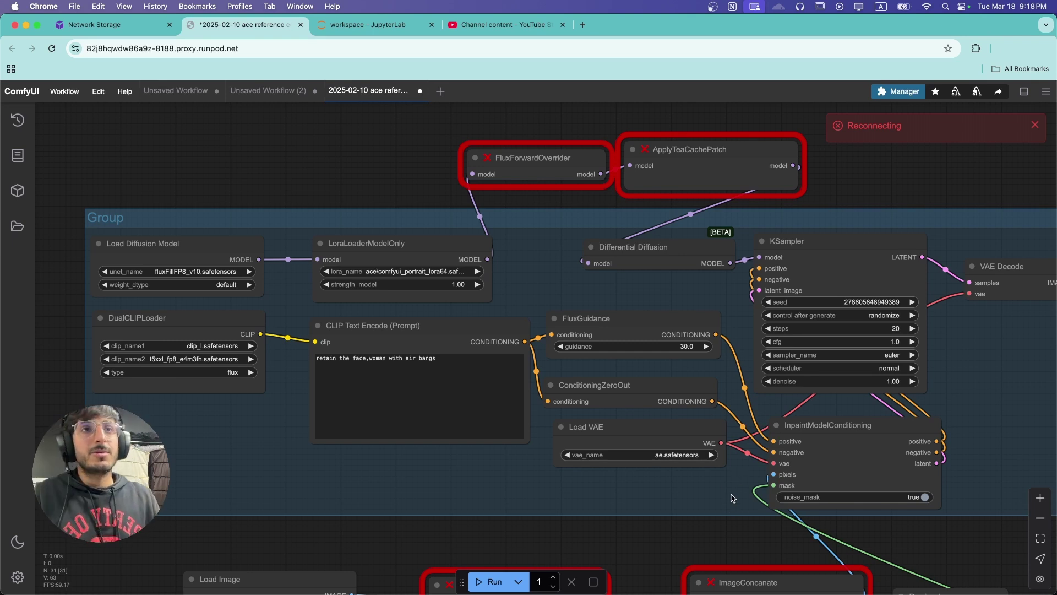
{"action": "scroll", "coordinate": [732, 494], "scroll_direction": "down", "scroll_amount": 6}
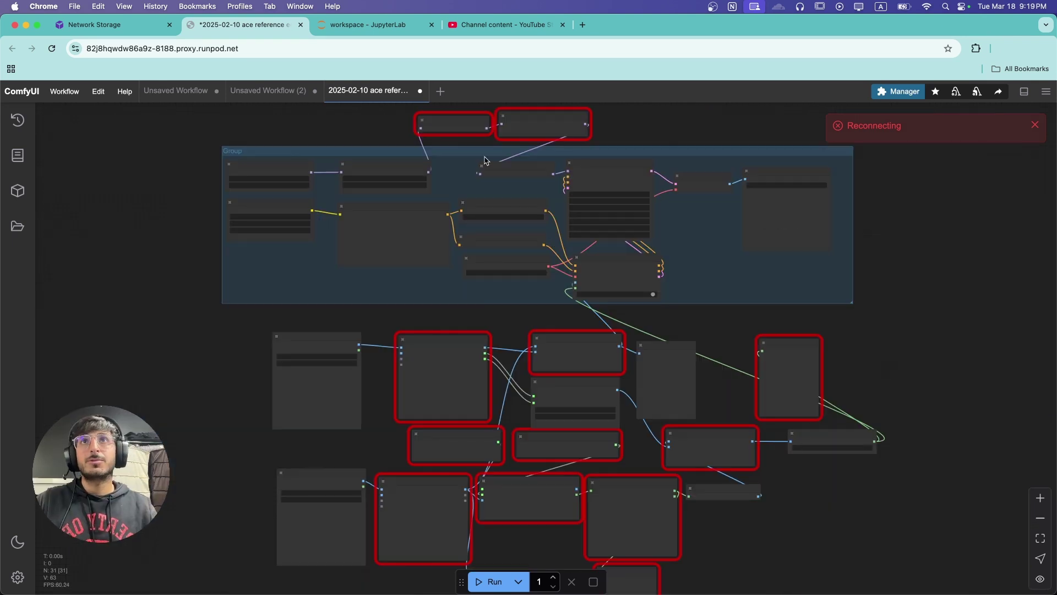
- Check the restart output in the JupyterLab terminal, then return to ComfyUI and confirm refreshing the browser to apply the node installation
{"action": "left_click", "coordinate": [366, 27]}
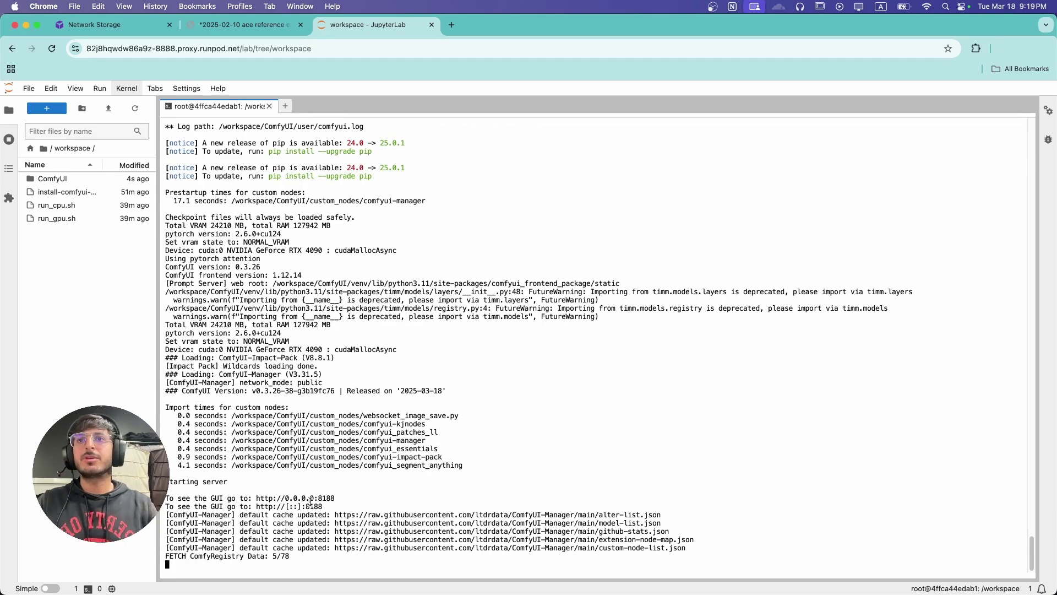
{"action": "left_click", "coordinate": [245, 25]}
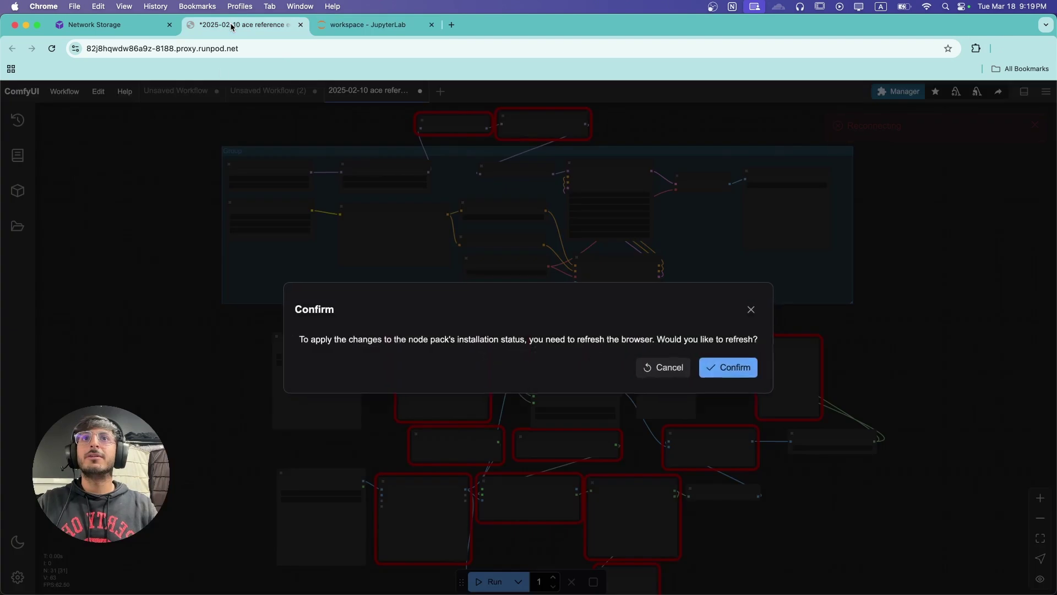
{"action": "left_click", "coordinate": [737, 368]}
{"action": "left_click", "coordinate": [561, 232]}
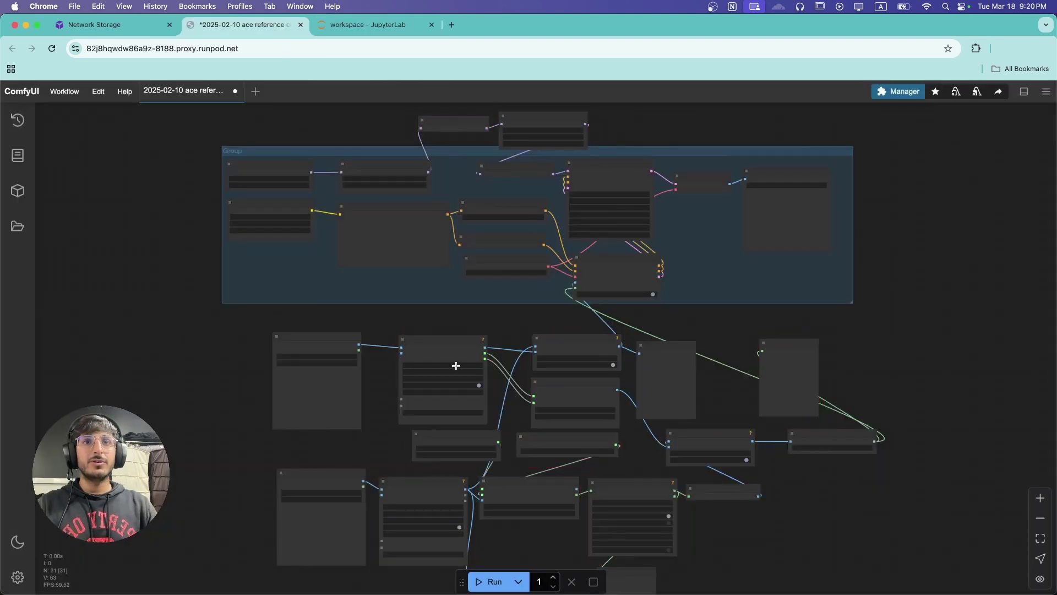
- Look over the reloaded workflow and save it under the suggested name "2025-02-10 ace reference editing (2)"
{"action": "left_click_drag", "start_coordinate": [721, 380], "coordinate": [698, 336]}
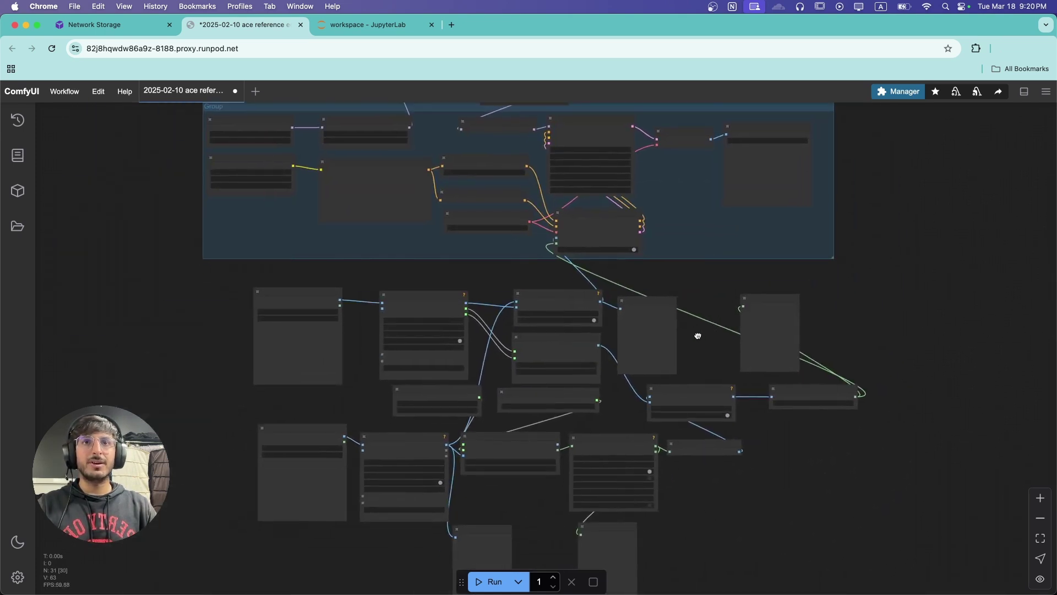
{"action": "scroll", "coordinate": [697, 337], "scroll_direction": "up", "scroll_amount": 5}
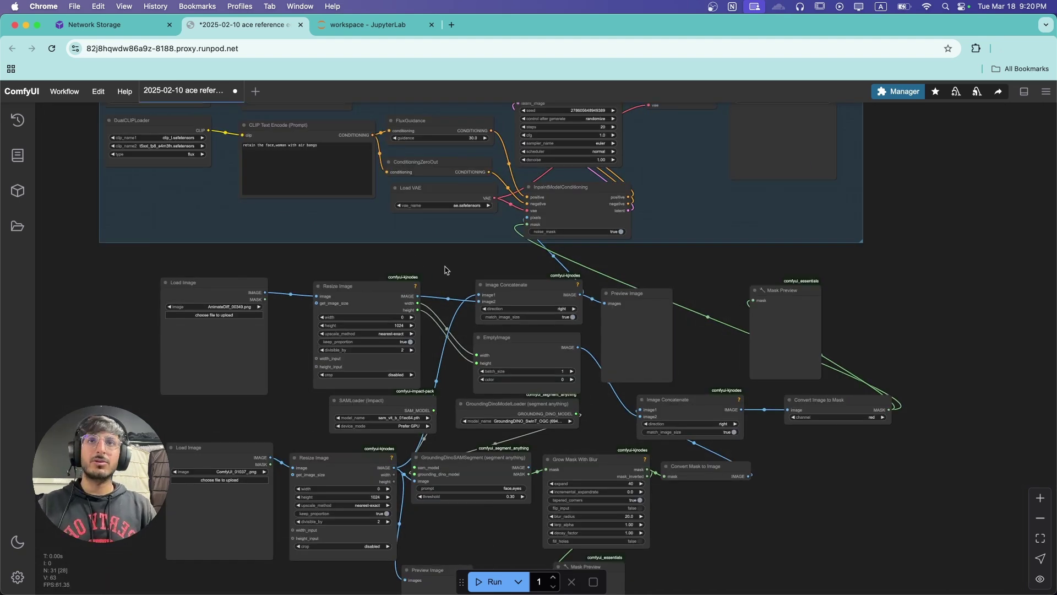
{"action": "key", "text": "super+s"}
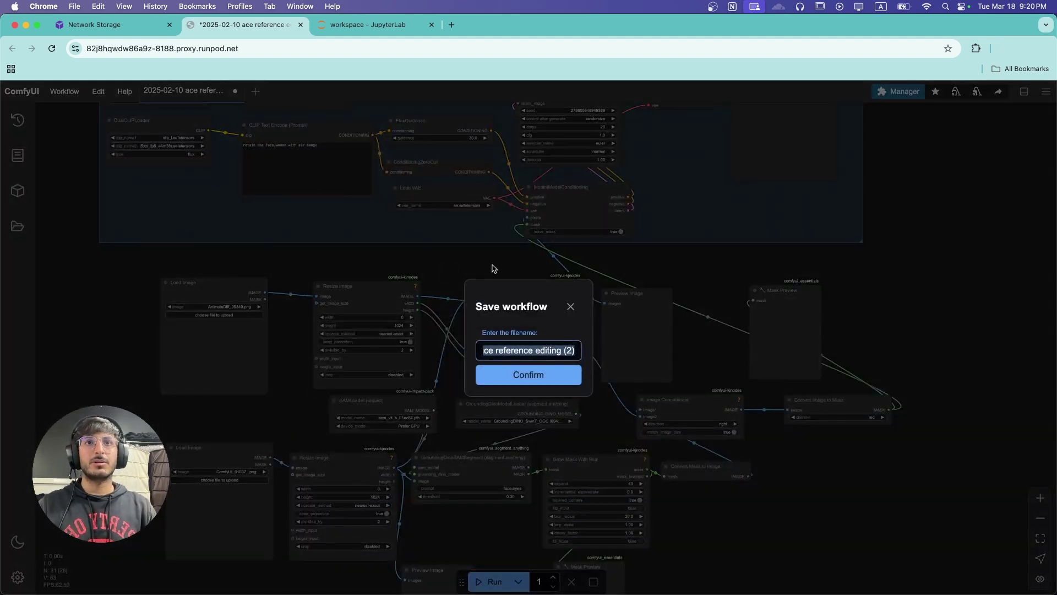
{"action": "left_click_drag", "start_coordinate": [525, 351], "coordinate": [600, 352]}
{"action": "left_click", "coordinate": [526, 371]}
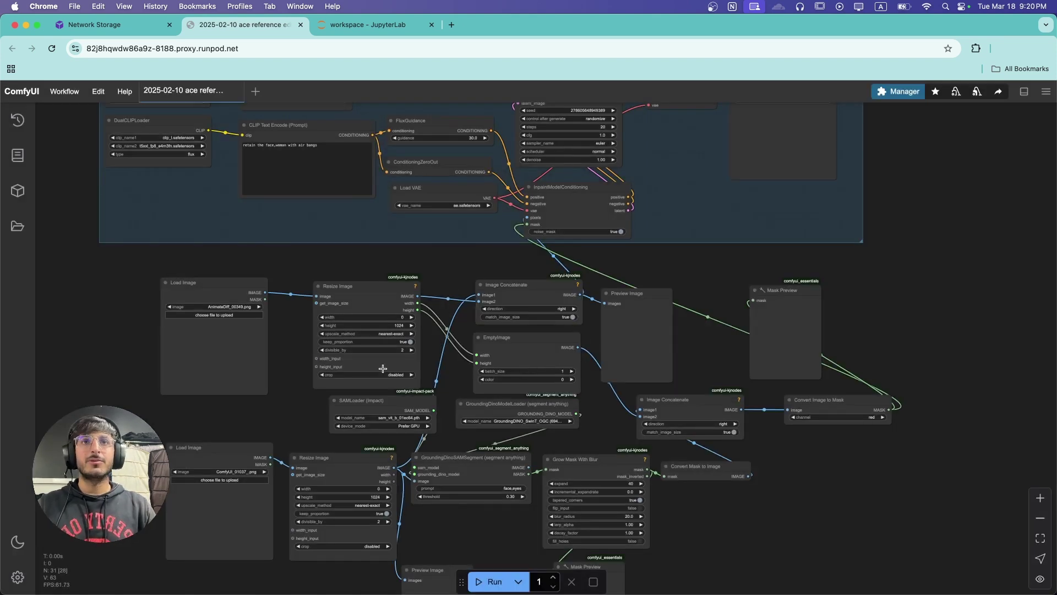
- Close the saved workflow and create a new blank workflow
{"action": "left_click", "coordinate": [255, 90]}
{"action": "left_click", "coordinate": [236, 92]}
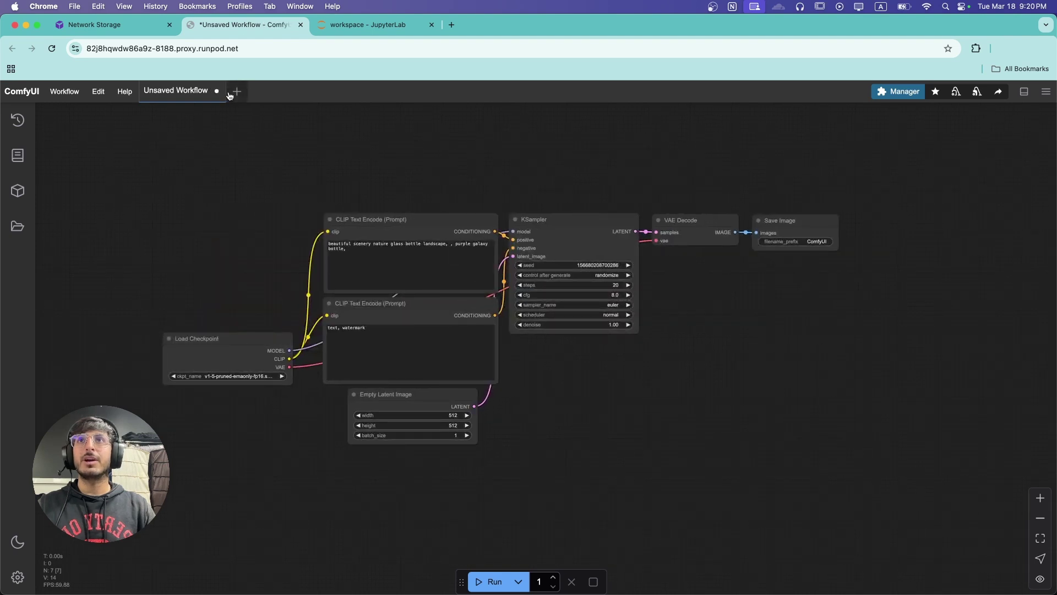
{"action": "left_click", "coordinate": [238, 91]}
- Insert the saved "2025-02-10 ace reference editing (2).json" into the blank canvas from the workflow library, then hide the library
{"action": "left_click", "coordinate": [18, 226]}
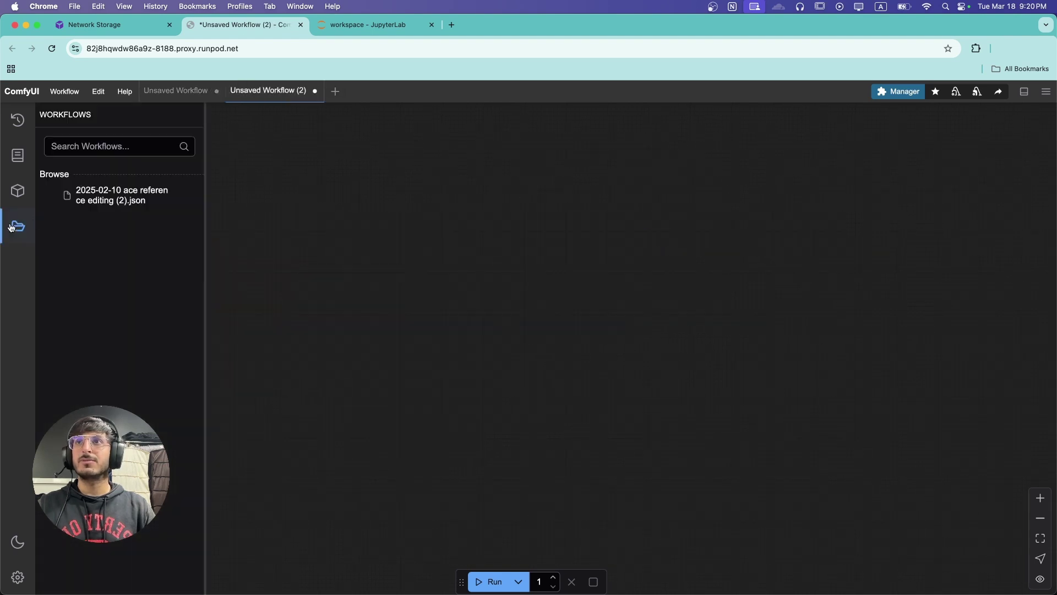
{"action": "left_click_drag", "start_coordinate": [128, 199], "coordinate": [420, 201]}
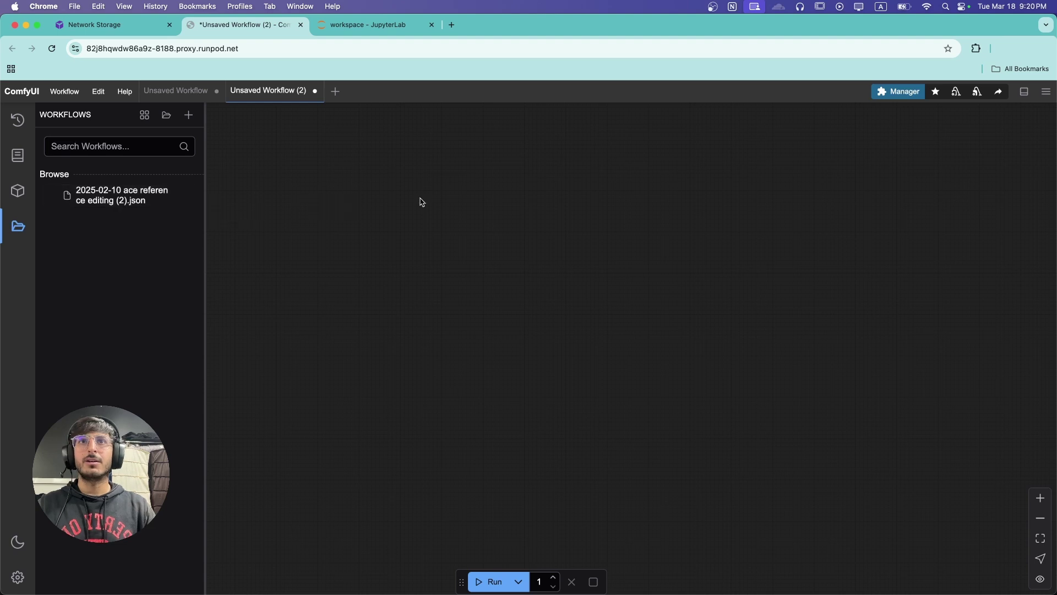
{"action": "scroll", "coordinate": [684, 373], "scroll_direction": "up", "scroll_amount": 3}
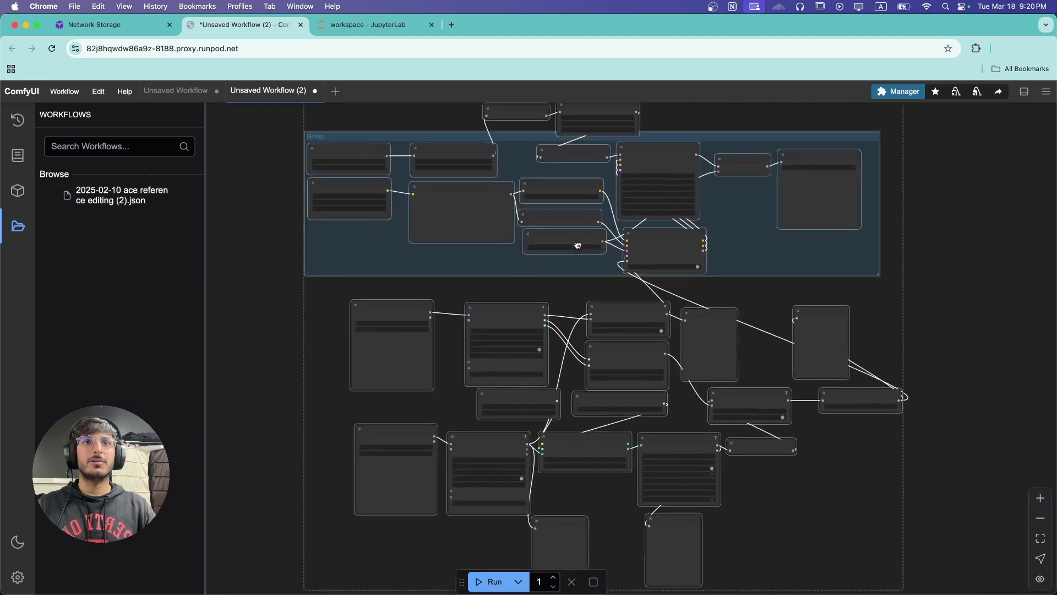
{"action": "key", "text": "w"}
{"action": "scroll", "coordinate": [218, 353], "scroll_direction": "up", "scroll_amount": 3}
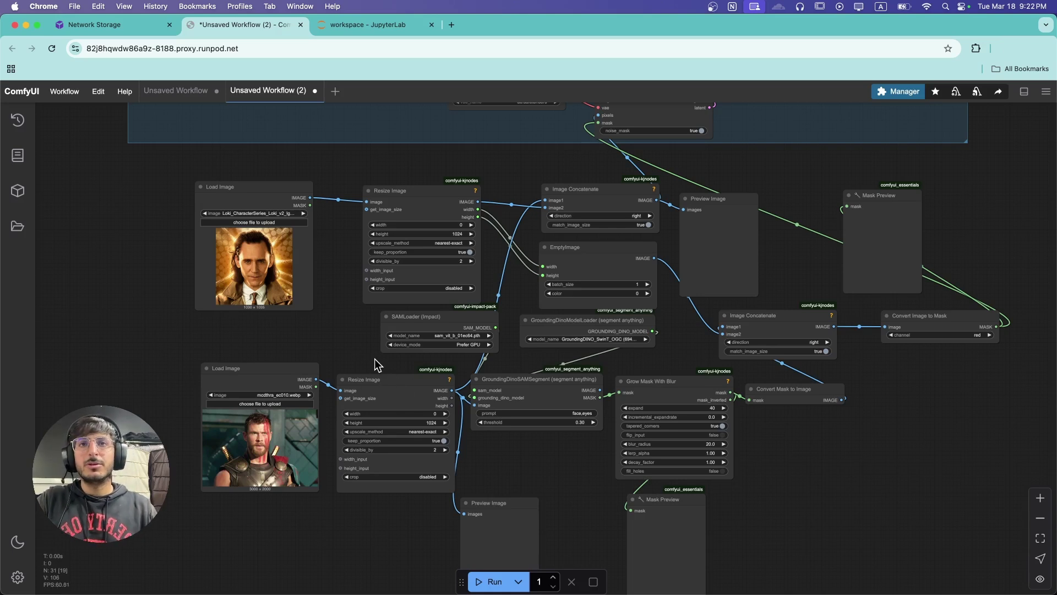
- Run the workflow with the two loaded portrait images and examine the flagged diffusion model, LoRA, CLIP and VAE loader nodes
{"action": "scroll", "coordinate": [346, 334], "scroll_direction": "up", "scroll_amount": 3}
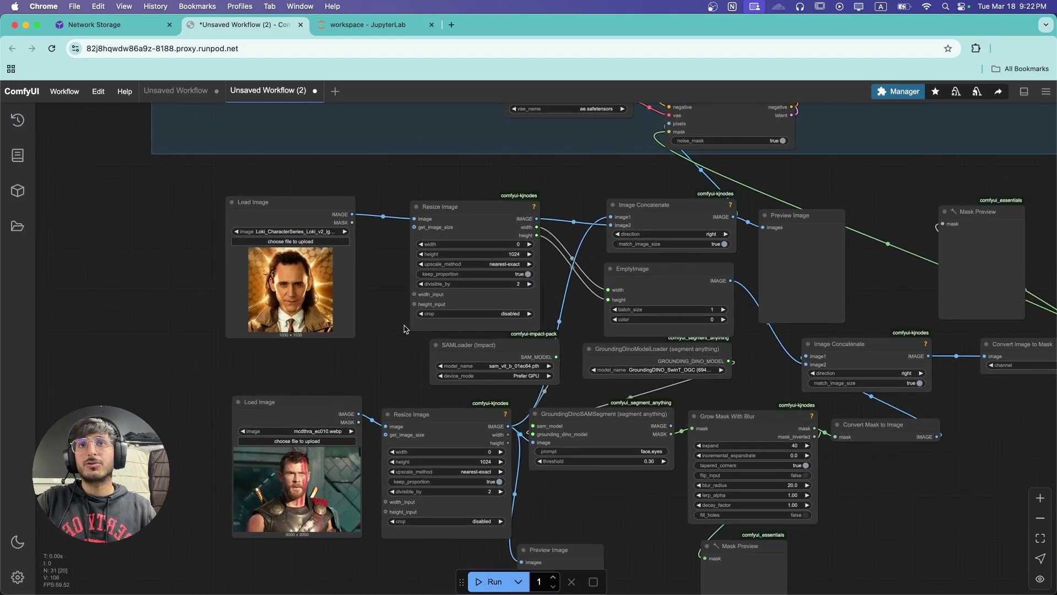
{"action": "scroll", "coordinate": [389, 332], "scroll_direction": "up", "scroll_amount": 2}
{"action": "scroll", "coordinate": [388, 332], "scroll_direction": "down", "scroll_amount": 3}
{"action": "key", "text": "ctrl+Return"}
{"action": "left_click_drag", "start_coordinate": [359, 201], "coordinate": [429, 446]}
{"action": "scroll", "coordinate": [378, 378], "scroll_direction": "up", "scroll_amount": 5}
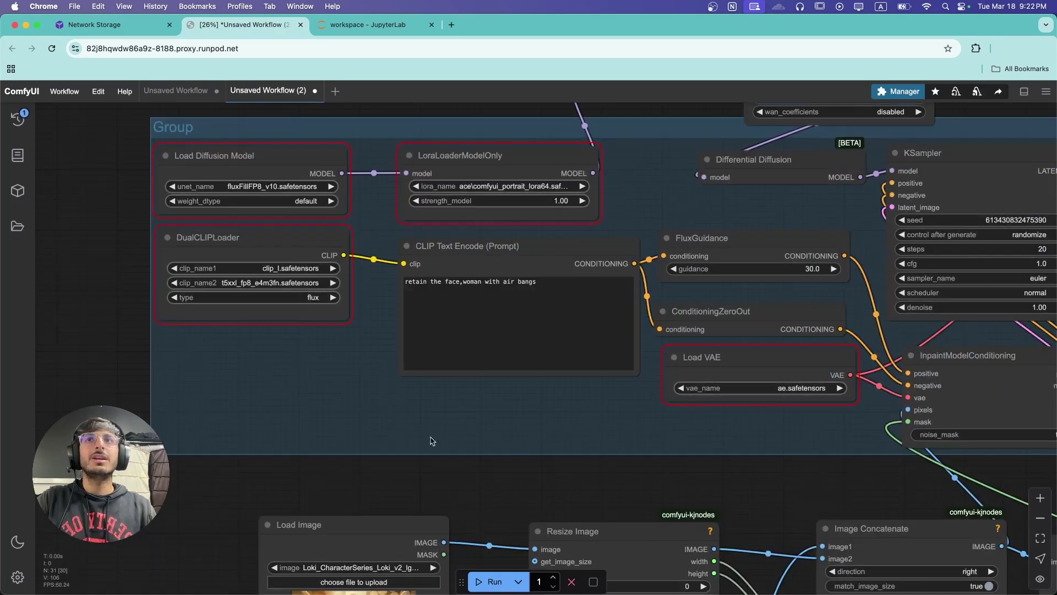
{"action": "left_click_drag", "start_coordinate": [804, 348], "coordinate": [791, 358]}
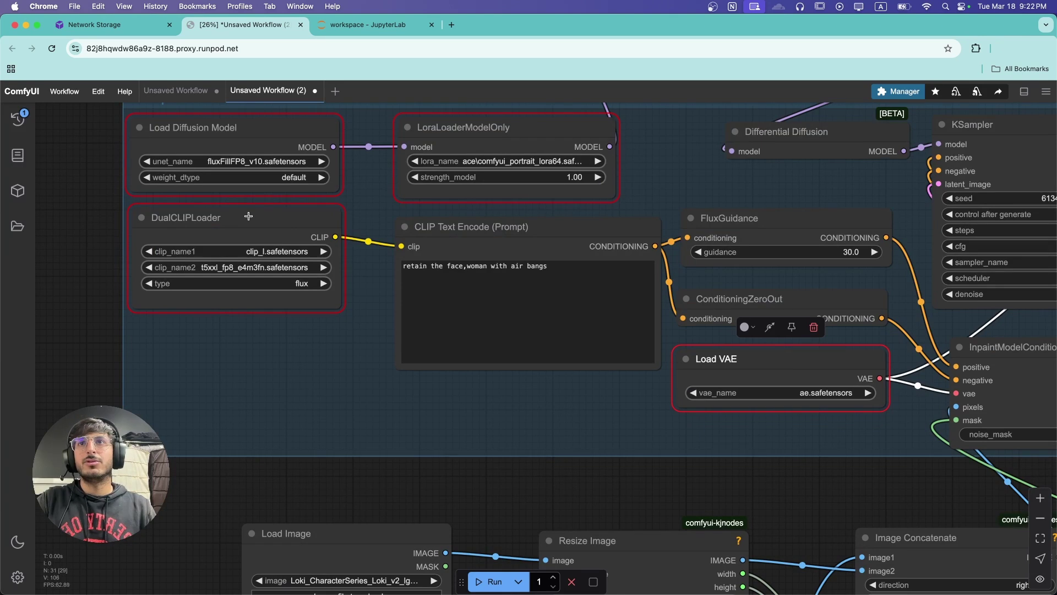
{"action": "left_click_drag", "start_coordinate": [248, 216], "coordinate": [249, 226]}
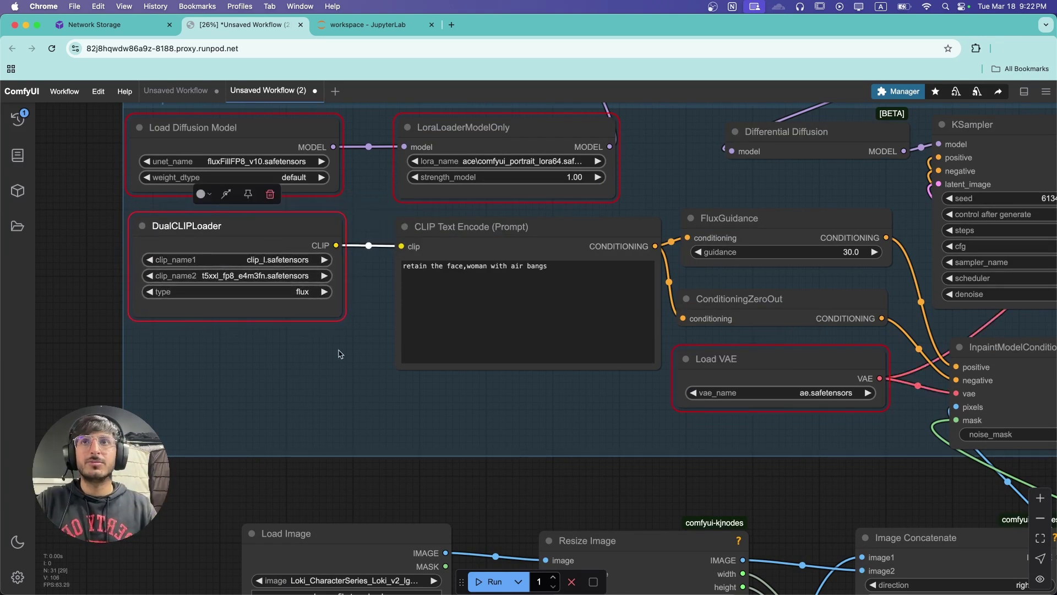
{"action": "scroll", "coordinate": [321, 362], "scroll_direction": "up", "scroll_amount": 4}
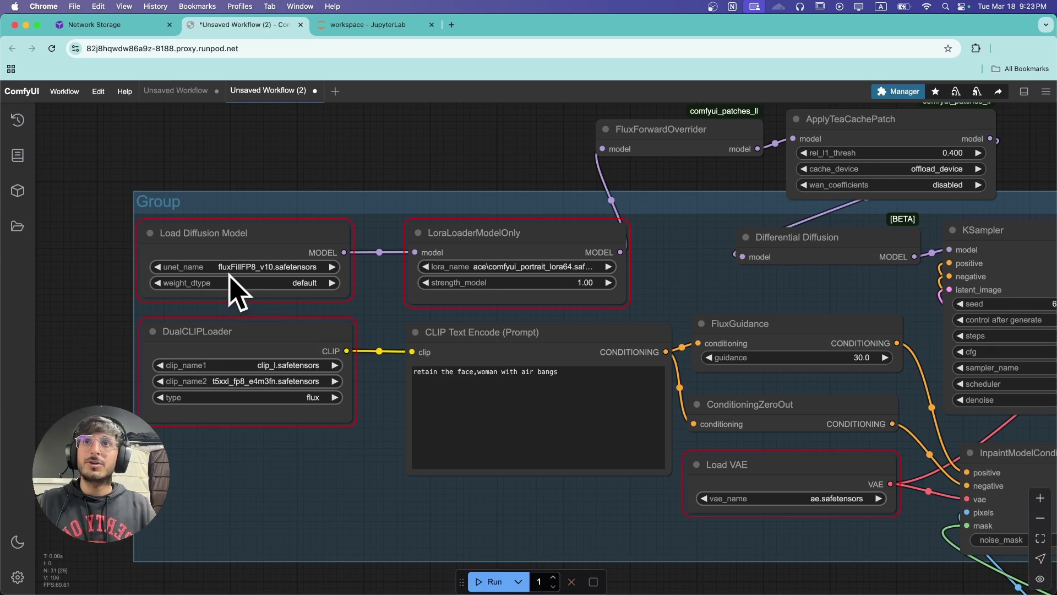
- Switch to JupyterLab and open the ComfyUI/models/diffusion_models folder in the file browser
{"action": "left_click", "coordinate": [355, 32]}
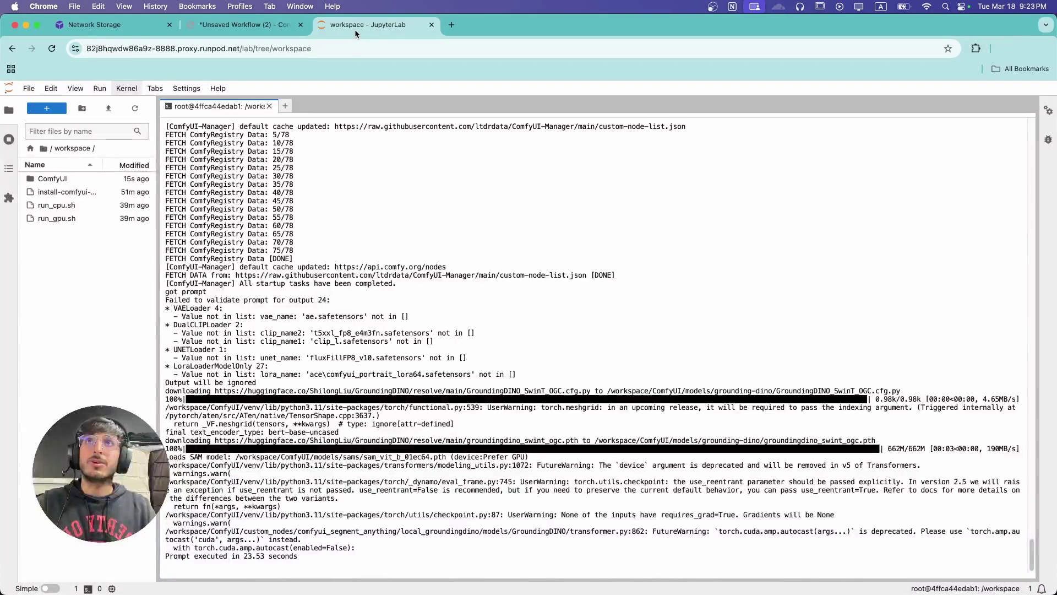
{"action": "left_click", "coordinate": [59, 181]}
{"action": "double_click", "coordinate": [59, 182]}
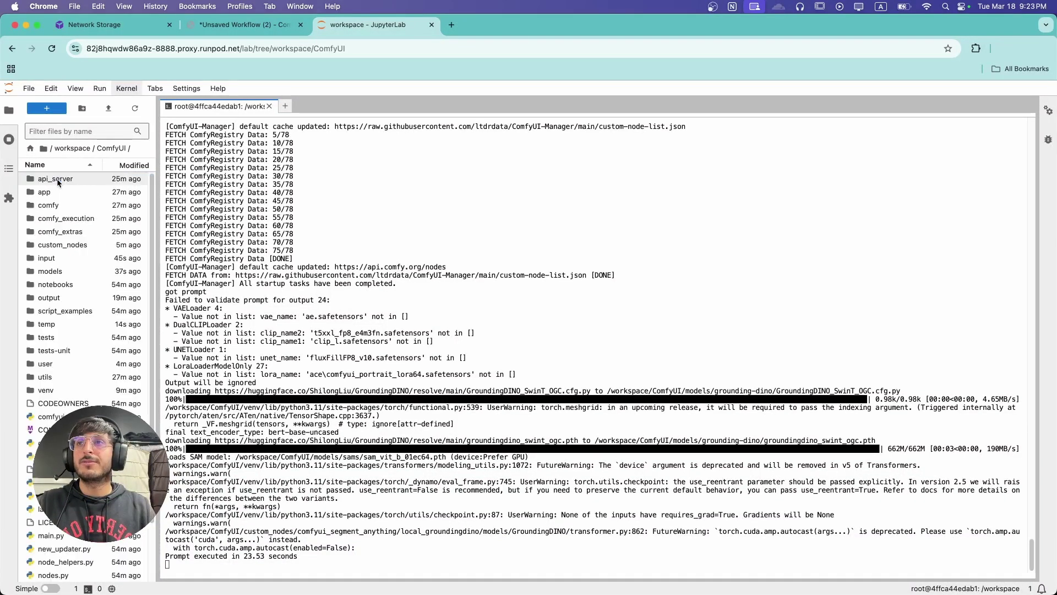
{"action": "left_click", "coordinate": [68, 271]}
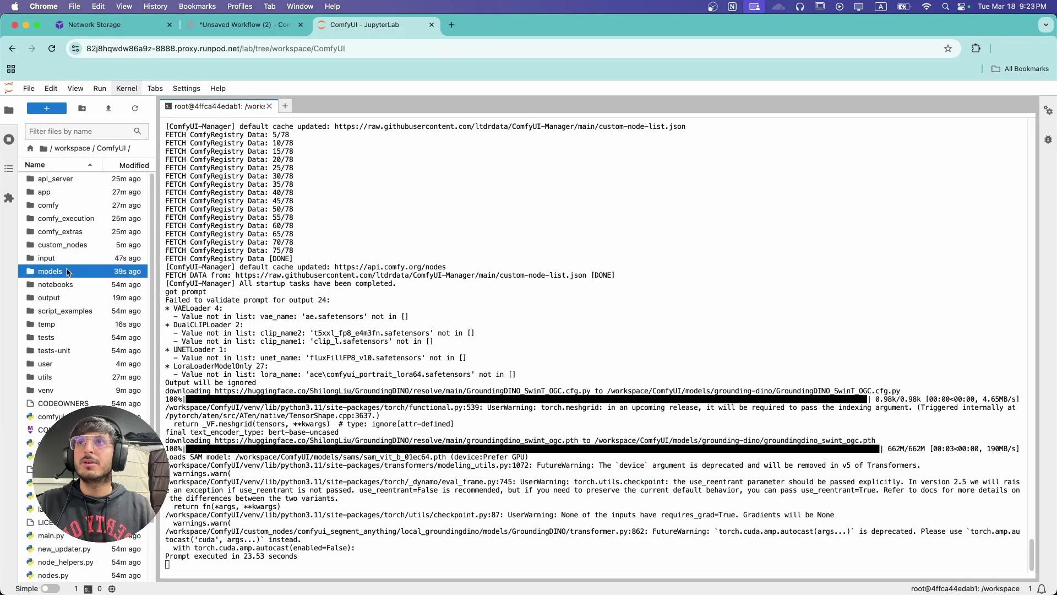
{"action": "double_click", "coordinate": [67, 271]}
{"action": "left_click", "coordinate": [72, 262]}
{"action": "double_click", "coordinate": [70, 263]}
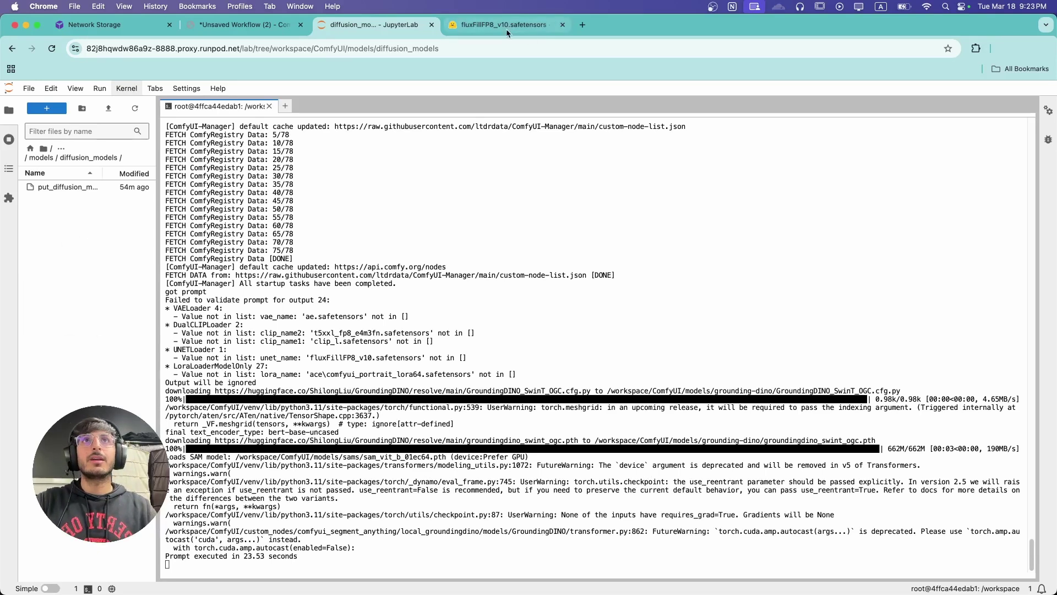
- Copy the download link address of fluxFillFP8_v10.safetensors from its Hugging Face page
{"action": "left_click", "coordinate": [507, 27]}
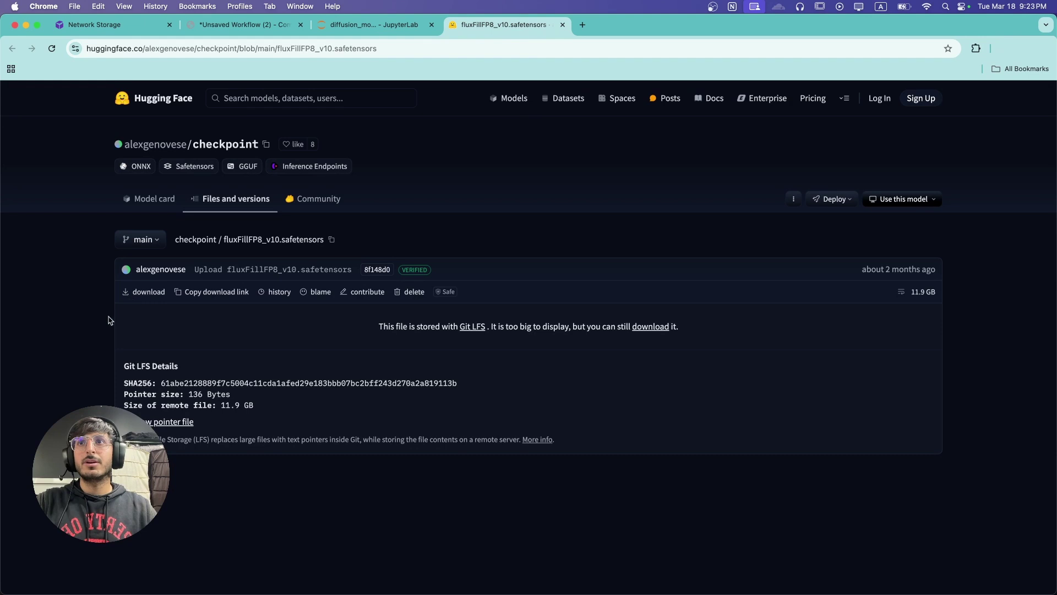
{"action": "left_click", "coordinate": [141, 292]}
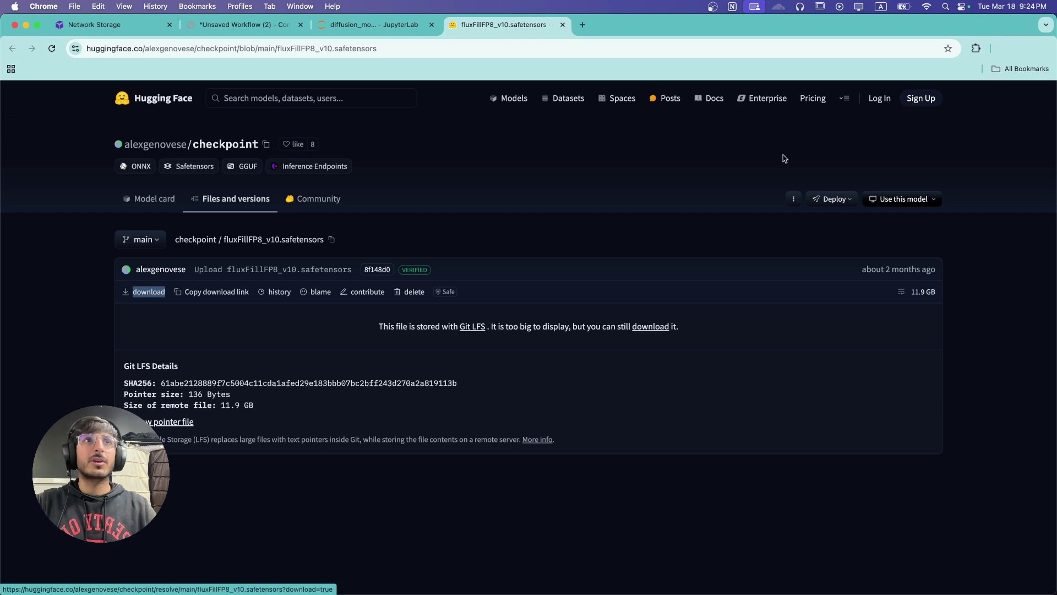
{"action": "right_click", "coordinate": [147, 296]}
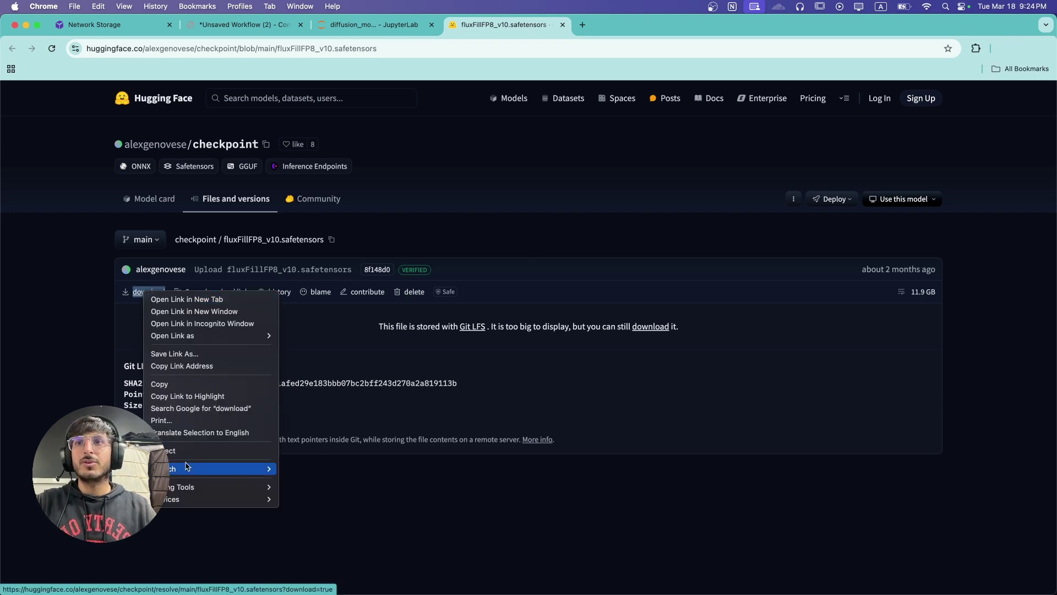
{"action": "left_click", "coordinate": [201, 366]}
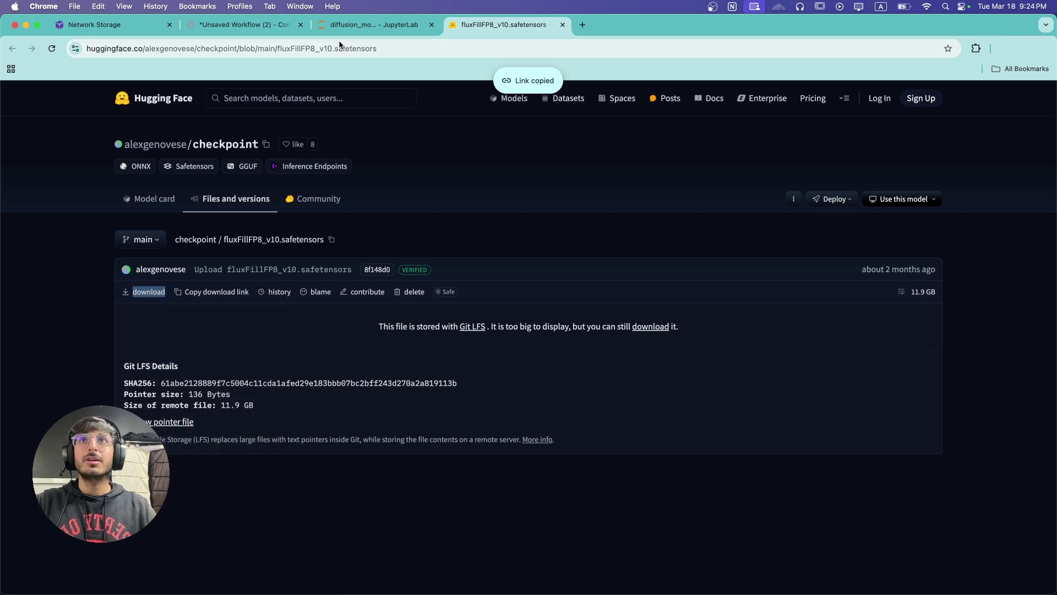
- Return to JupyterLab and open a new terminal in the diffusion_models folder
{"action": "left_click", "coordinate": [357, 29]}
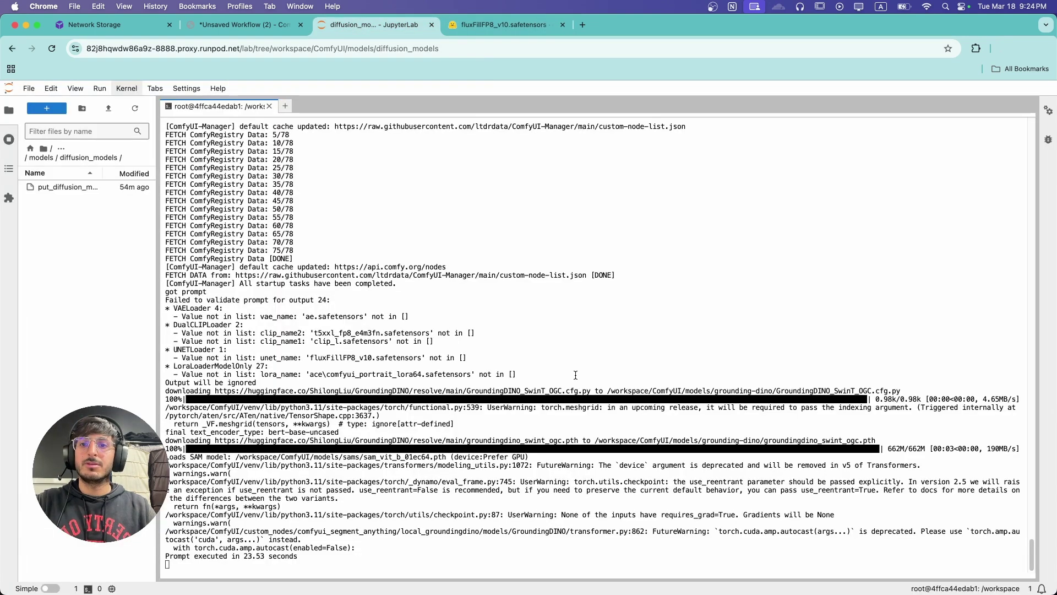
{"action": "left_click", "coordinate": [284, 108]}
{"action": "double_click", "coordinate": [275, 420]}
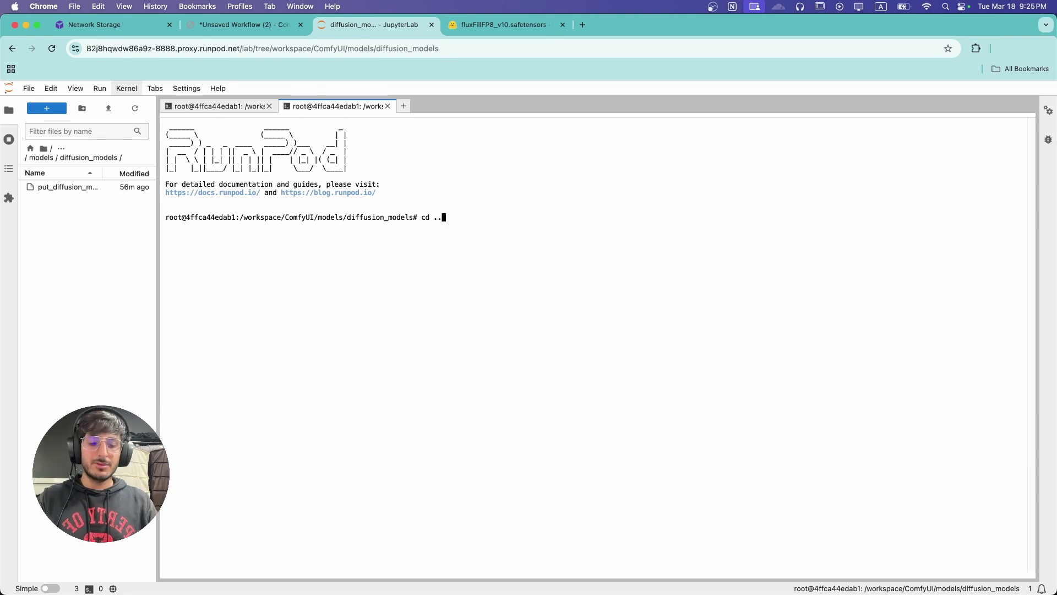
- Move the terminal up to the ComfyUI folder and back into models/diffusion_models
{"action": "key", "text": "Return"}
{"action": "type", "text": "cd .."}
{"action": "key", "text": "Return"}
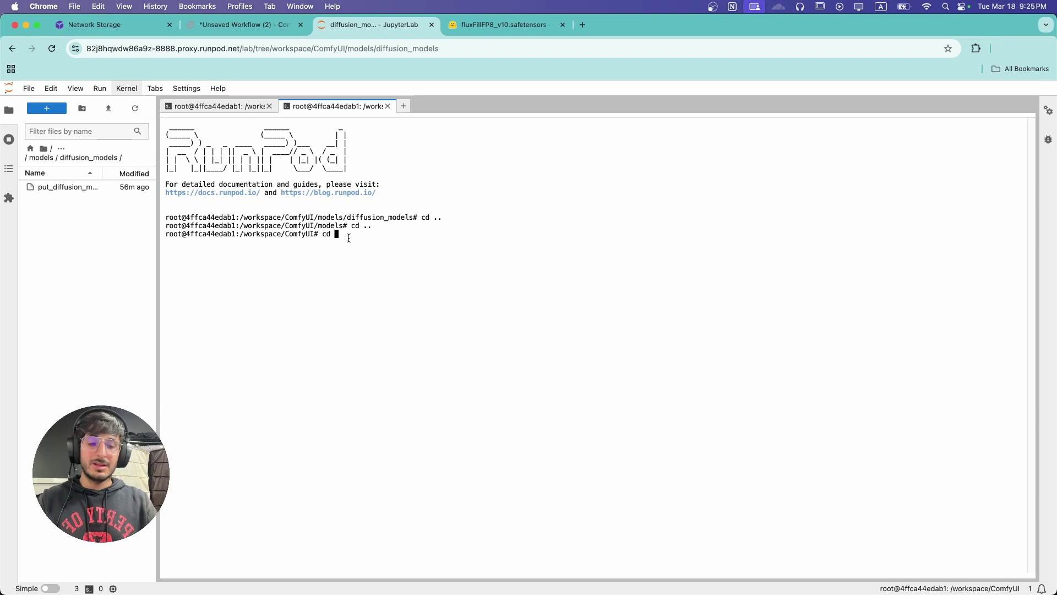
{"action": "type", "text": "els/diffus"}
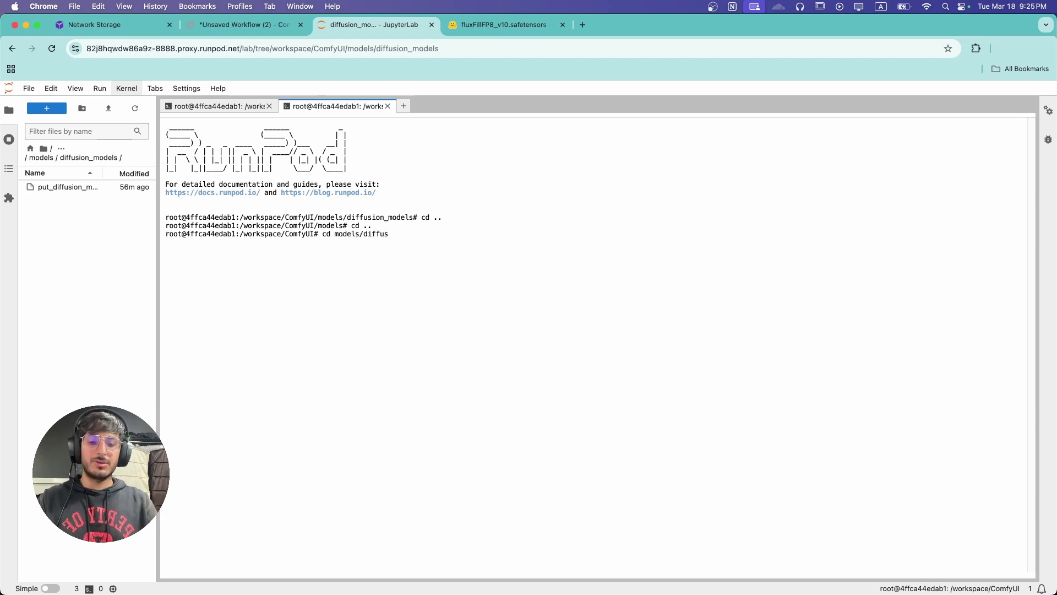
{"action": "type", "text": "io"}
{"action": "key", "text": "Tab"}
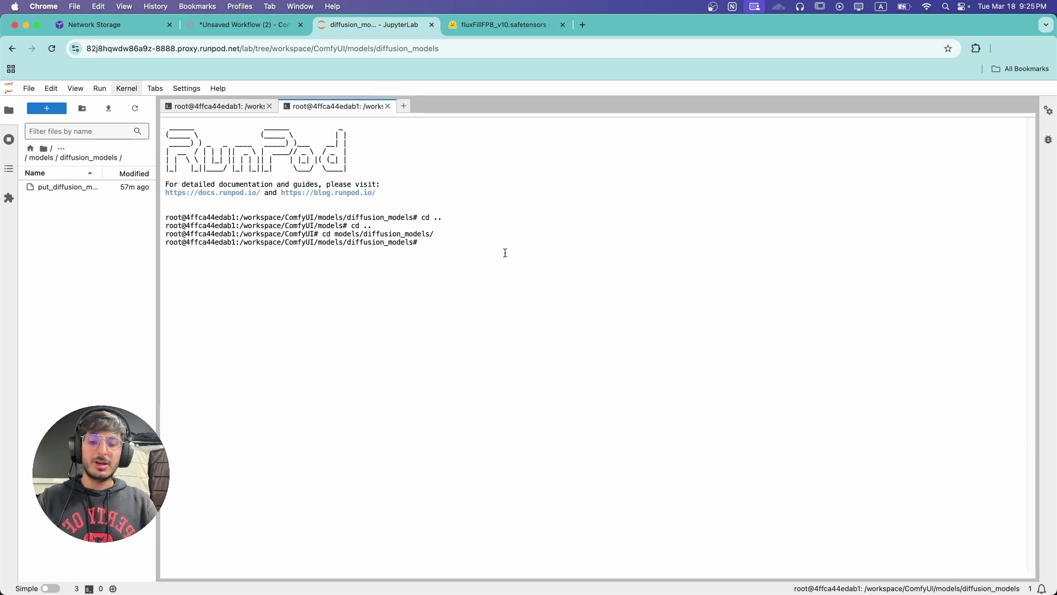
- Download fluxFillFP8_v10.safetensors into the diffusion_models folder with wget, using the copied Hugging Face link without its ?download=true suffix
{"action": "type", "text": "t"}
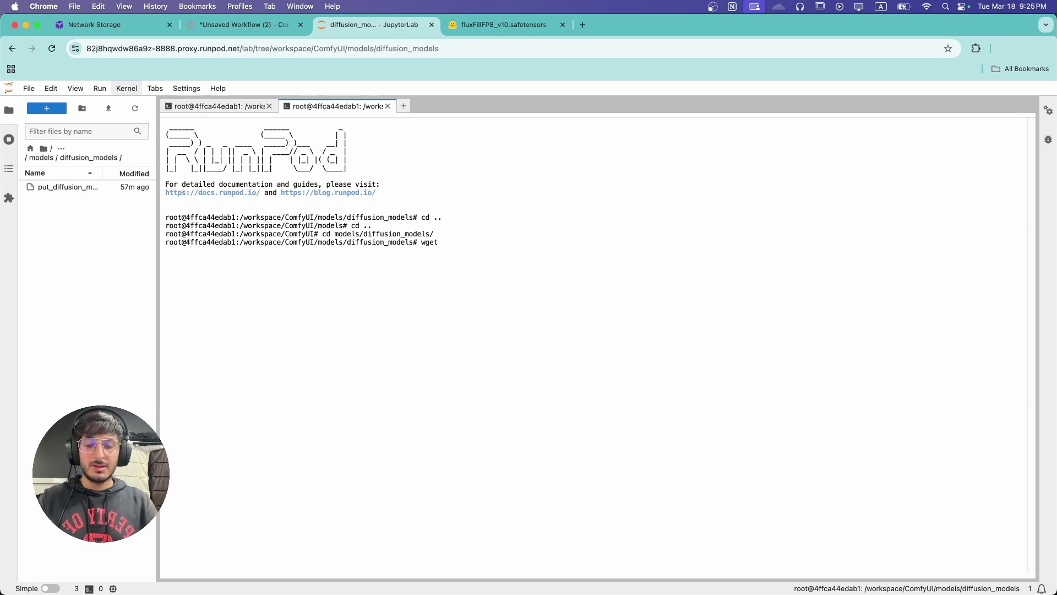
{"action": "key", "text": "super+v"}
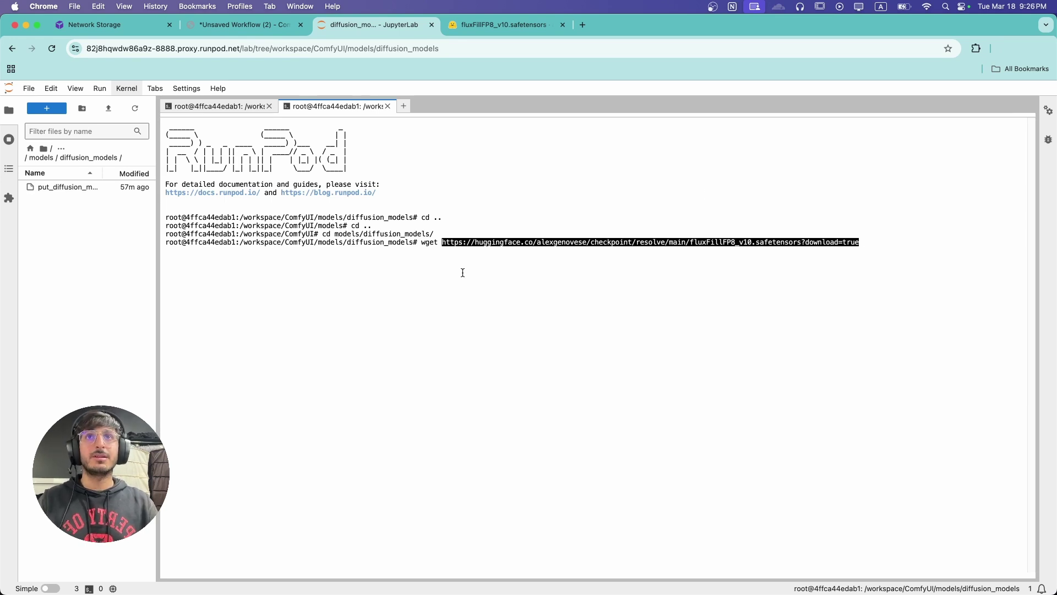
{"action": "left_click", "coordinate": [503, 26]}
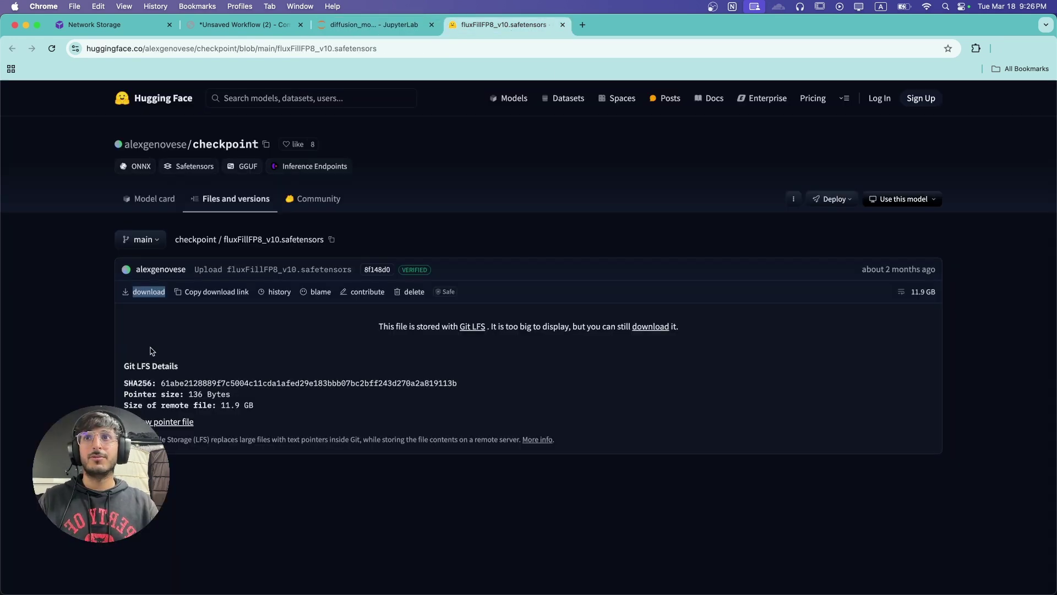
{"action": "key", "text": "super+alt+Left"}
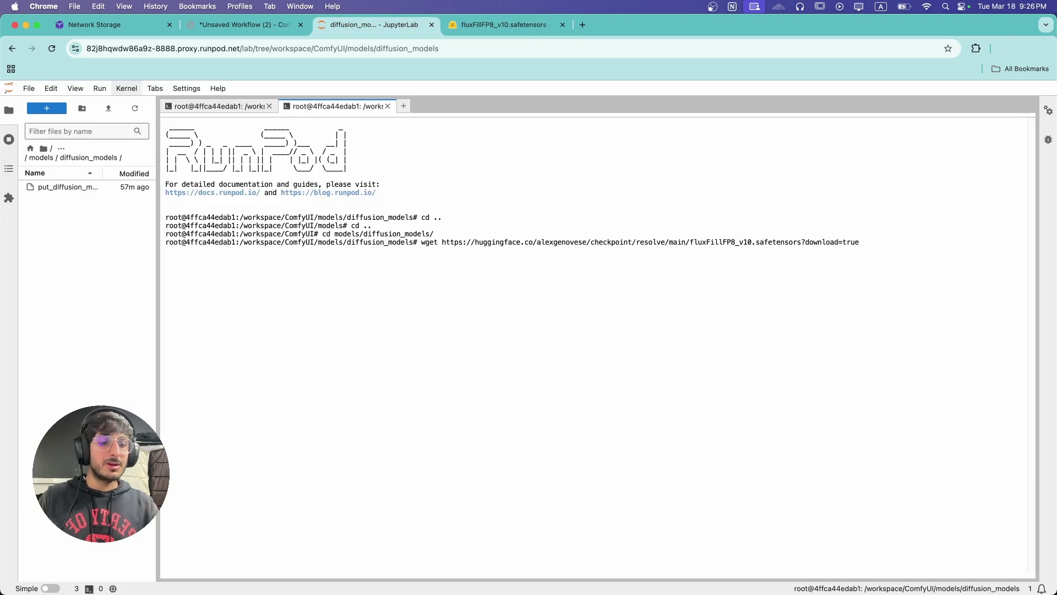
{"action": "key", "text": "BackSpace"}
{"action": "key", "text": "BackSpace"}
{"action": "key", "text": "BackSpace"}
{"action": "key", "text": "BackSpace"}
{"action": "key", "text": "BackSpace"}
{"action": "key", "text": "BackSpace"}
{"action": "key", "text": "BackSpace"}
{"action": "key", "text": "BackSpace"}
{"action": "key", "text": "BackSpace"}
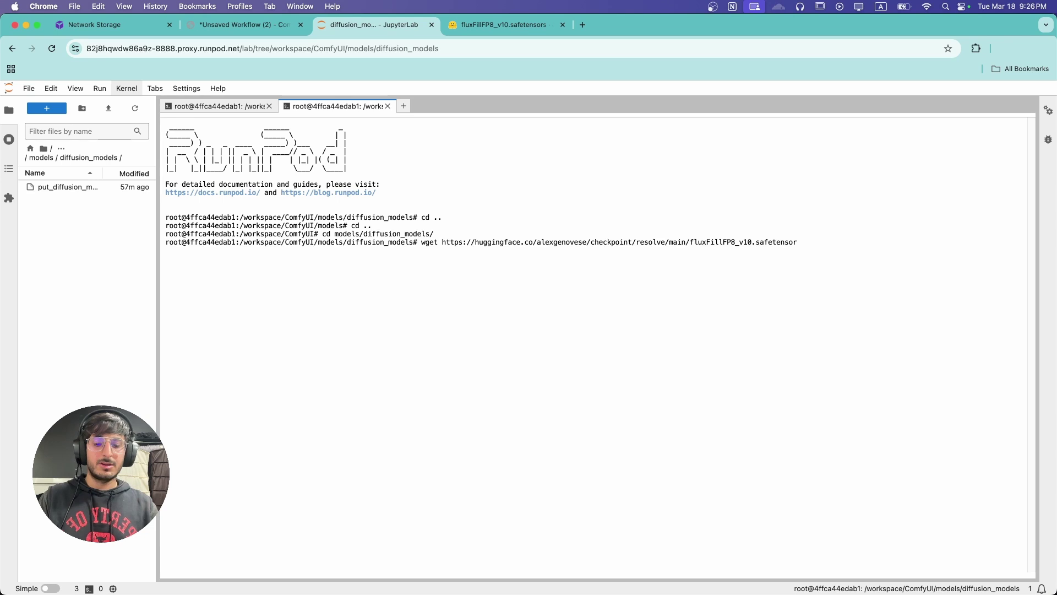
{"action": "type", "text": "s"}
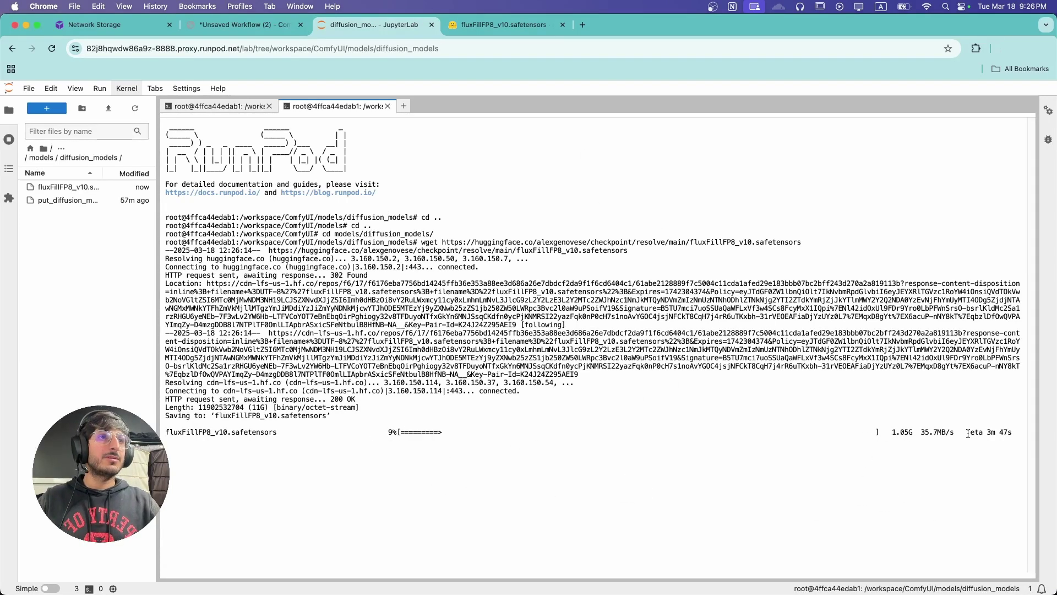
{"action": "left_click_drag", "start_coordinate": [968, 433], "coordinate": [1013, 435]}
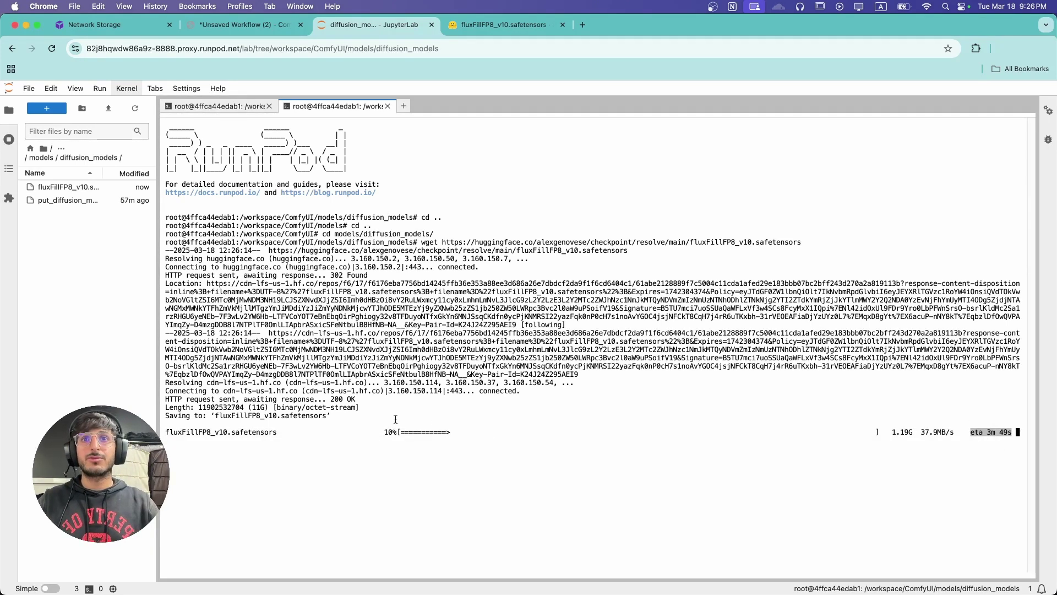
{"action": "left_click", "coordinate": [532, 436]}
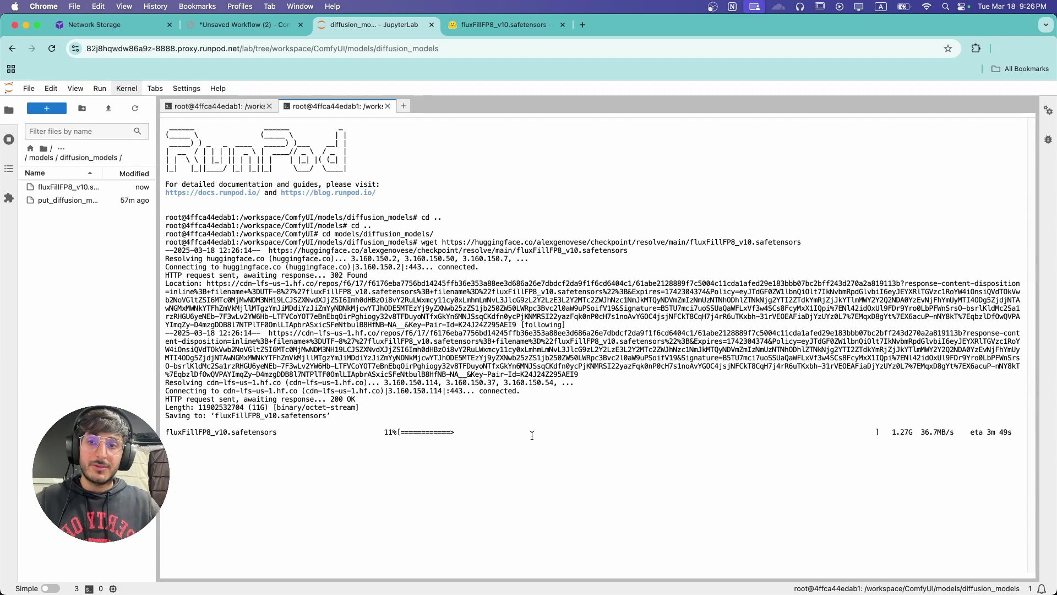
- Switch to the ComfyUI workflow and examine the flagged LoraLoaderModelOnly and DualCLIPLoader nodes
{"action": "left_click", "coordinate": [258, 26]}
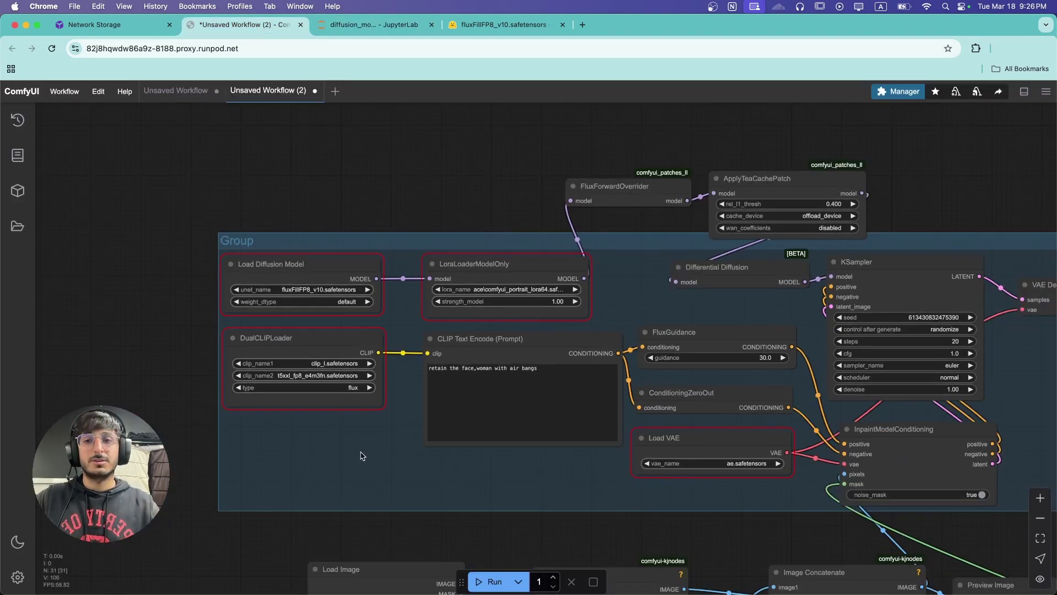
{"action": "scroll", "coordinate": [363, 455], "scroll_direction": "up", "scroll_amount": 1}
{"action": "left_click_drag", "start_coordinate": [527, 244], "coordinate": [523, 244]}
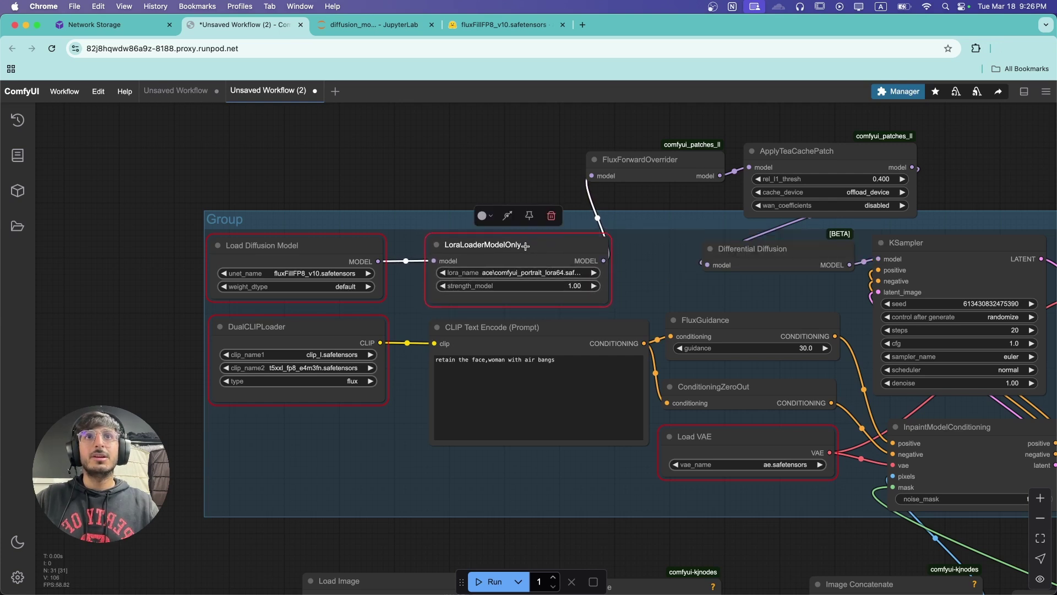
{"action": "left_click", "coordinate": [483, 177]}
{"action": "left_click", "coordinate": [329, 328]}
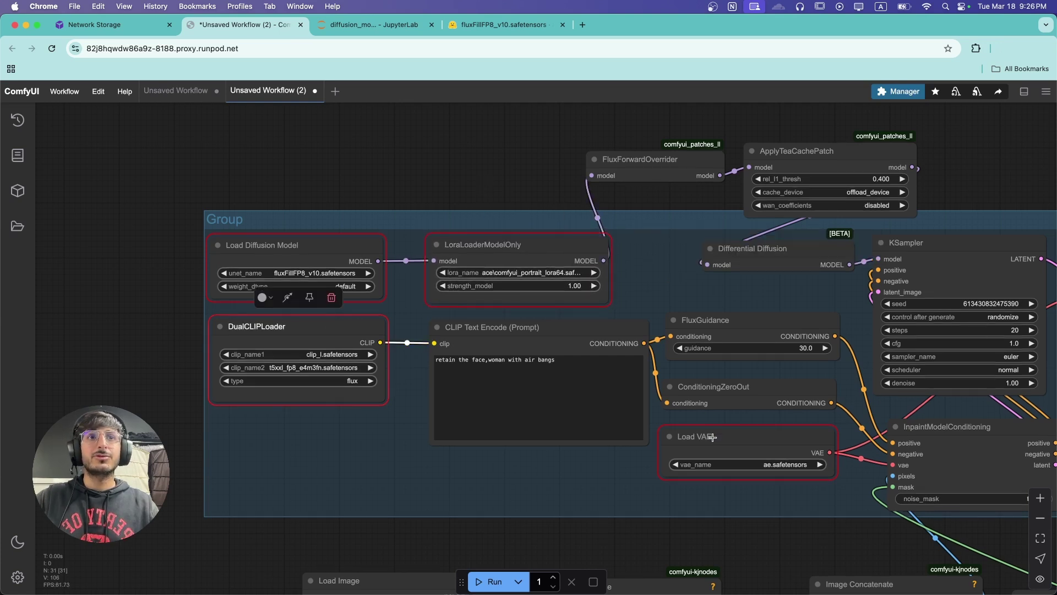
- View the external models list in ComfyUI Manager's Model Manager and close the manager
{"action": "left_click", "coordinate": [898, 91]}
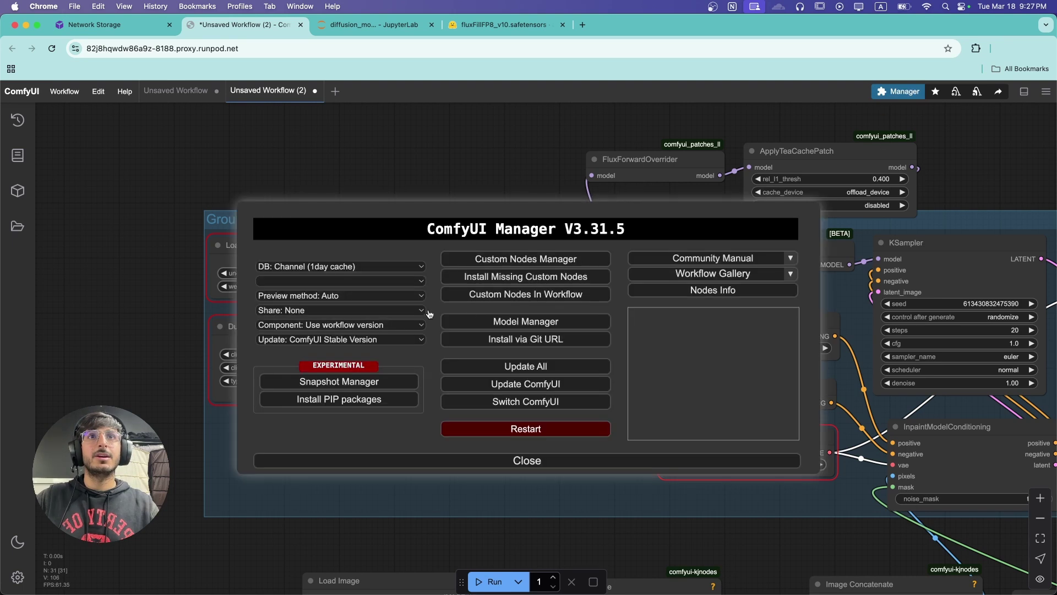
{"action": "left_click", "coordinate": [534, 318]}
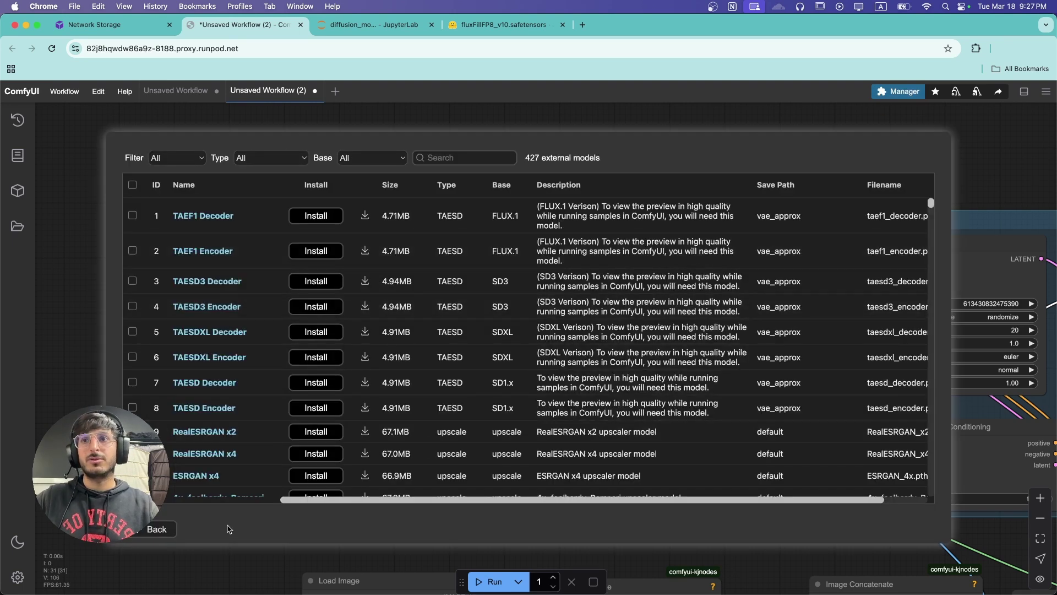
{"action": "left_click", "coordinate": [157, 530]}
{"action": "left_click", "coordinate": [564, 462]}
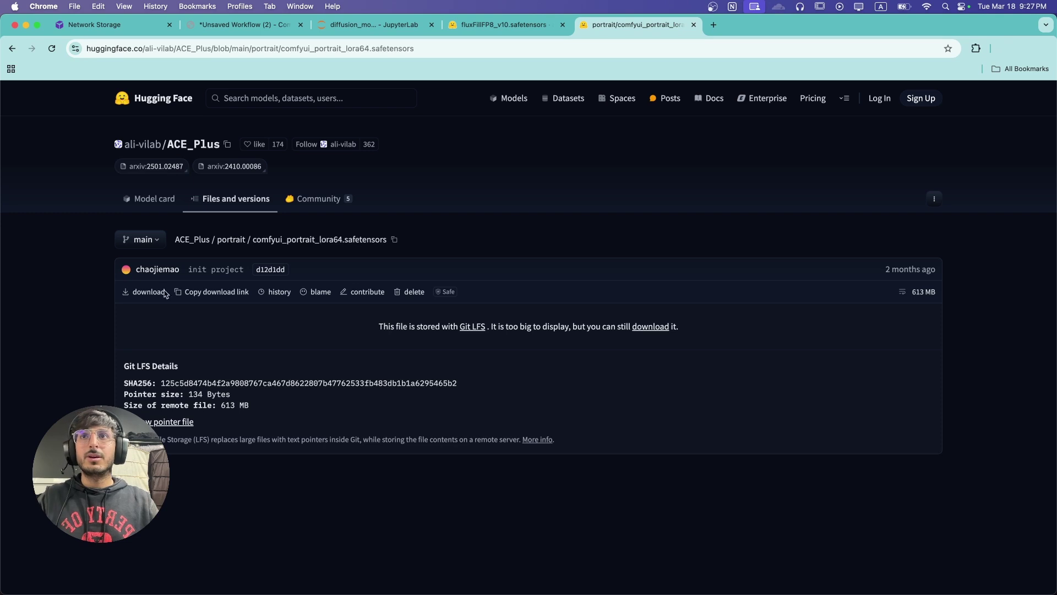
- Copy the download link address of comfyui_portrait_lora64.safetensors from its Hugging Face page and return to JupyterLab
{"action": "right_click", "coordinate": [147, 294]}
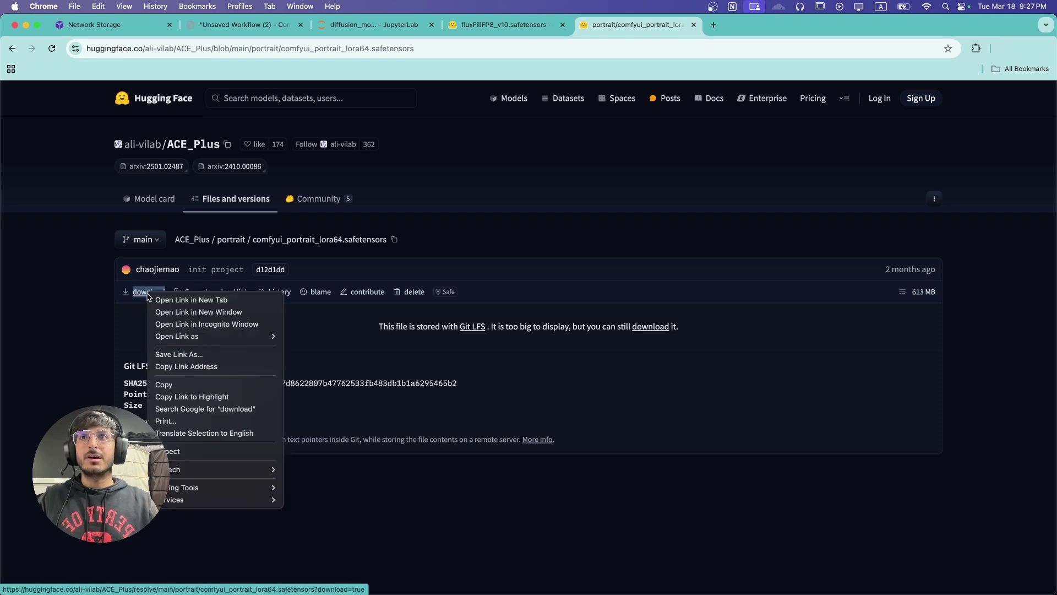
{"action": "left_click", "coordinate": [187, 366]}
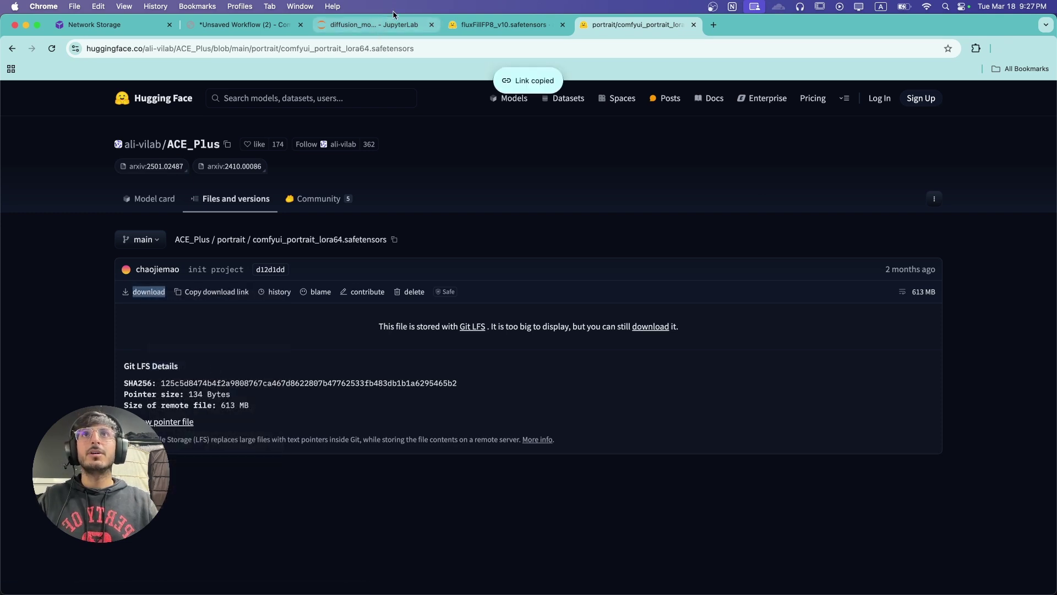
{"action": "left_click", "coordinate": [386, 26]}
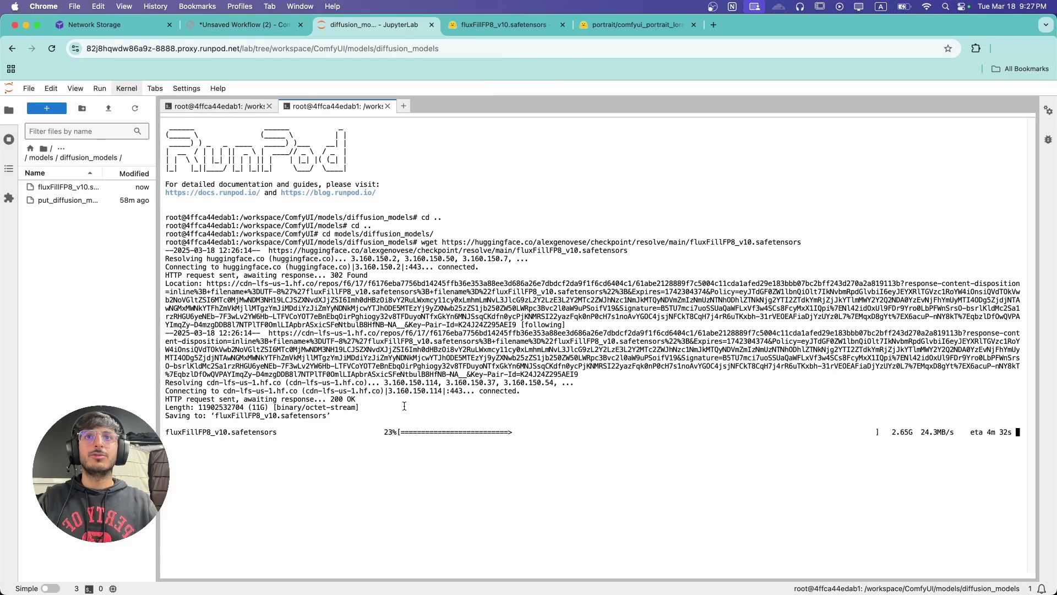
{"action": "left_click", "coordinate": [636, 26]}
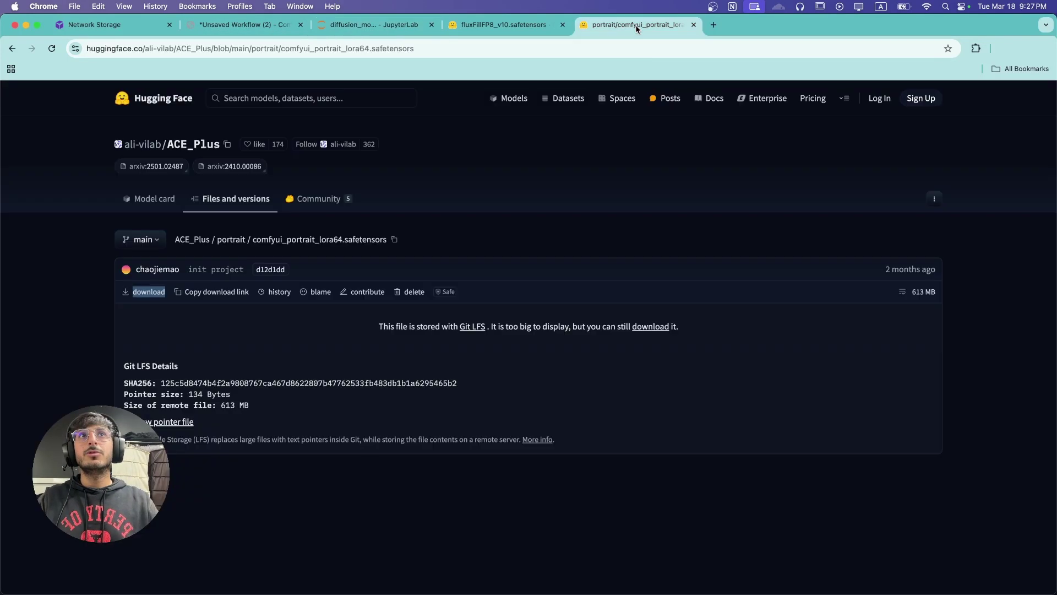
{"action": "left_click", "coordinate": [374, 25]}
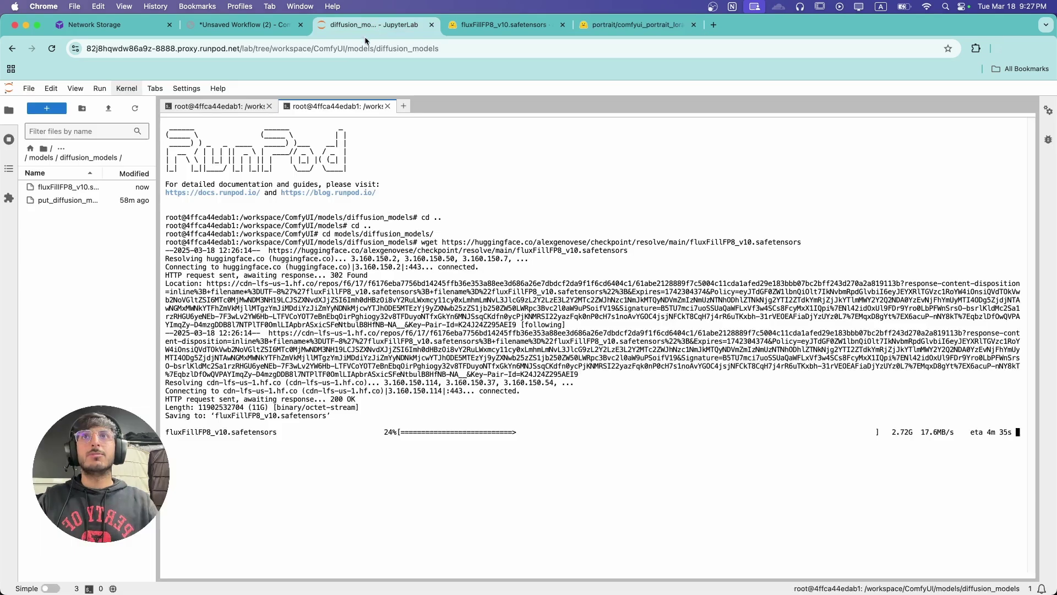
- Open a new terminal in the ComfyUI/models folder and change into the loras directory
{"action": "left_click", "coordinate": [40, 158]}
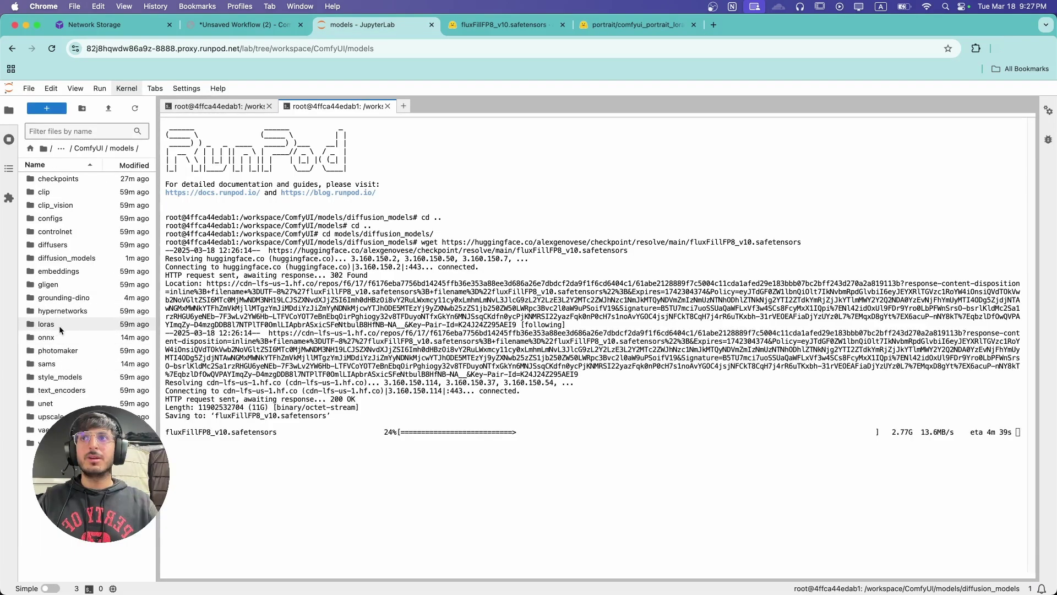
{"action": "left_click", "coordinate": [405, 106]}
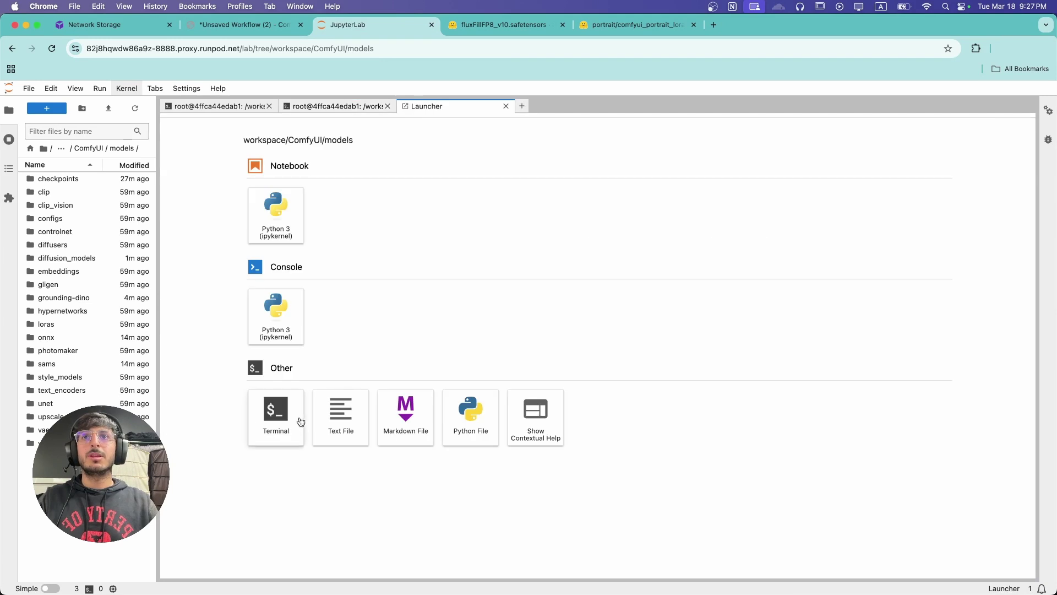
{"action": "left_click_drag", "start_coordinate": [300, 420], "coordinate": [249, 425]}
{"action": "left_click", "coordinate": [252, 423]}
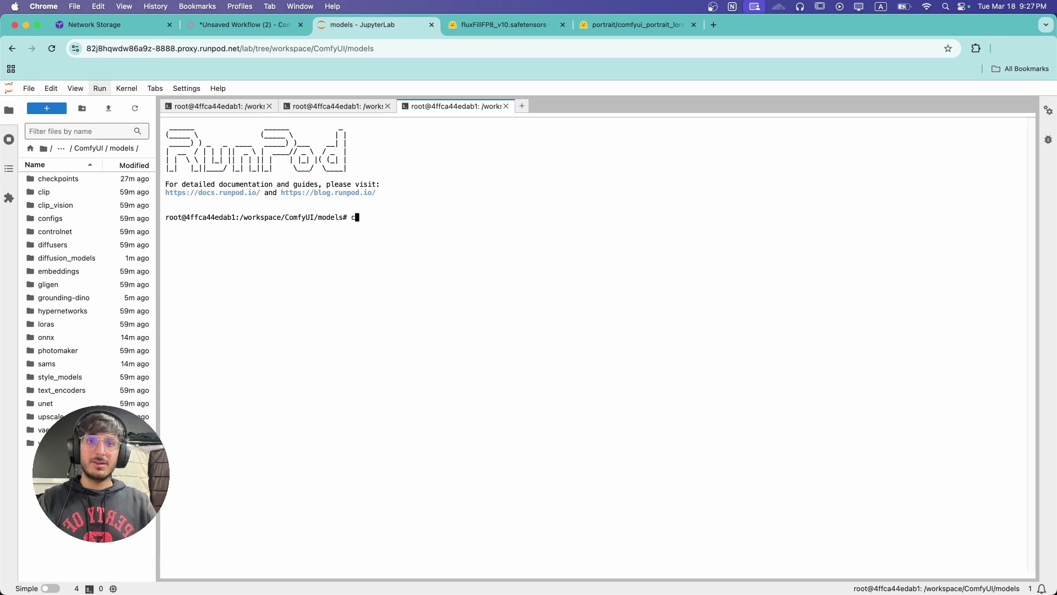
{"action": "type", "text": "cd loras/"}
{"action": "key", "text": "Return"}
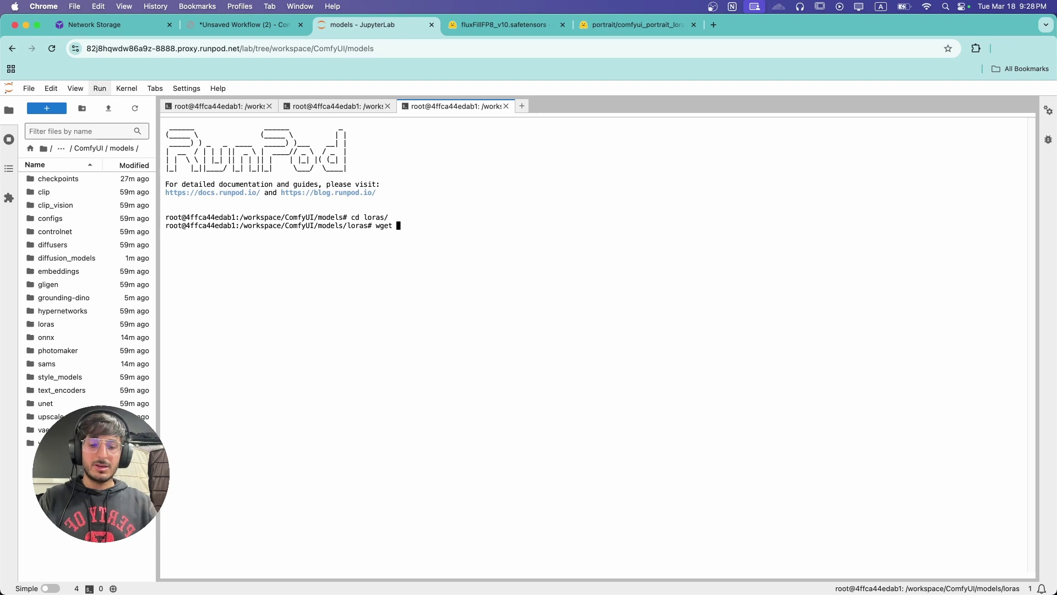
- Download comfyui_portrait_lora64.safetensors into the loras folder with wget, removing ?download=true from the pasted link
{"action": "type", "text": "wget"}
{"action": "key", "text": "super+v"}
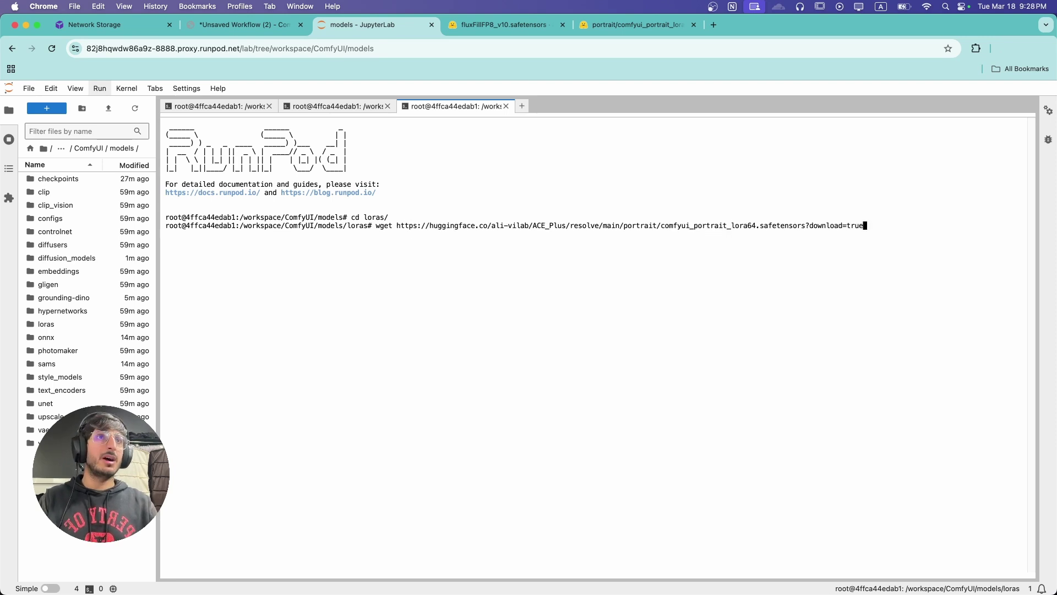
{"action": "key", "text": "BackSpace"}
{"action": "key", "text": "BackSpace"}
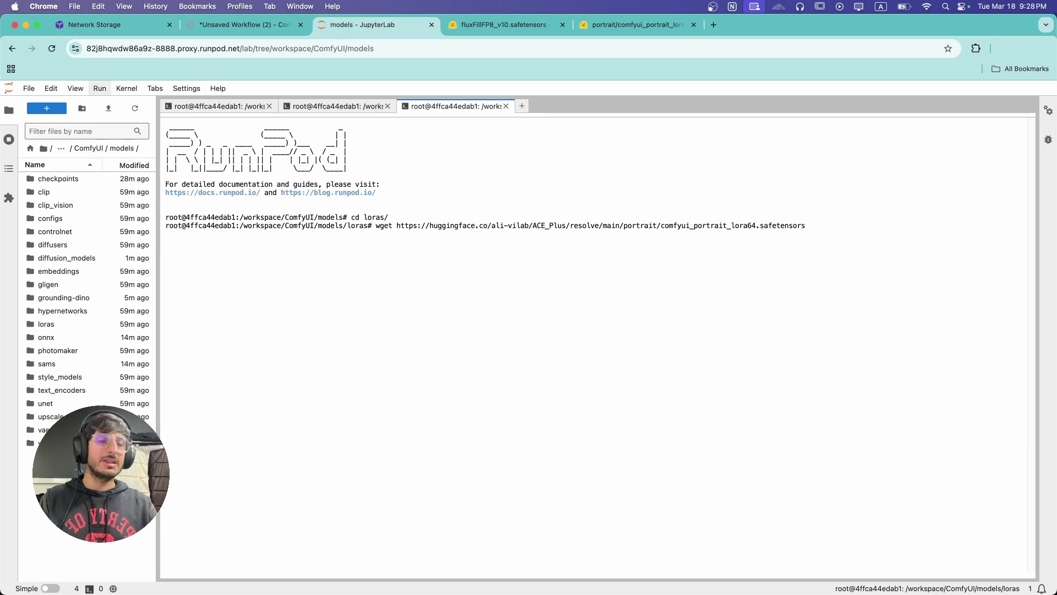
{"action": "key", "text": "Return"}
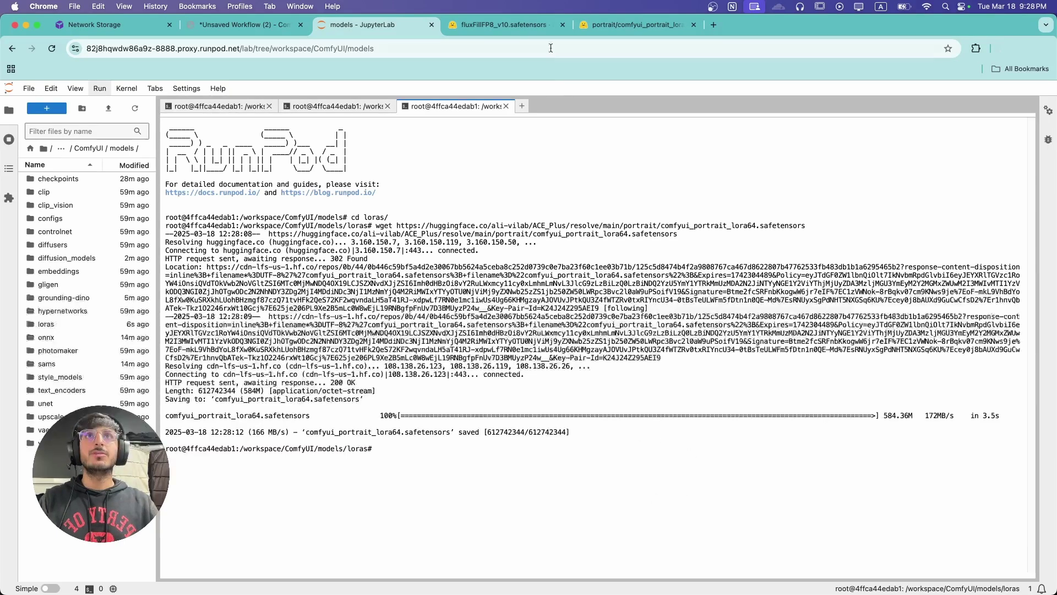
- Check the fluxFillFP8_v10.safetensors download in its terminal, switch to ComfyUI and refresh the node definitions
{"action": "left_click", "coordinate": [336, 106]}
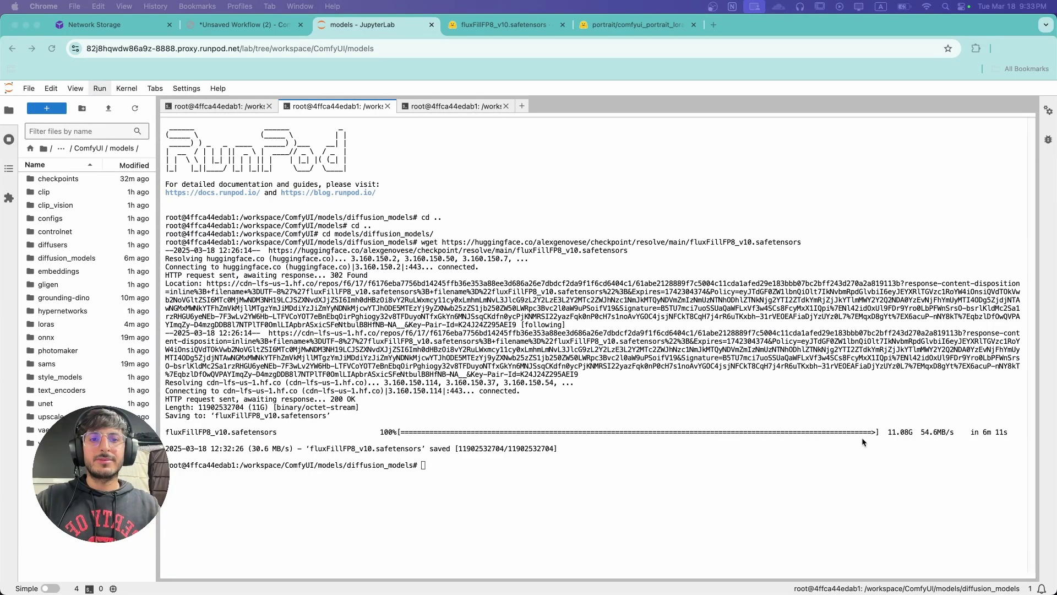
{"action": "left_click", "coordinate": [507, 353]}
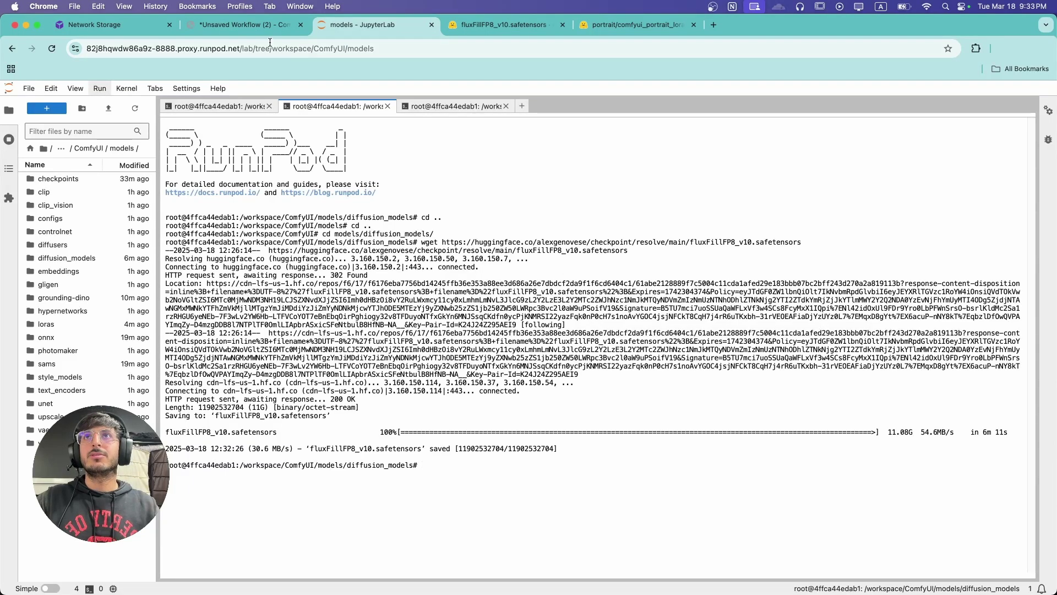
{"action": "left_click", "coordinate": [237, 26]}
{"action": "scroll", "coordinate": [449, 150], "scroll_direction": "down", "scroll_amount": 5}
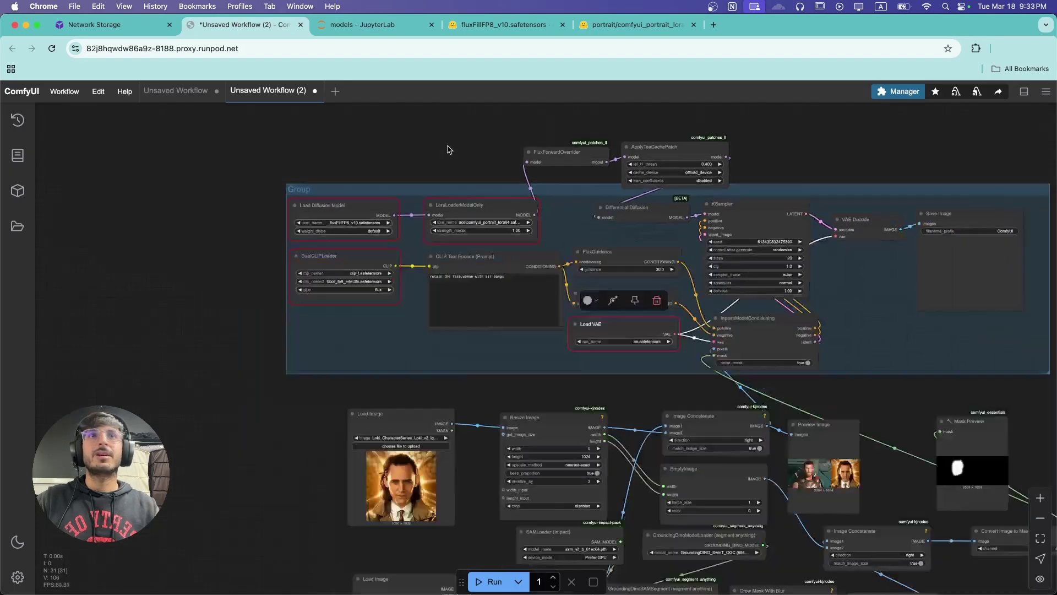
{"action": "left_click_drag", "start_coordinate": [448, 149], "coordinate": [327, 127]}
{"action": "scroll", "coordinate": [402, 110], "scroll_direction": "up", "scroll_amount": 2}
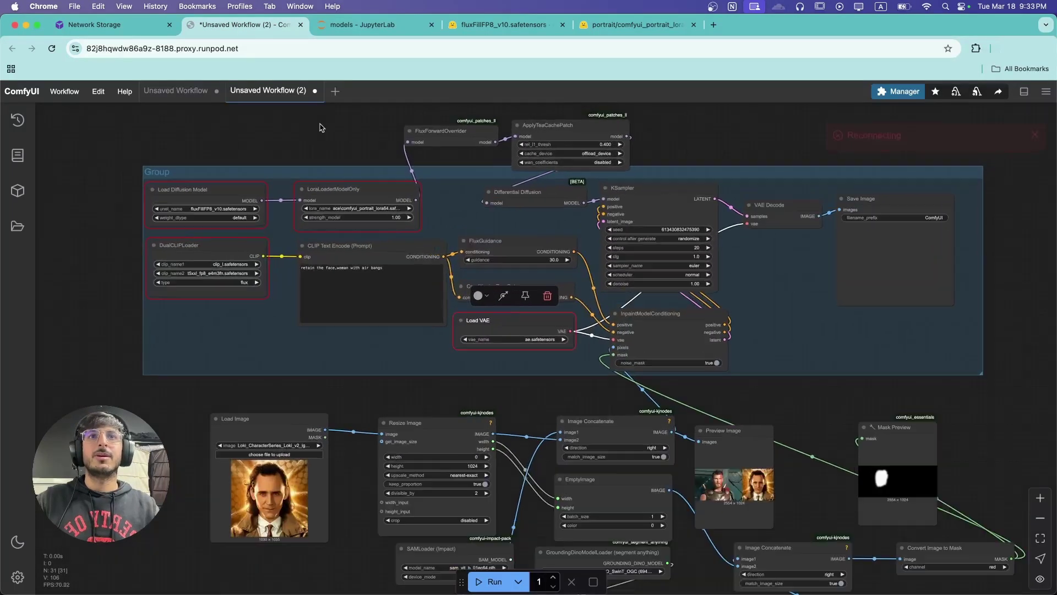
{"action": "left_click", "coordinate": [103, 96]}
{"action": "left_click", "coordinate": [112, 157]}
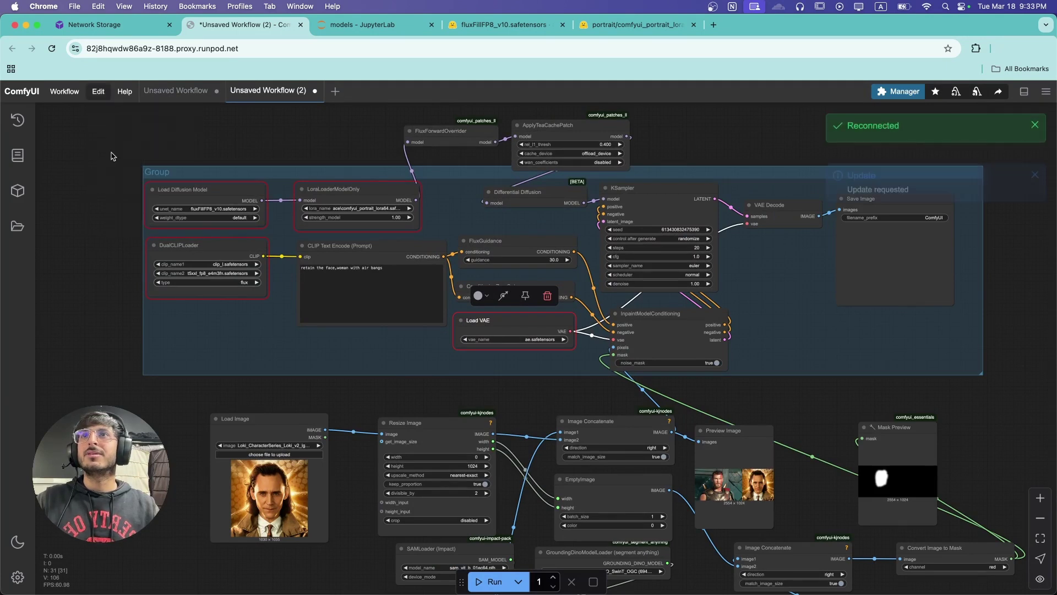
{"action": "scroll", "coordinate": [179, 195], "scroll_direction": "up", "scroll_amount": 5}
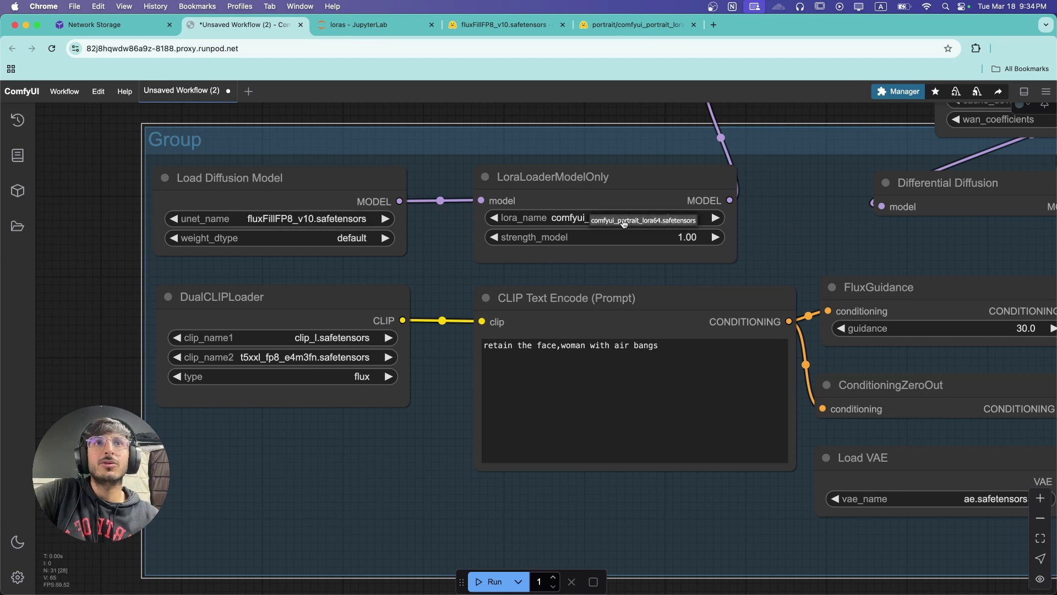
- Find ae.saf in the Manager's model list and install the FLUX.1 VAE model (ae.safetensors)
{"action": "scroll", "coordinate": [618, 236], "scroll_direction": "down", "scroll_amount": 3}
{"action": "scroll", "coordinate": [594, 296], "scroll_direction": "right", "scroll_amount": 3}
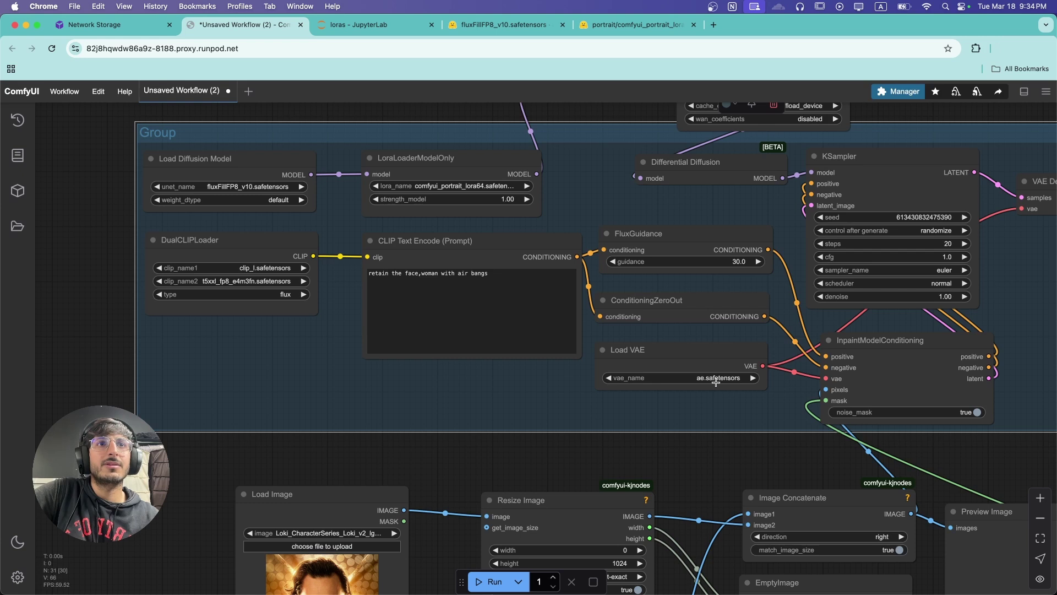
{"action": "left_click", "coordinate": [898, 92]}
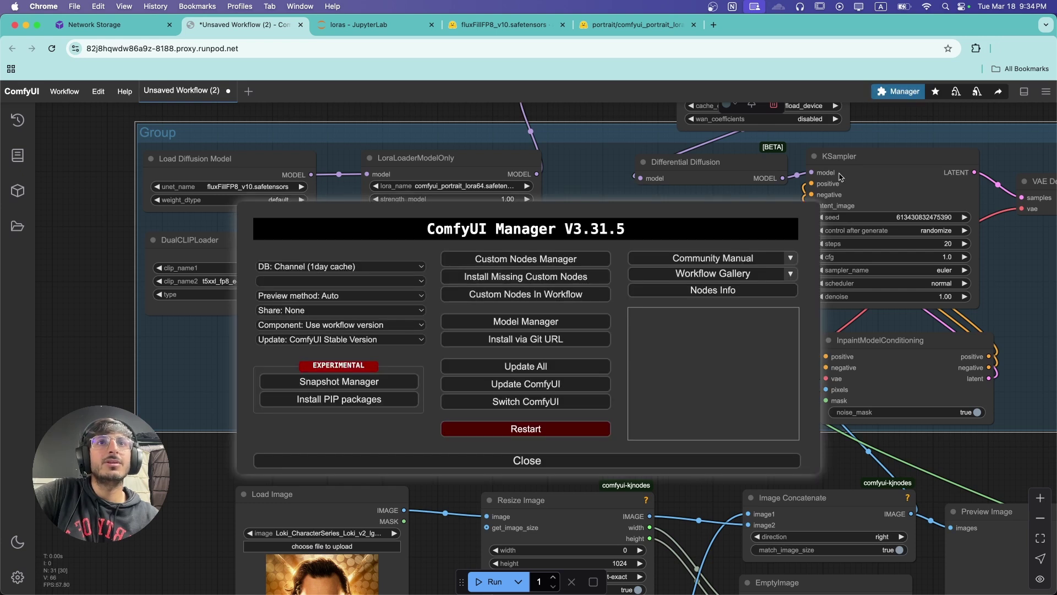
{"action": "left_click", "coordinate": [541, 329]}
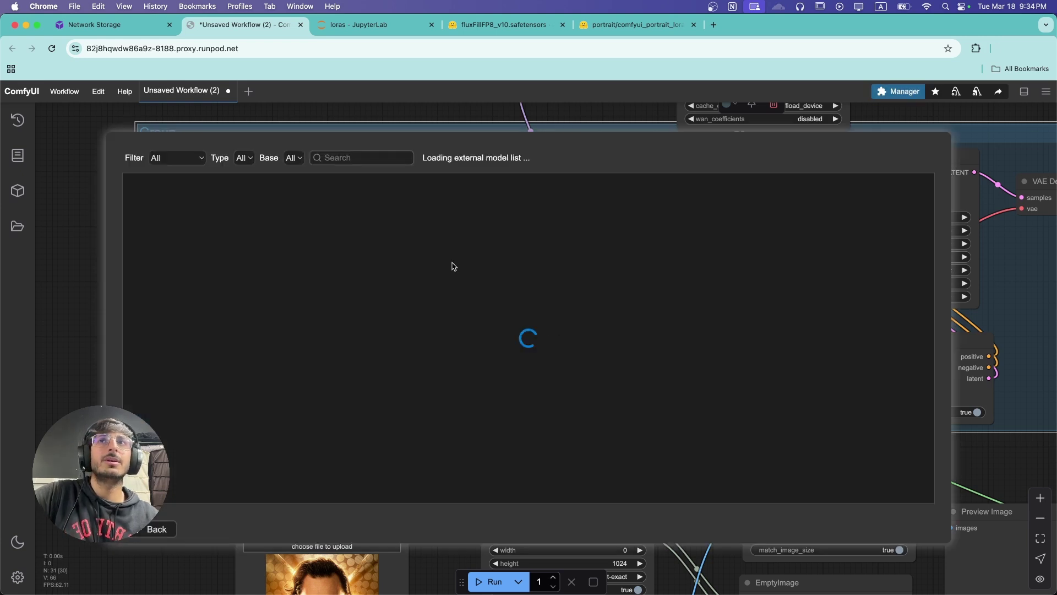
{"action": "type", "text": "ae.saf"}
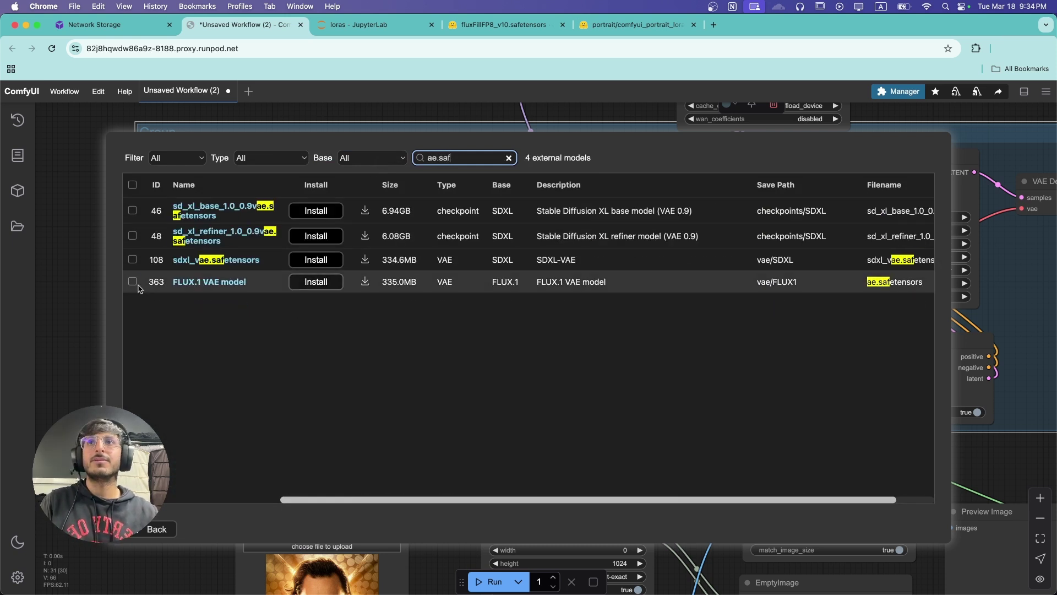
{"action": "left_click", "coordinate": [312, 288]}
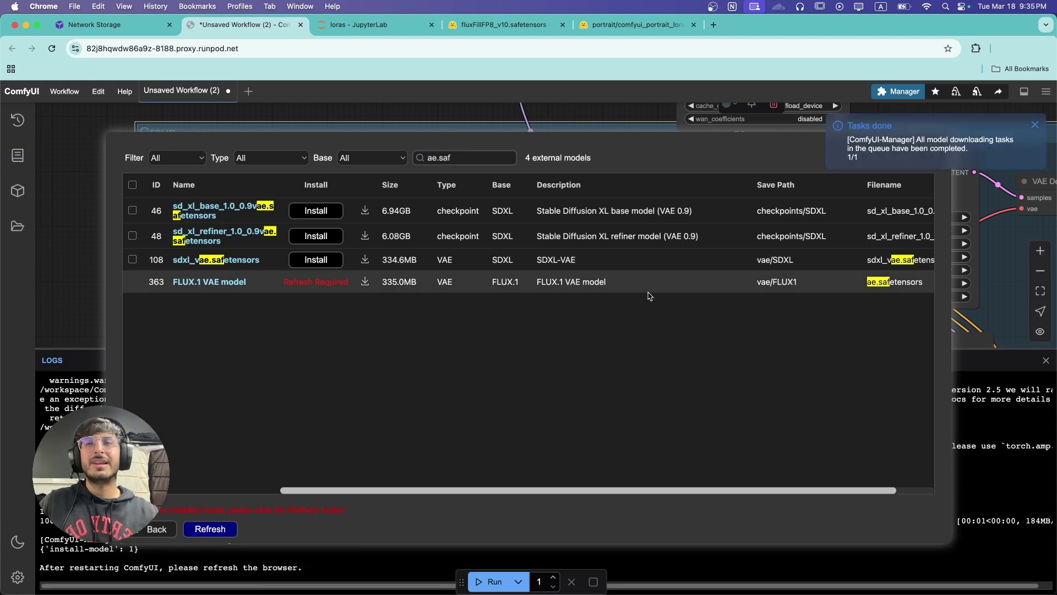
- Search the model list for t5xxl and install the comfyanonymous/flux_text_encoders t5xxl (fp8_e4m3fn) model
{"action": "double_click", "coordinate": [504, 157]}
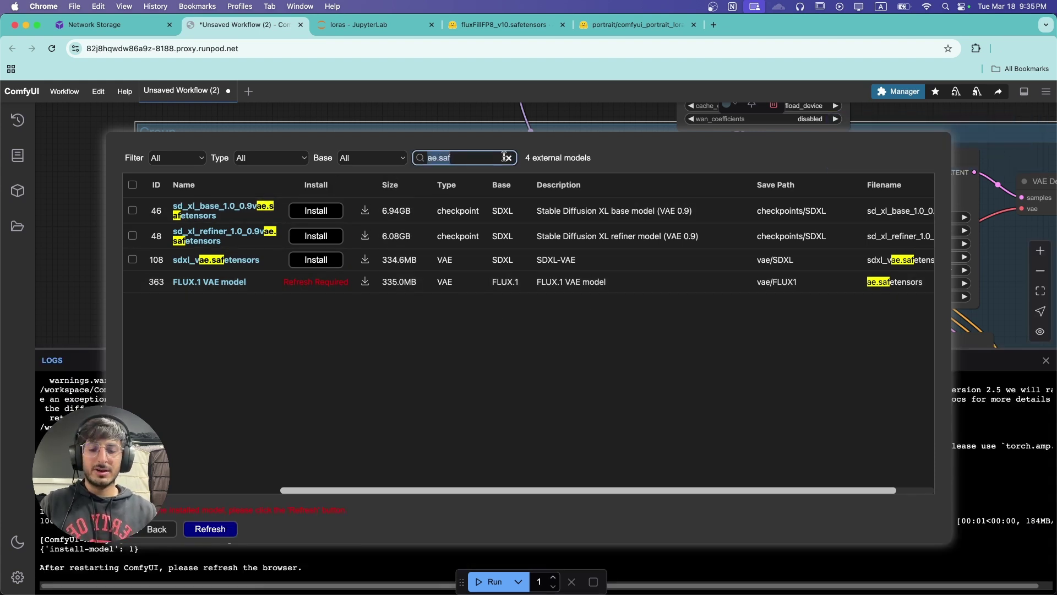
{"action": "type", "text": "t5xx"}
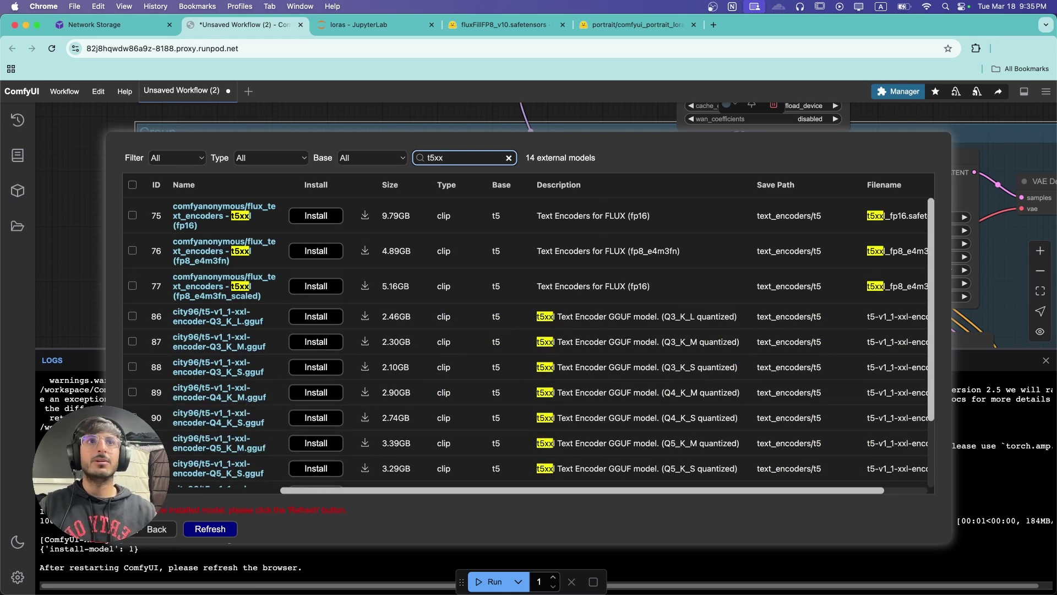
{"action": "type", "text": "l"}
{"action": "left_click", "coordinate": [322, 252]}
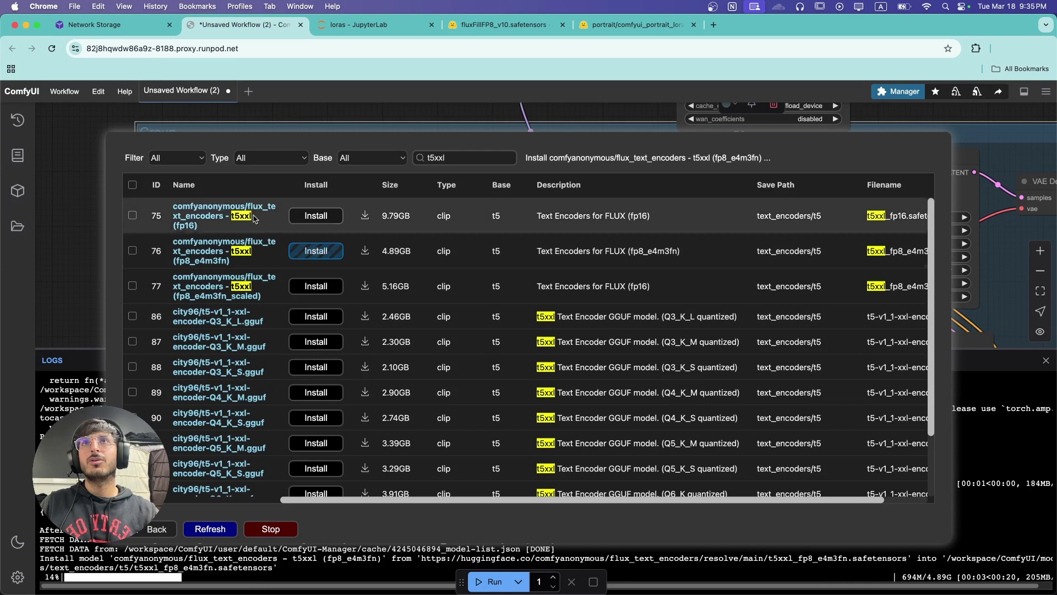
- Switch to JupyterLab, check the t5xxl download in the terminal running ComfyUI, and return to ComfyUI
{"action": "left_click", "coordinate": [376, 30]}
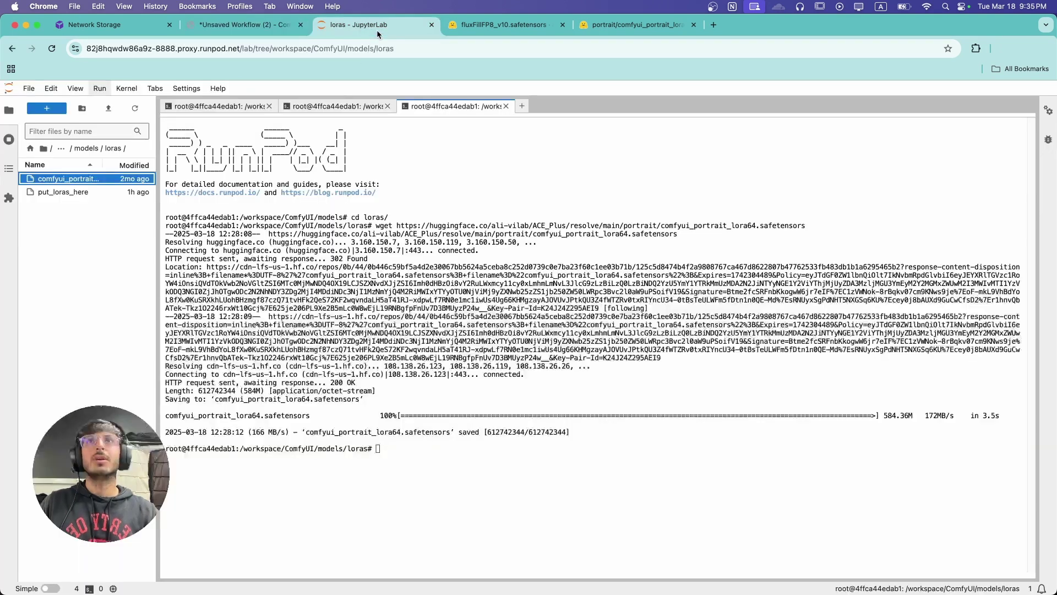
{"action": "left_click", "coordinate": [220, 106]}
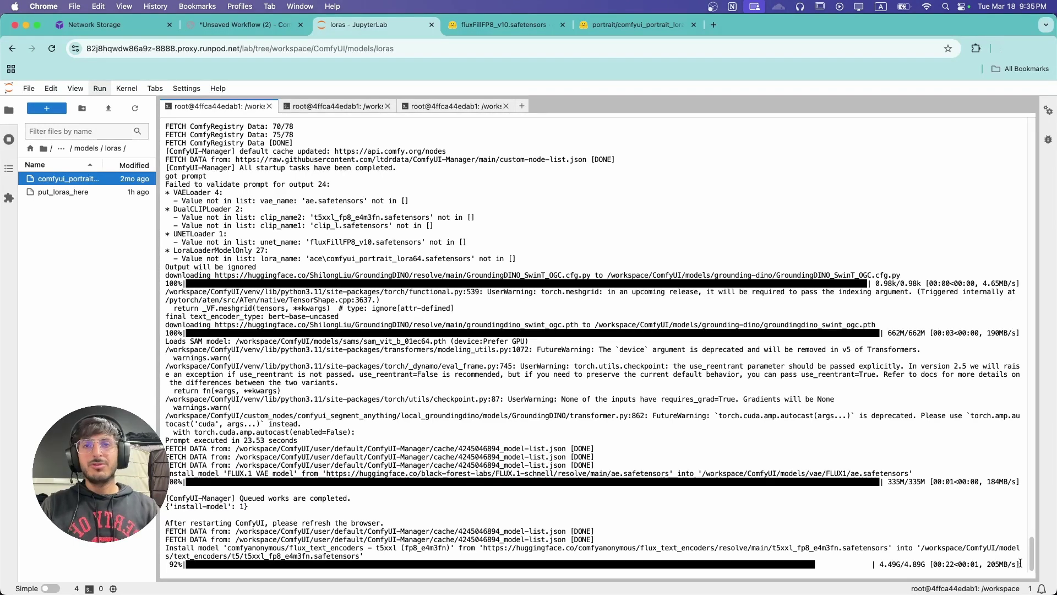
{"action": "left_click_drag", "start_coordinate": [871, 565], "coordinate": [433, 423]}
{"action": "left_click", "coordinate": [529, 414]}
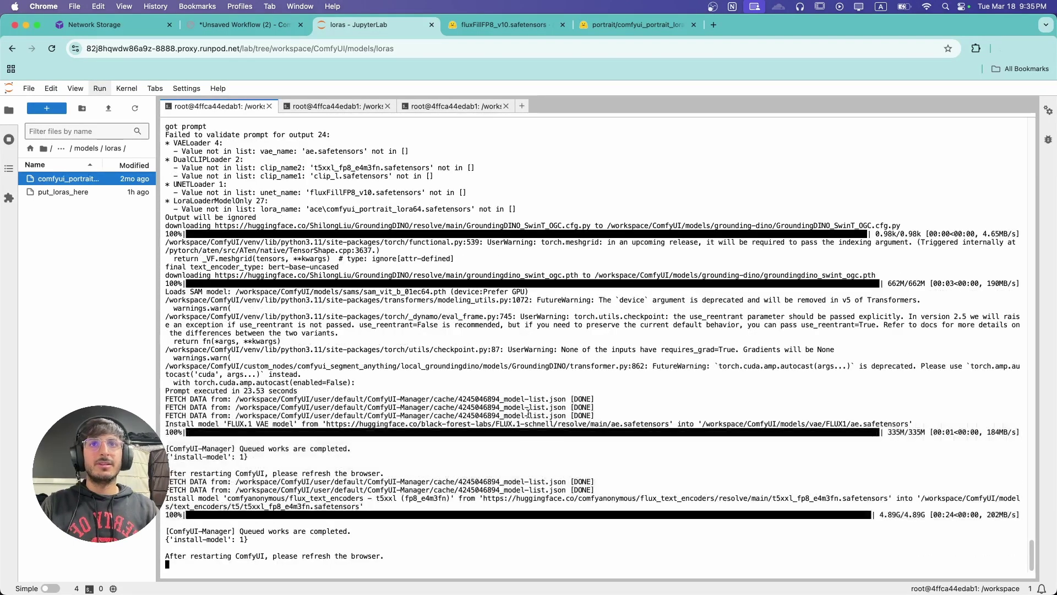
{"action": "left_click", "coordinate": [237, 24]}
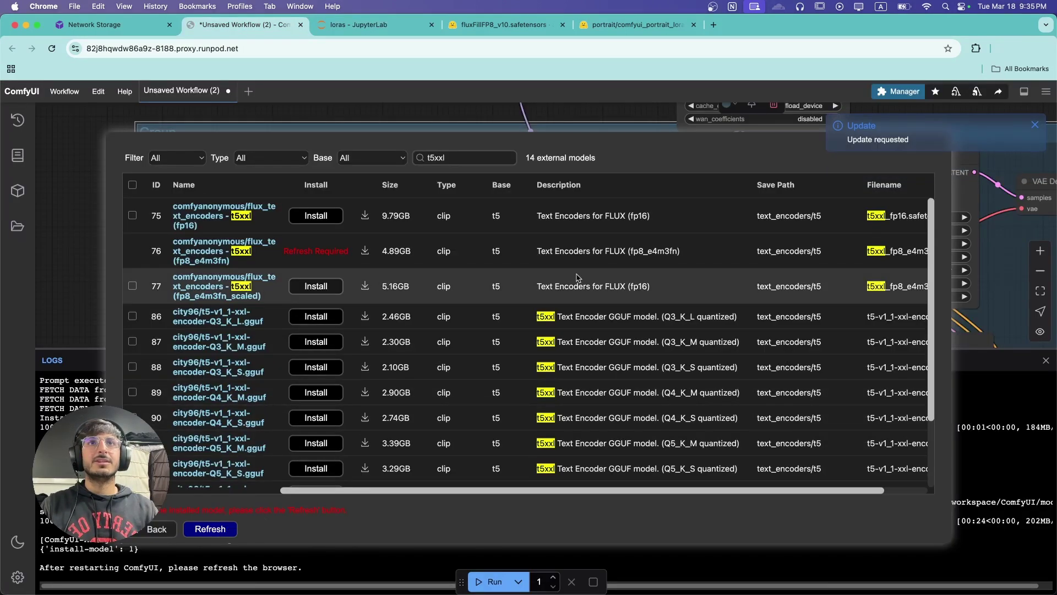
- Refresh the model list and node definitions, and set clip_name2 in DualCLIPLoader to the t5/t5xxl_fp8_e4m3fn text encoder
{"action": "left_click", "coordinate": [198, 530]}
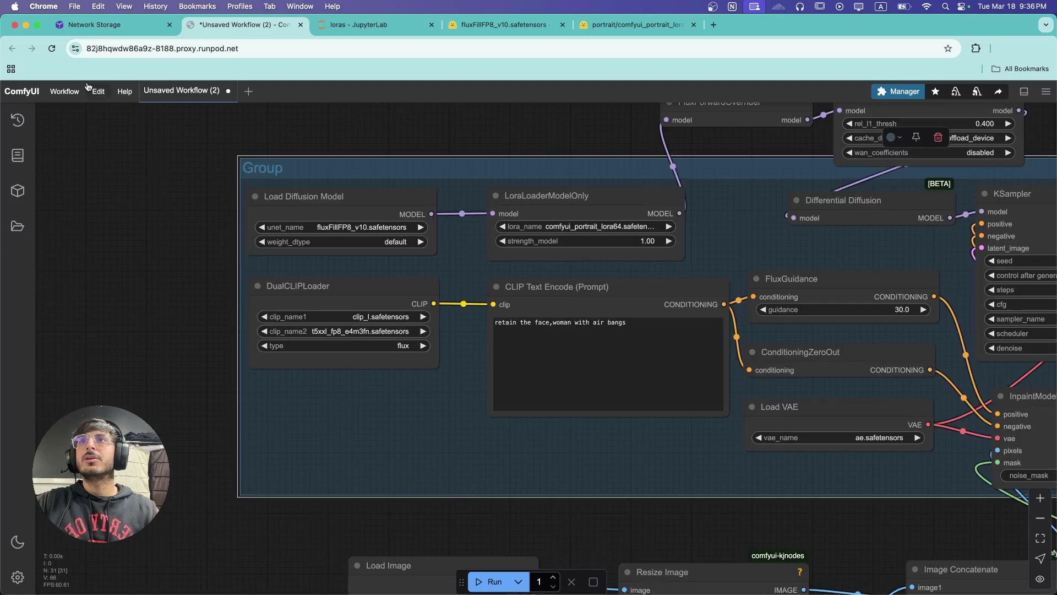
{"action": "left_click", "coordinate": [98, 91]}
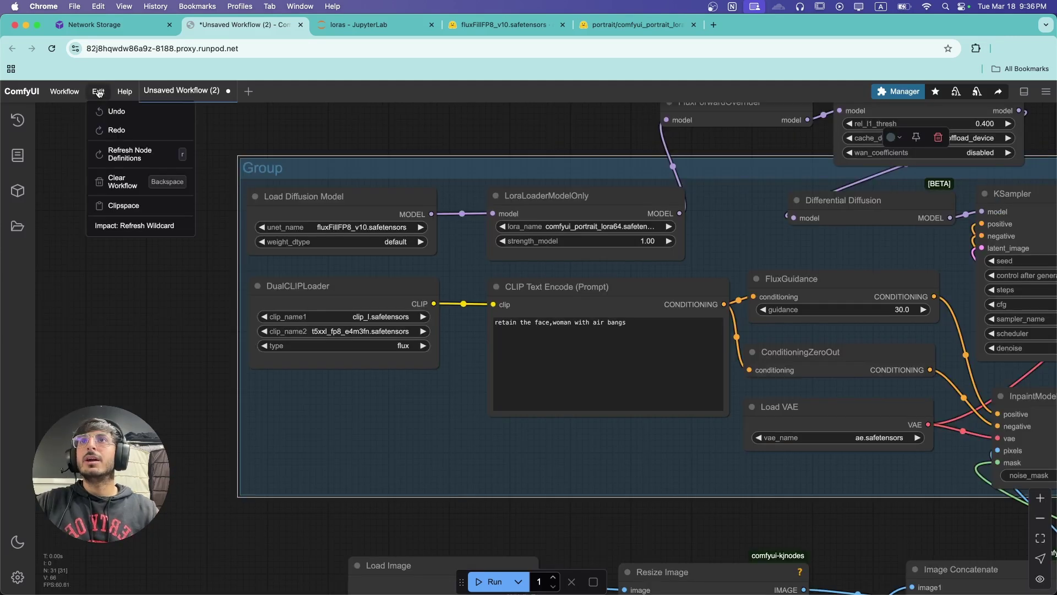
{"action": "left_click", "coordinate": [131, 155]}
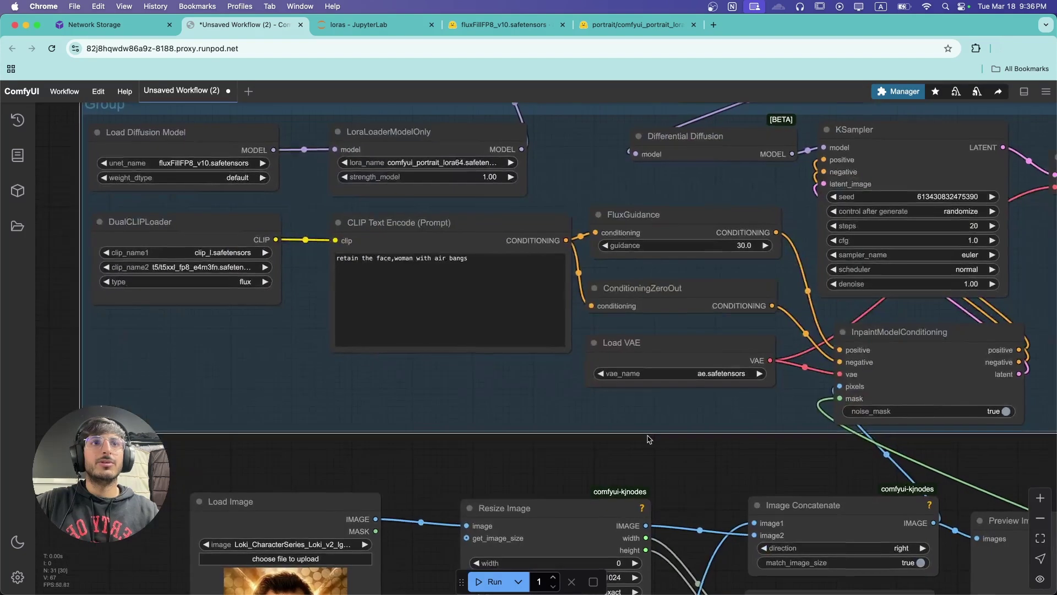
- Set vae_name in the Load VAE node to FLUX1/ae.safetensors and run the workflow
{"action": "left_click_drag", "start_coordinate": [780, 498], "coordinate": [622, 434]}
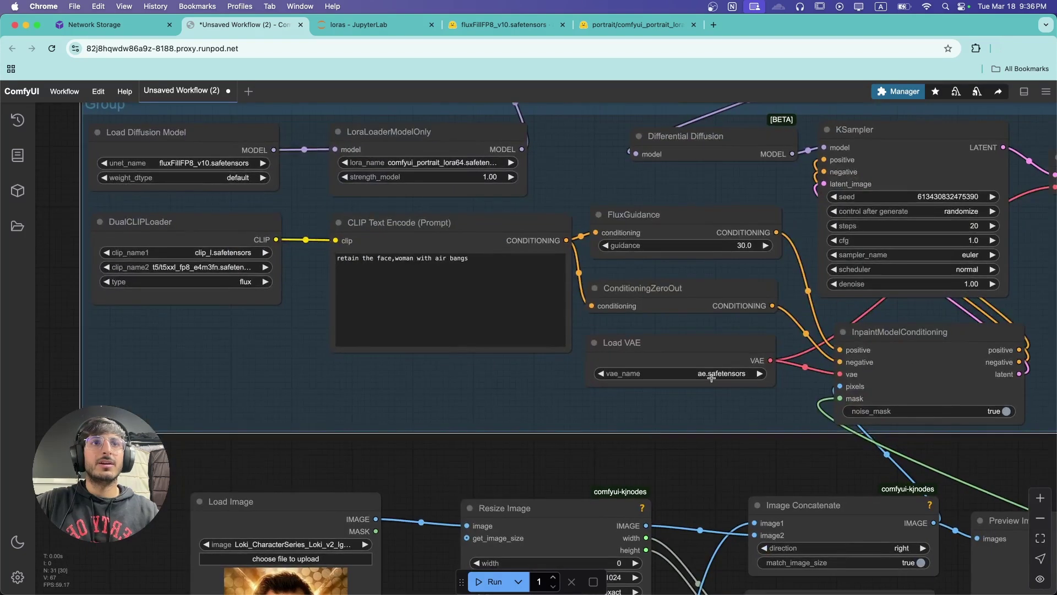
{"action": "scroll", "coordinate": [494, 389], "scroll_direction": "down", "scroll_amount": 8}
{"action": "scroll", "coordinate": [507, 413], "scroll_direction": "up", "scroll_amount": 6}
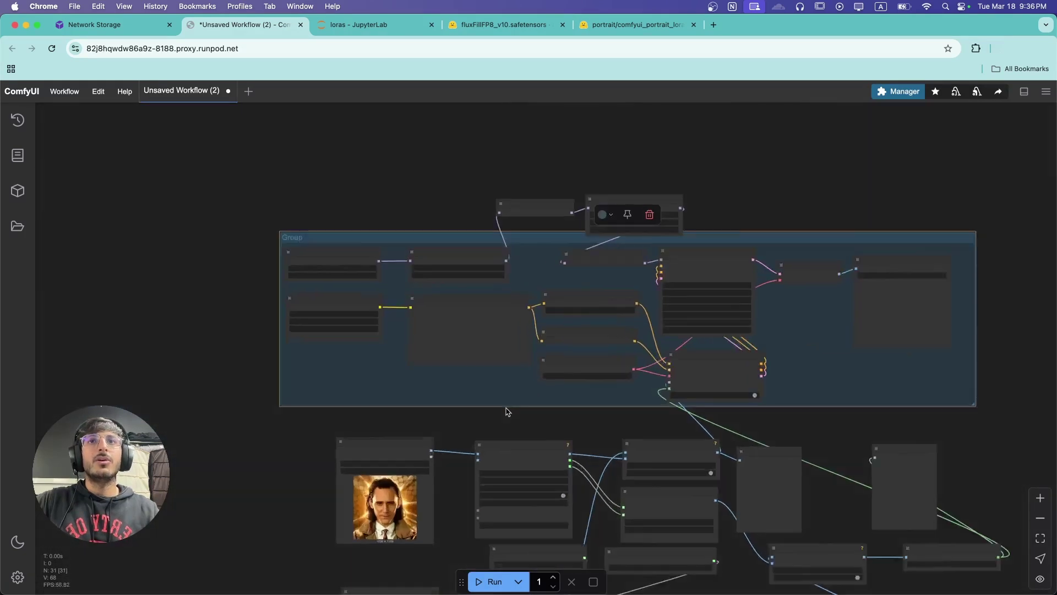
{"action": "scroll", "coordinate": [494, 347], "scroll_direction": "down", "scroll_amount": 3}
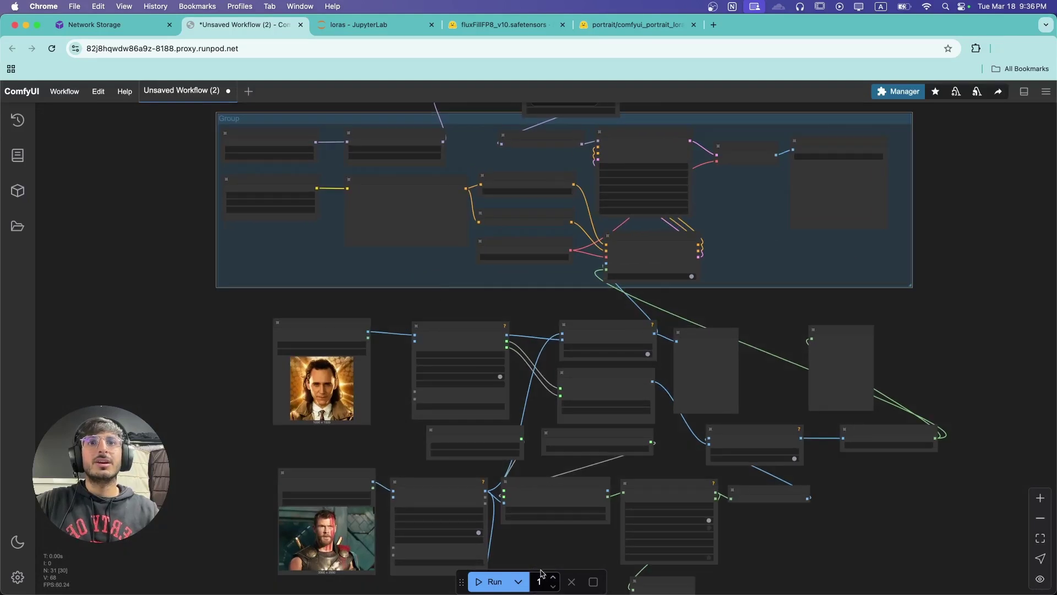
{"action": "scroll", "coordinate": [463, 292], "scroll_direction": "up", "scroll_amount": 2}
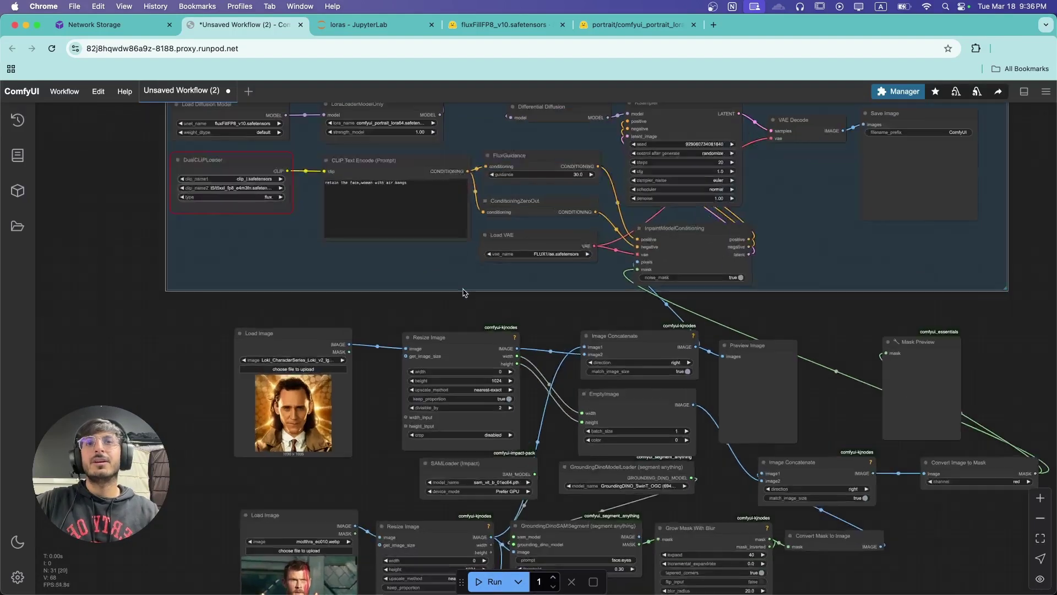
- Find clip_l in the Manager's model list, install the Comfy-Org/clip_l model and close the Manager
{"action": "scroll", "coordinate": [435, 289], "scroll_direction": "up", "scroll_amount": 5}
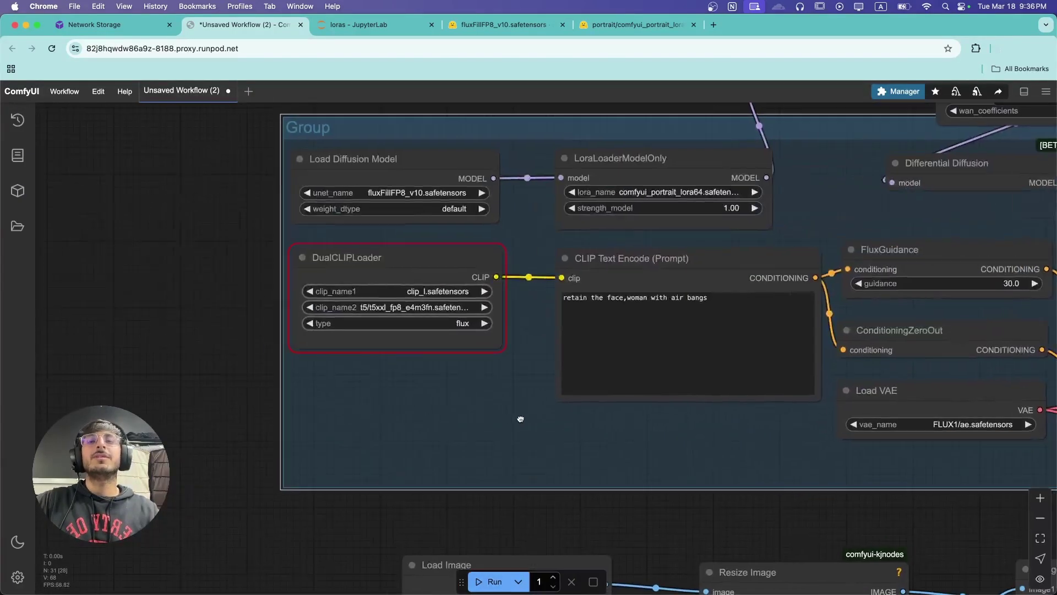
{"action": "left_click_drag", "start_coordinate": [521, 420], "coordinate": [572, 447]}
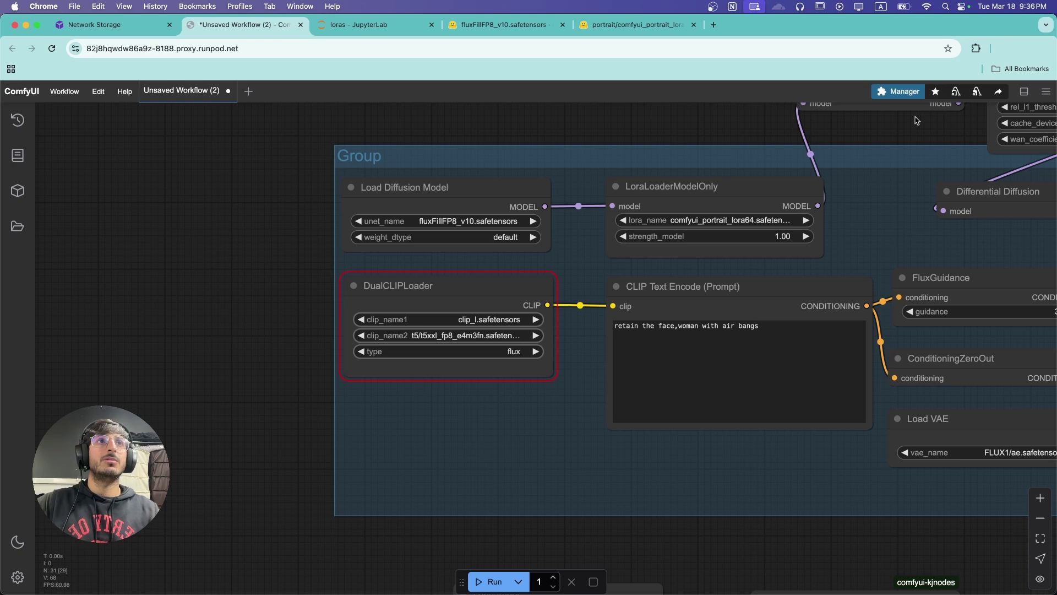
{"action": "left_click", "coordinate": [898, 91]}
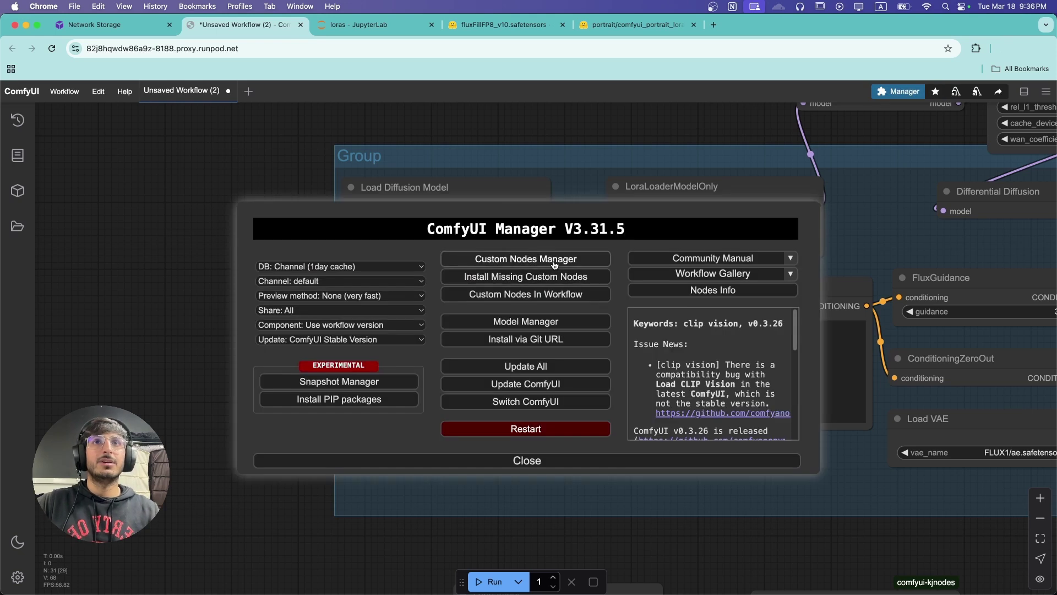
{"action": "left_click", "coordinate": [511, 320]}
{"action": "left_click", "coordinate": [470, 158]}
{"action": "type", "text": "clip_l"}
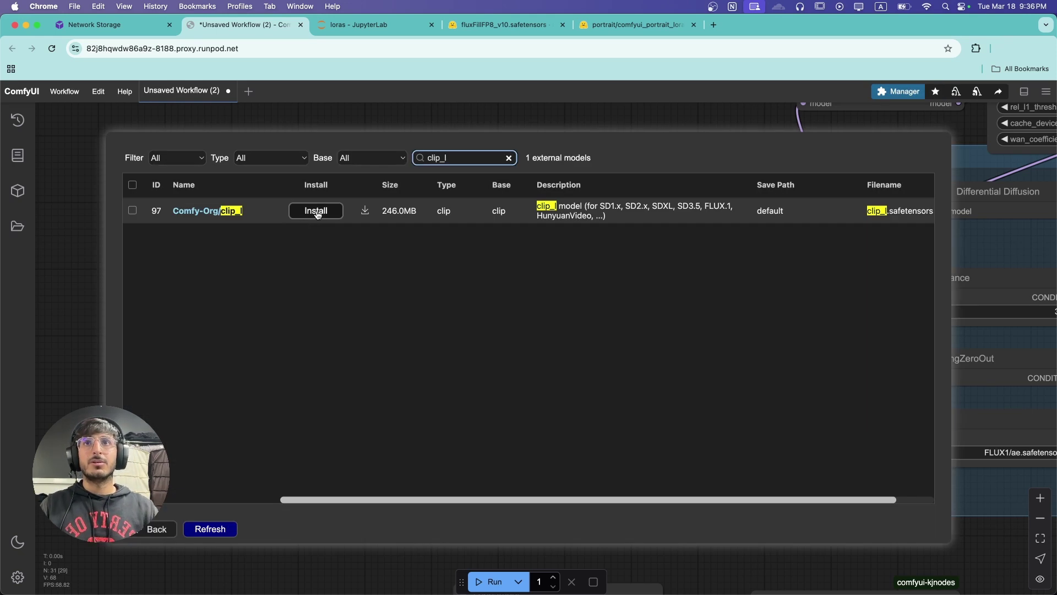
{"action": "left_click", "coordinate": [317, 214]}
{"action": "left_click", "coordinate": [171, 110]}
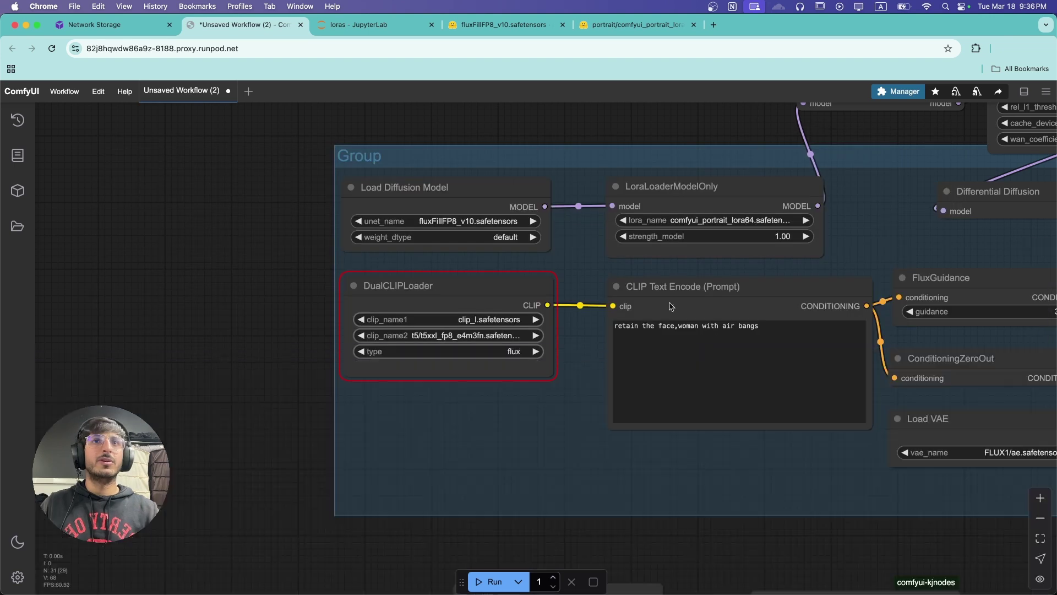
- Refresh the node definitions and select clip_l.safetensors for clip_name1 in the DualCLIPLoader node
{"action": "left_click", "coordinate": [98, 92]}
{"action": "left_click", "coordinate": [128, 154]}
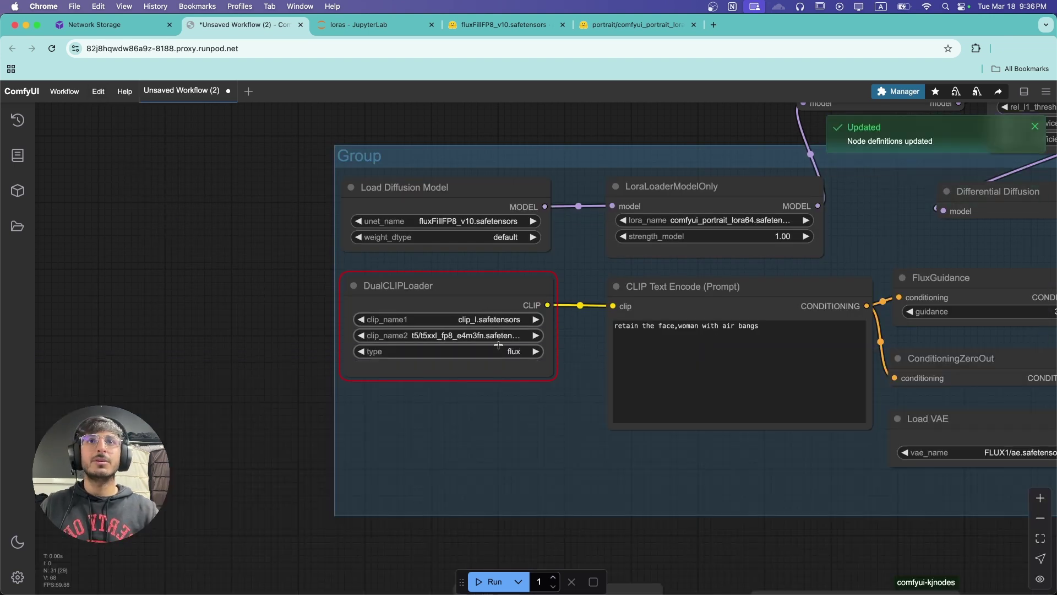
{"action": "left_click", "coordinate": [478, 319]}
{"action": "left_click", "coordinate": [493, 318]}
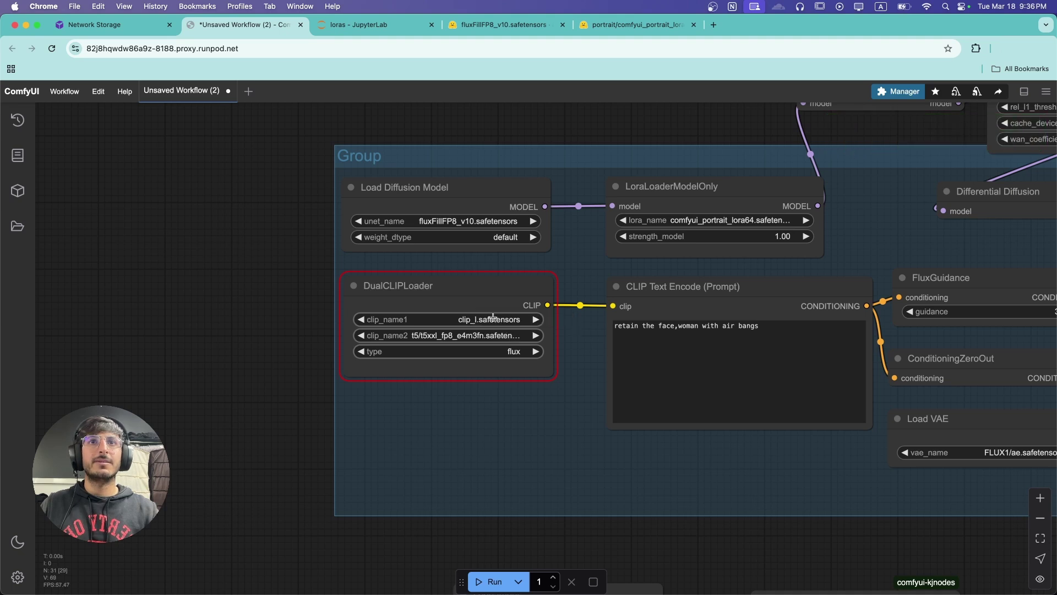
- Run the workflow again and follow its execution through the nodes
{"action": "scroll", "coordinate": [190, 299], "scroll_direction": "down", "scroll_amount": 5}
{"action": "scroll", "coordinate": [473, 516], "scroll_direction": "up", "scroll_amount": 2}
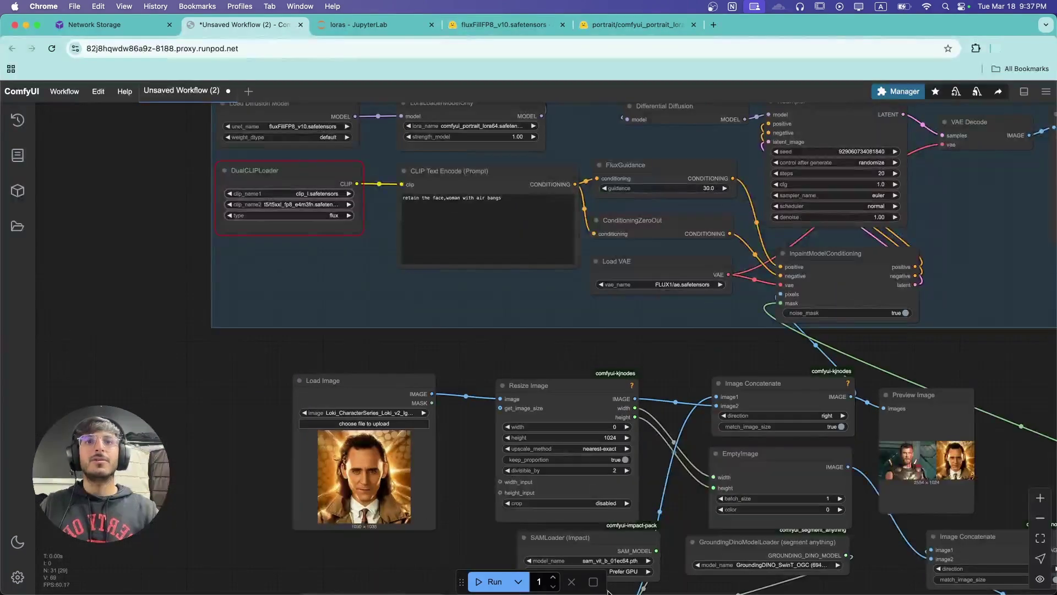
{"action": "key", "text": "ctrl+Return"}
{"action": "scroll", "coordinate": [496, 348], "scroll_direction": "down", "scroll_amount": 3}
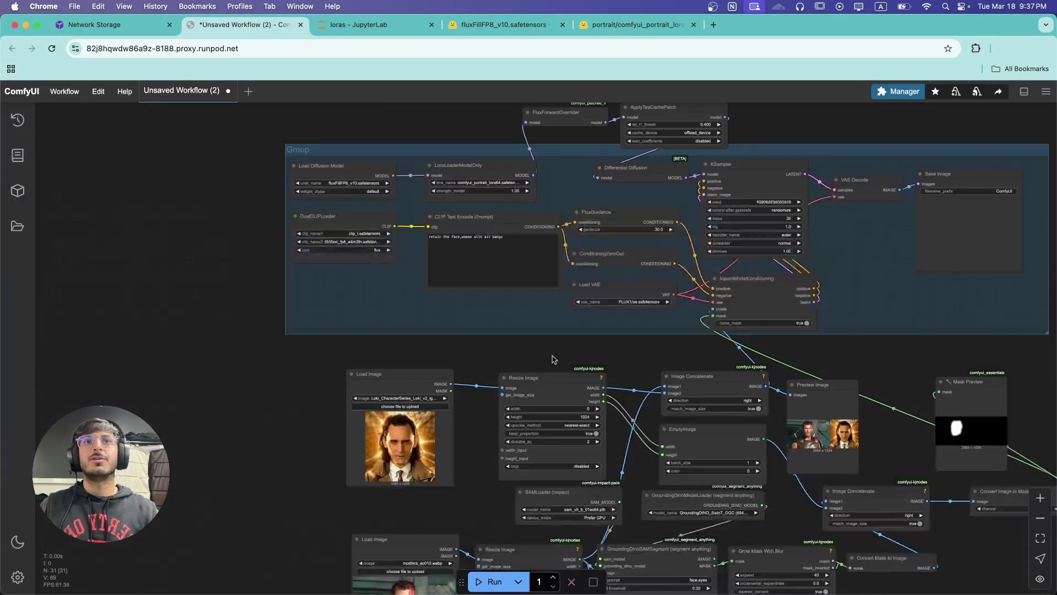
{"action": "scroll", "coordinate": [610, 359], "scroll_direction": "down", "scroll_amount": 1}
{"action": "left_click_drag", "start_coordinate": [610, 359], "coordinate": [419, 318]}
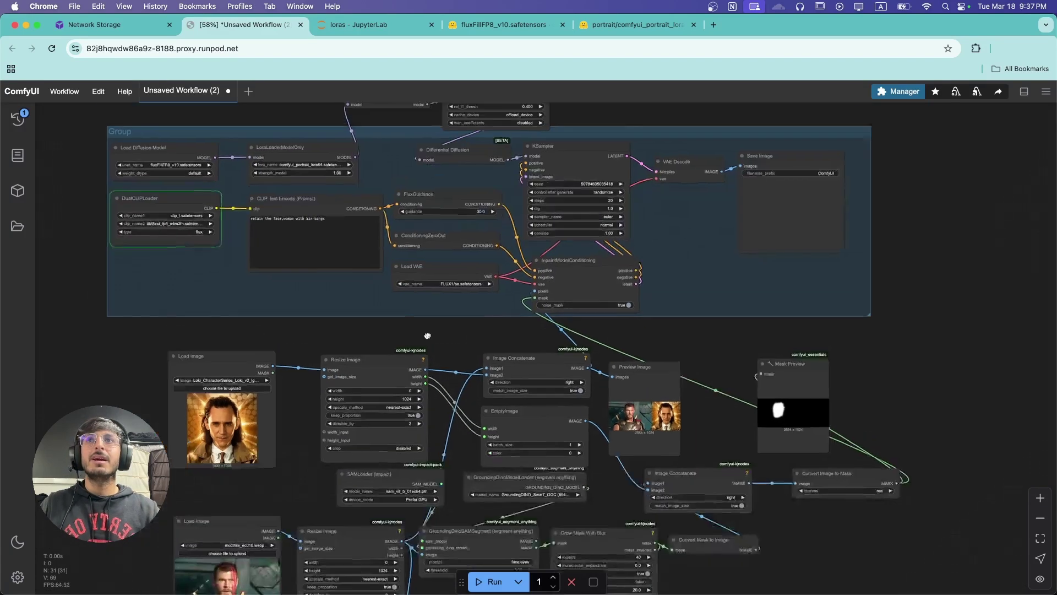
{"action": "scroll", "coordinate": [496, 331], "scroll_direction": "down", "scroll_amount": 2}
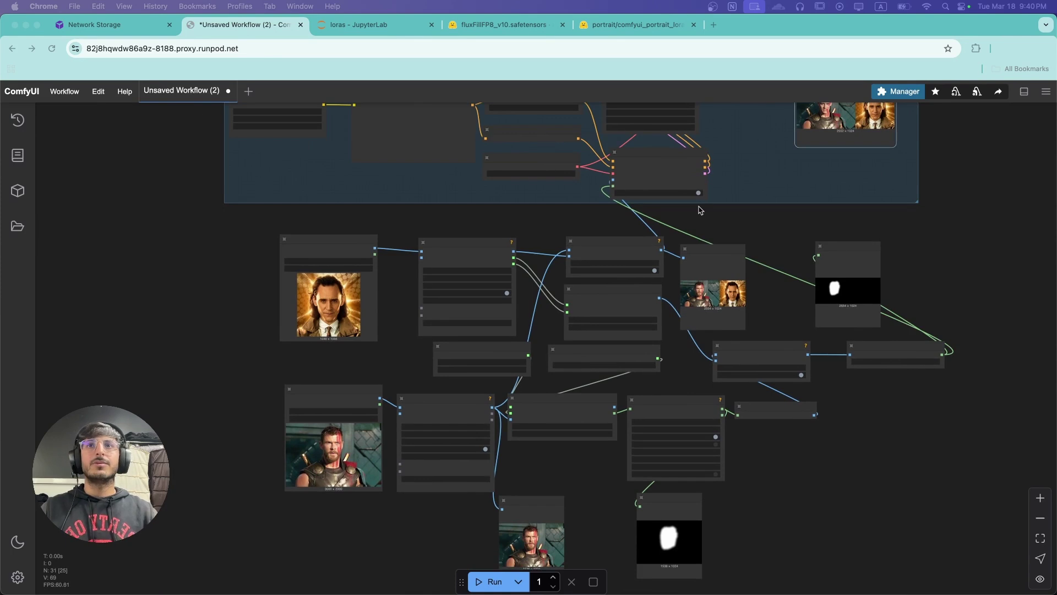
- Inspect the generated face-swap image in the Save Image node up close
{"action": "scroll", "coordinate": [496, 330], "scroll_direction": "up", "scroll_amount": 2}
{"action": "left_click_drag", "start_coordinate": [761, 292], "coordinate": [688, 368]}
{"action": "scroll", "coordinate": [799, 238], "scroll_direction": "up", "scroll_amount": 15}
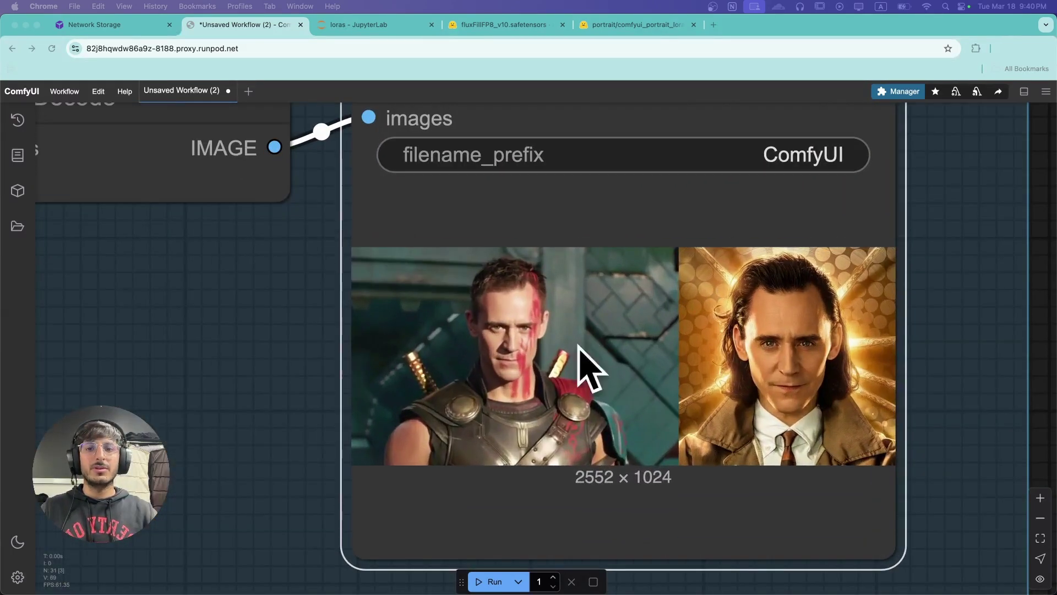
{"action": "scroll", "coordinate": [648, 344], "scroll_direction": "down", "scroll_amount": 10}
{"action": "scroll", "coordinate": [522, 408], "scroll_direction": "down", "scroll_amount": 7}
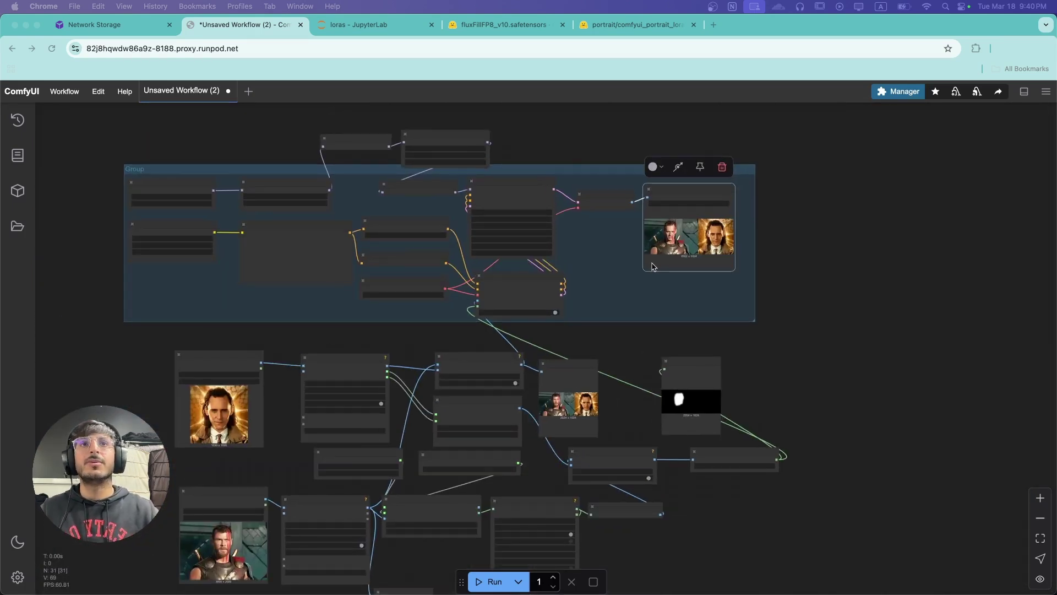
{"action": "scroll", "coordinate": [650, 342], "scroll_direction": "down", "scroll_amount": 1}
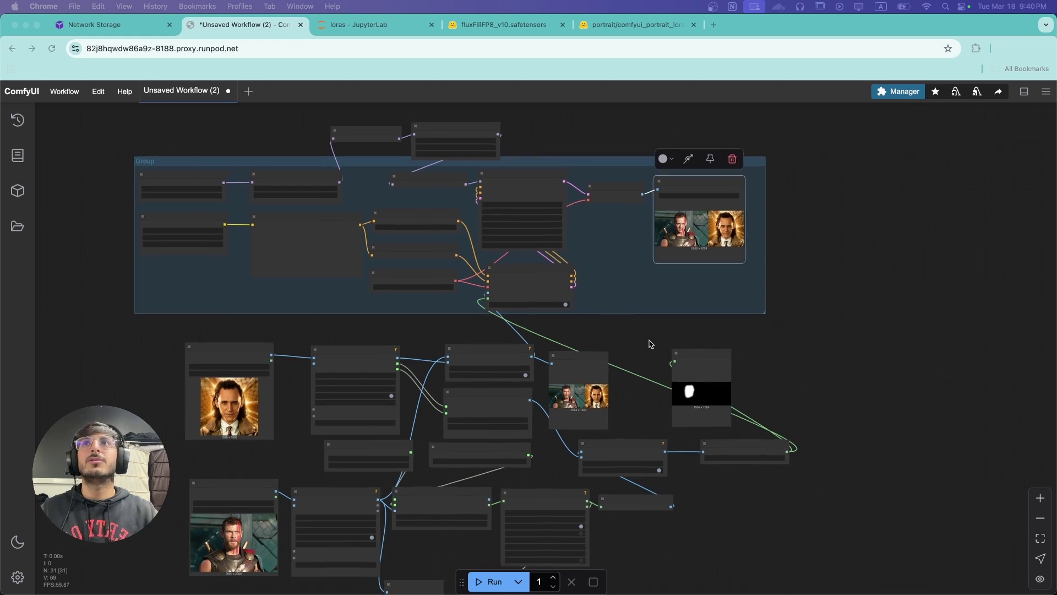
- Return to the RunPod console, terminate the running RTX 4090 pod eno and confirm its deletion
{"action": "left_click", "coordinate": [114, 29]}
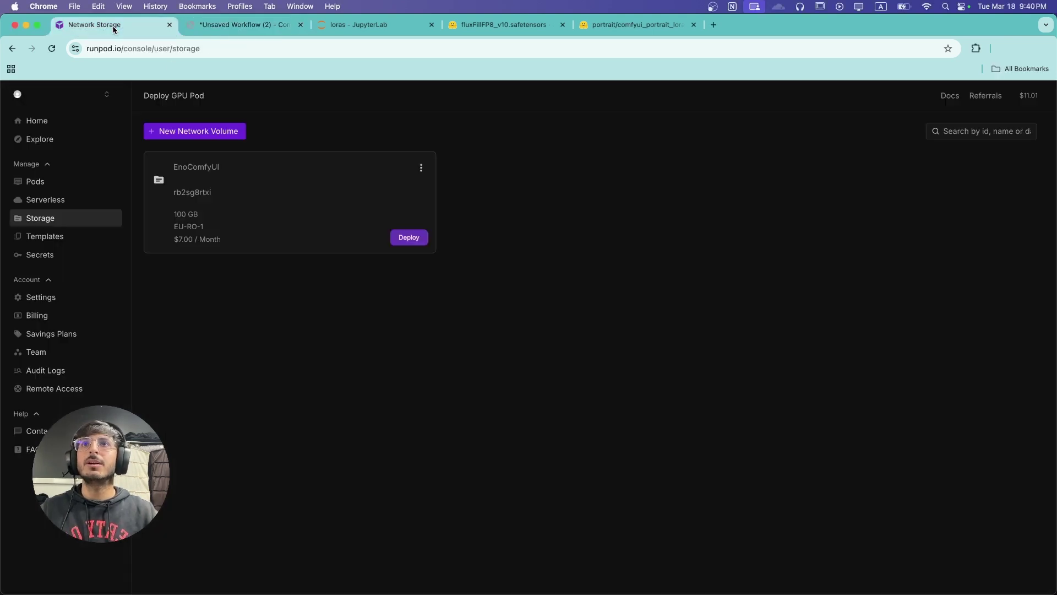
{"action": "left_click", "coordinate": [45, 181]}
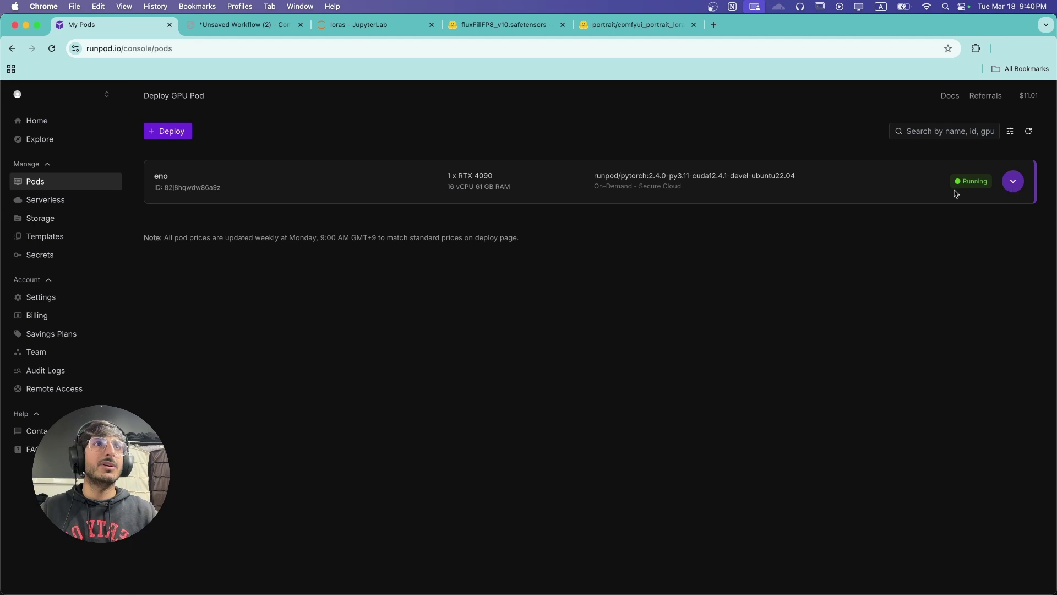
{"action": "left_click", "coordinate": [1012, 182]}
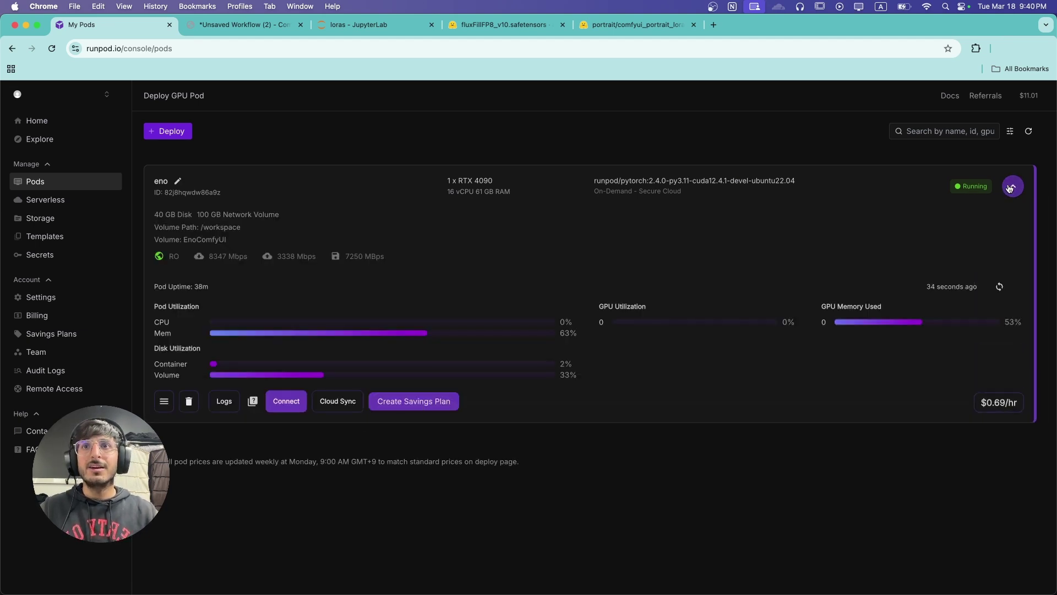
{"action": "left_click", "coordinate": [189, 403]}
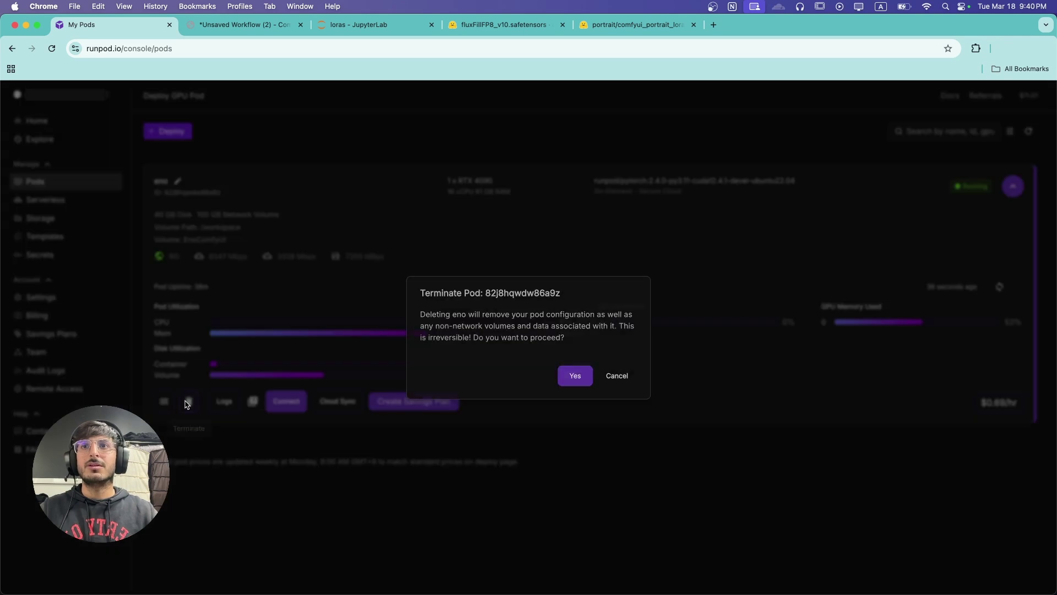
{"action": "left_click", "coordinate": [573, 380]}
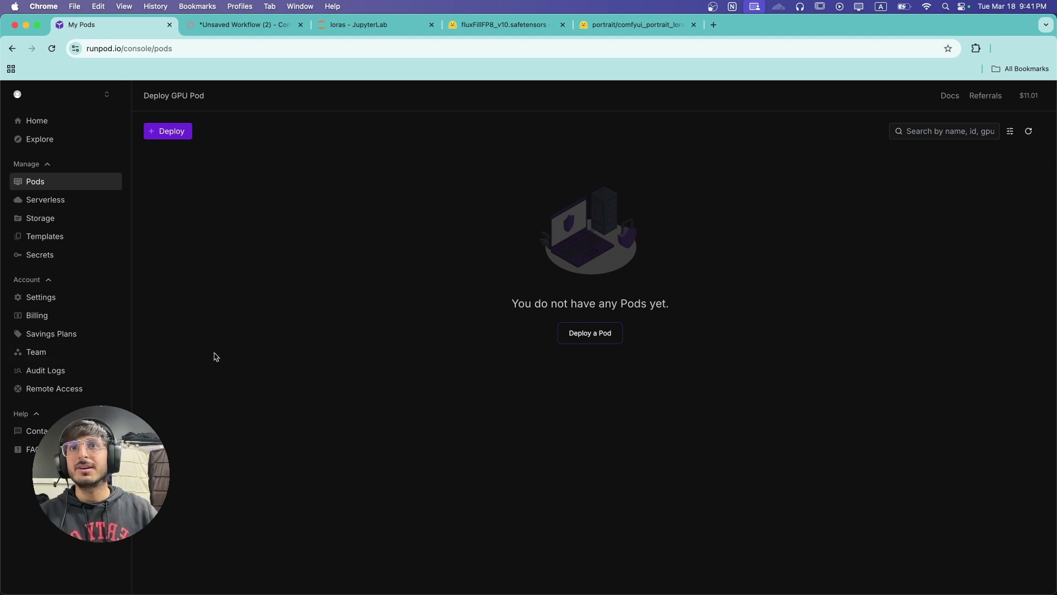
- Close the browser tabs for the ComfyUI workflow, JupyterLab and the two model download pages, keeping only RunPod open
{"action": "left_click", "coordinate": [242, 25]}
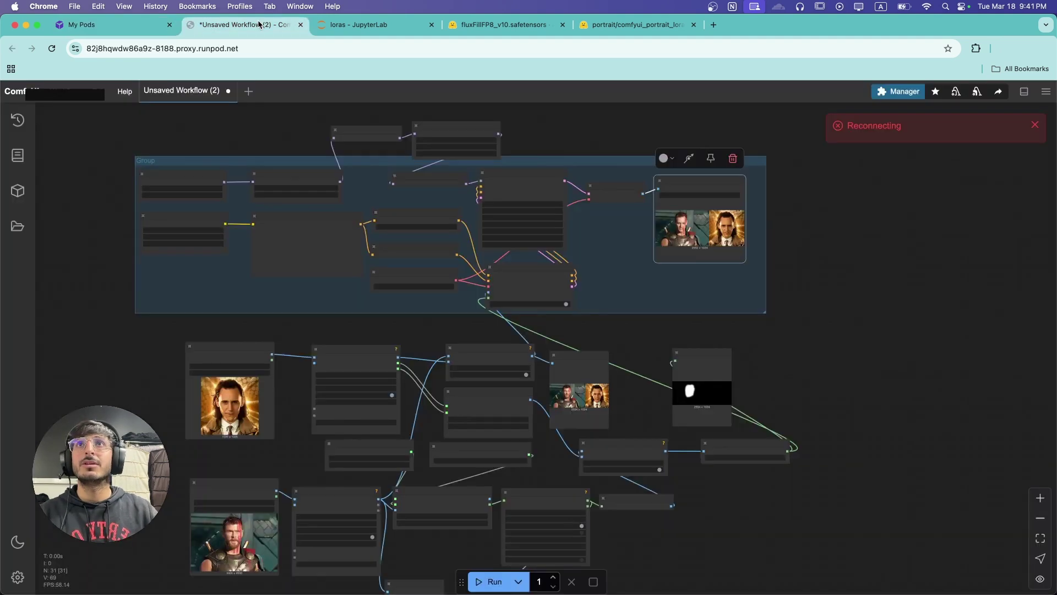
{"action": "left_click", "coordinate": [300, 25]}
{"action": "left_click", "coordinate": [553, 227]}
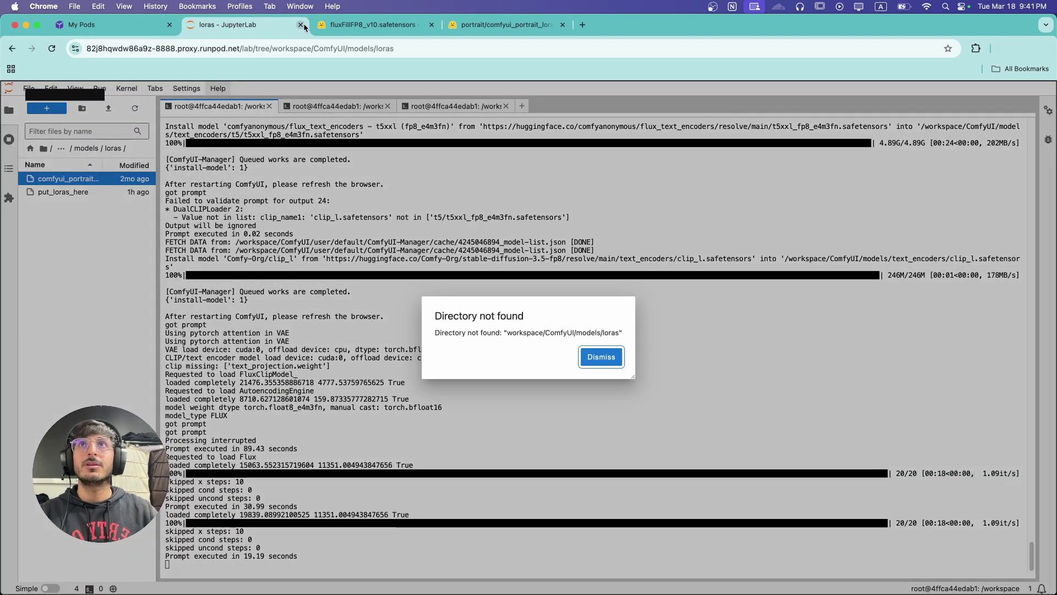
{"action": "left_click", "coordinate": [300, 24]}
{"action": "left_click", "coordinate": [301, 24]}
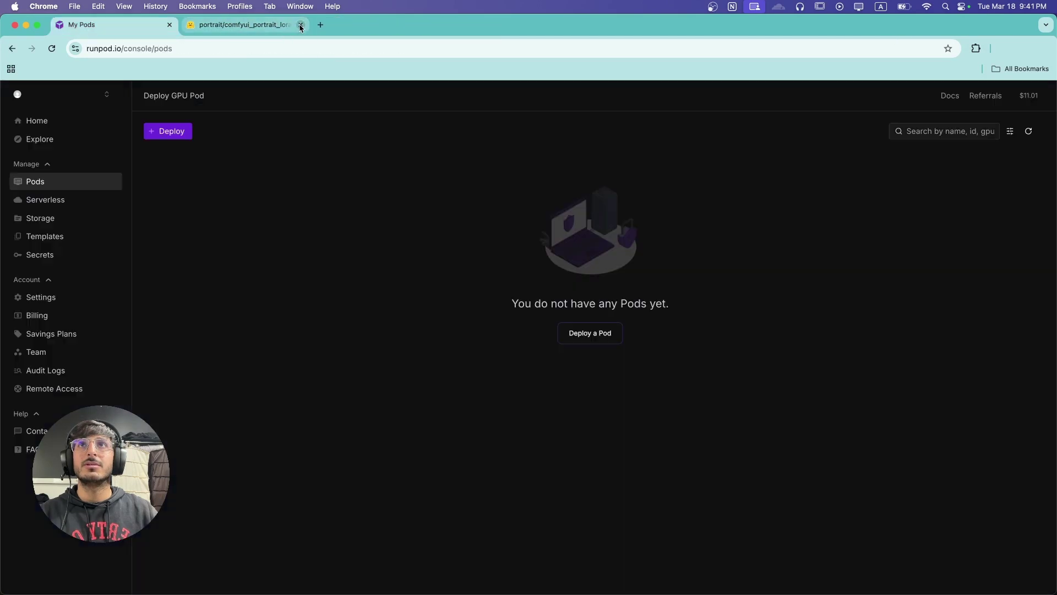
{"action": "left_click", "coordinate": [300, 25]}
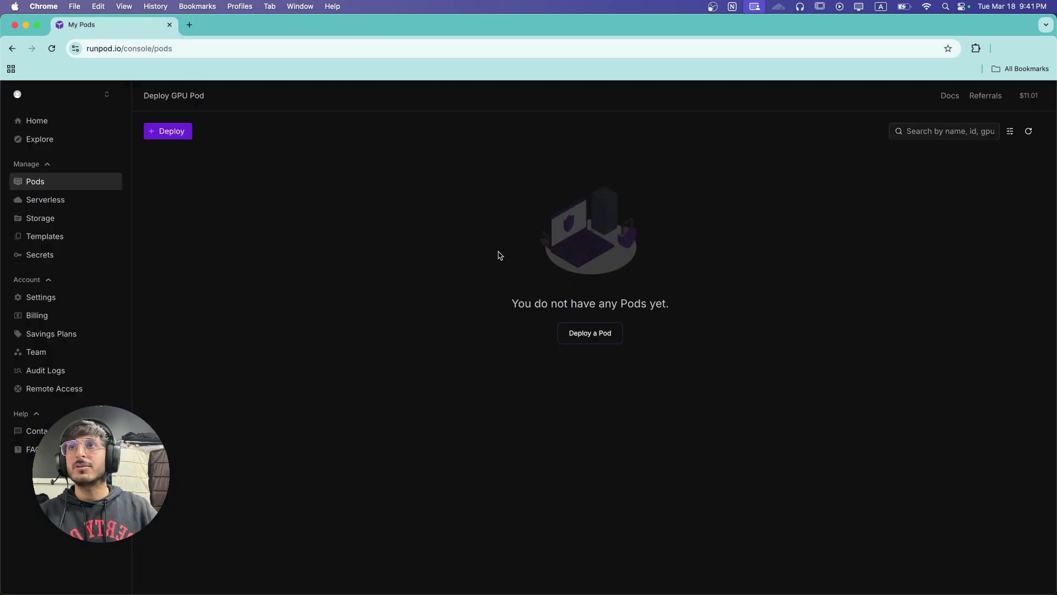
- Start a new pod deployment from the EnoComfyUI network volume and review the GPUs offered for it
{"action": "left_click", "coordinate": [61, 223]}
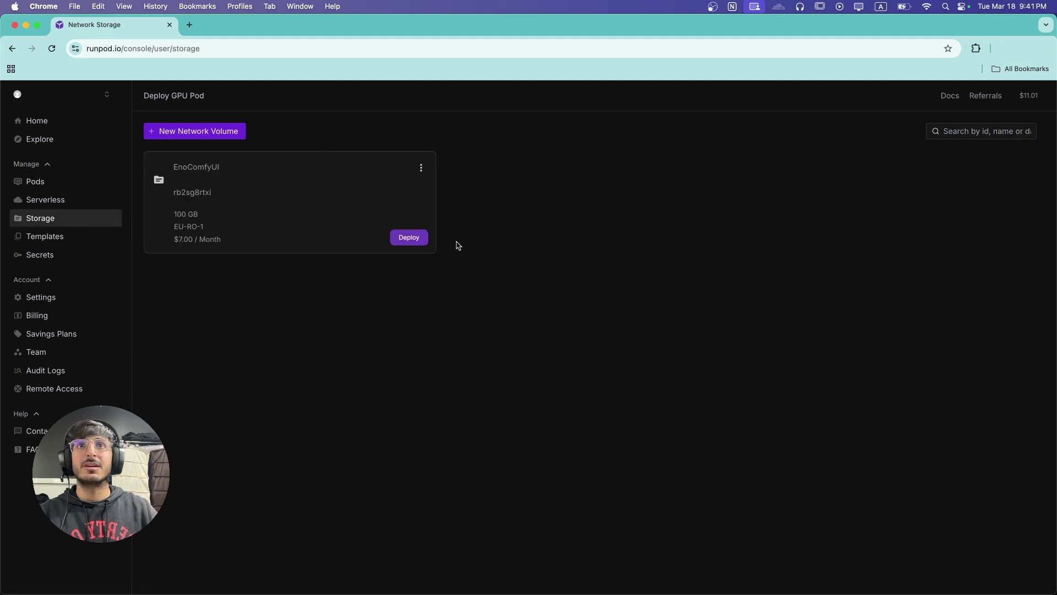
{"action": "left_click_drag", "start_coordinate": [255, 224], "coordinate": [315, 224]}
{"action": "left_click", "coordinate": [408, 236]}
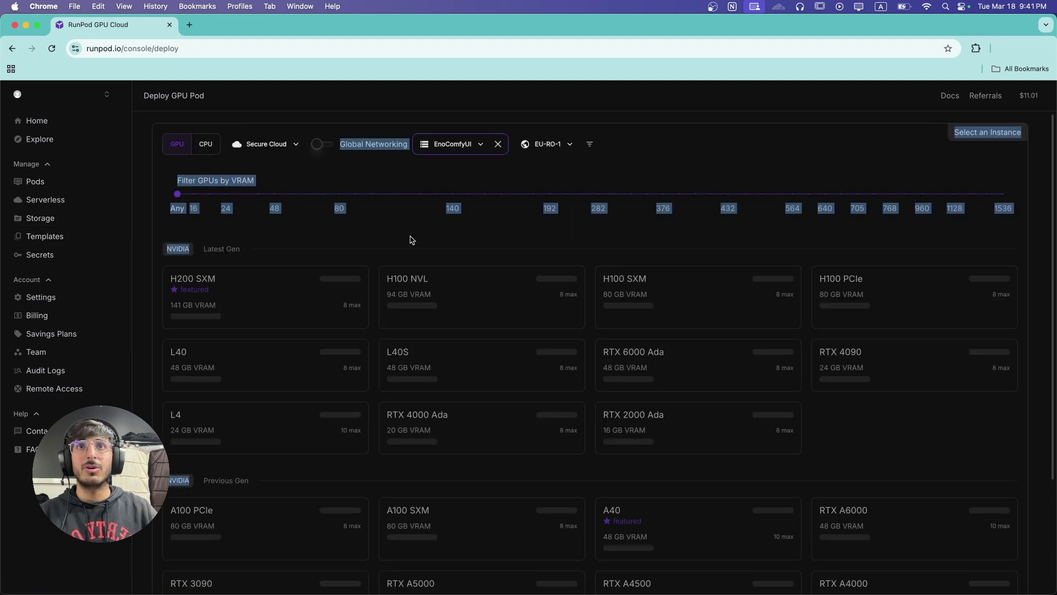
{"action": "scroll", "coordinate": [306, 302], "scroll_direction": "down", "scroll_amount": 3}
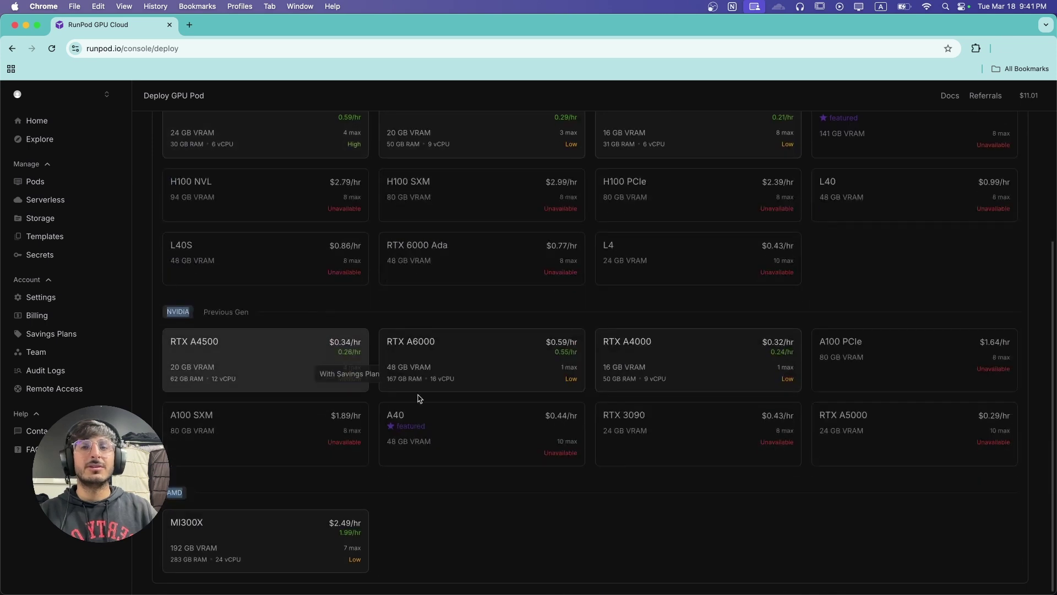
{"action": "scroll", "coordinate": [419, 399], "scroll_direction": "up", "scroll_amount": 3}
{"action": "left_click", "coordinate": [653, 481]}
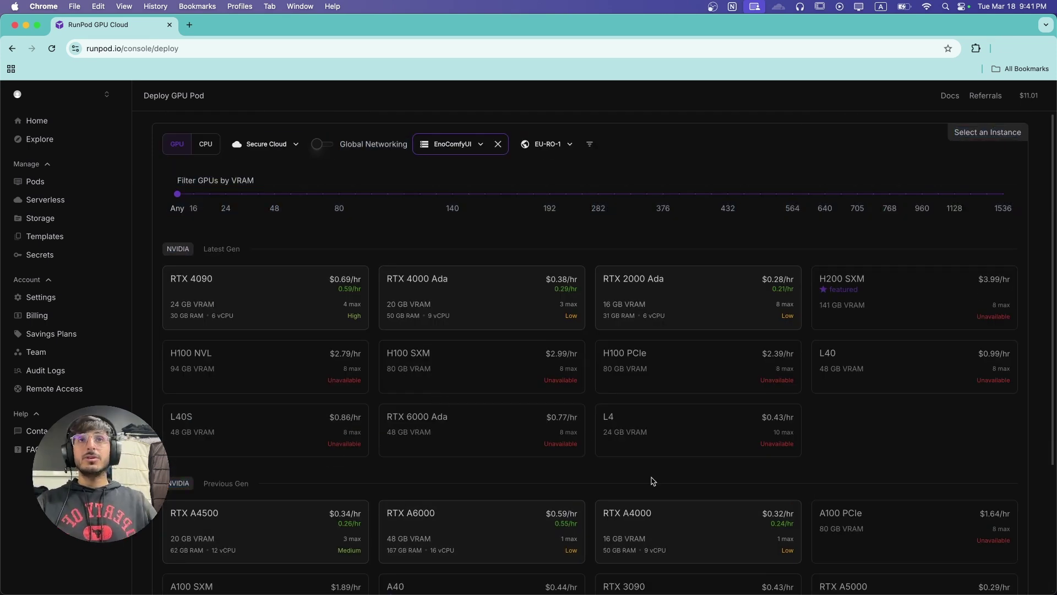